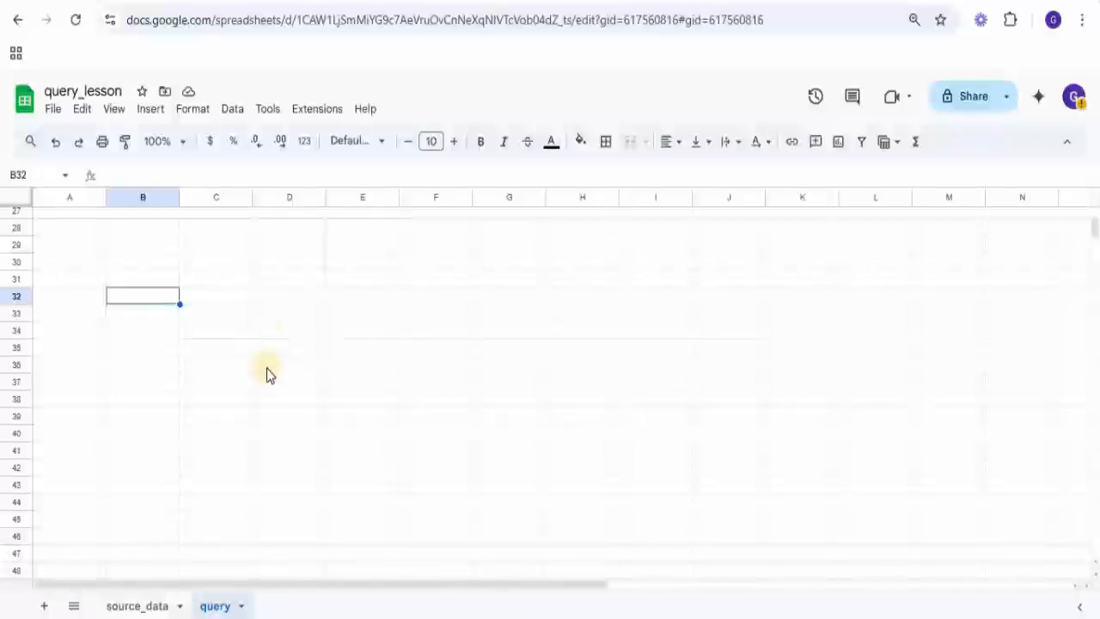
Step: Examine the movie table on the source_data sheet across all its columns, from id to revenue_adj
{"action": "left_click", "coordinate": [125, 606]}
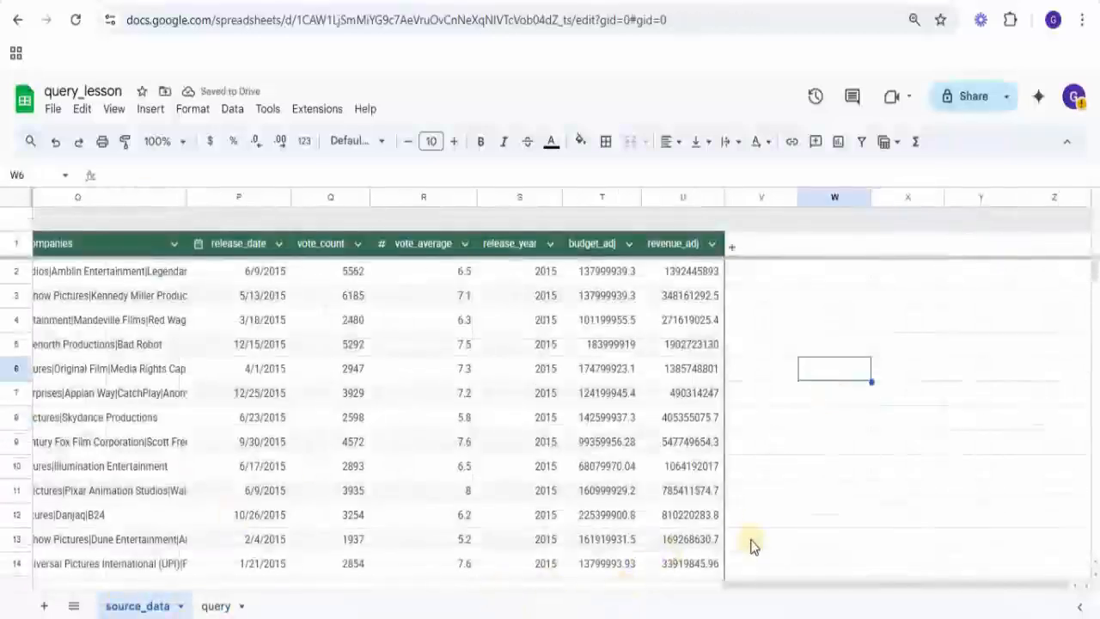
{"action": "left_click_drag", "start_coordinate": [749, 590], "coordinate": [24, 590]}
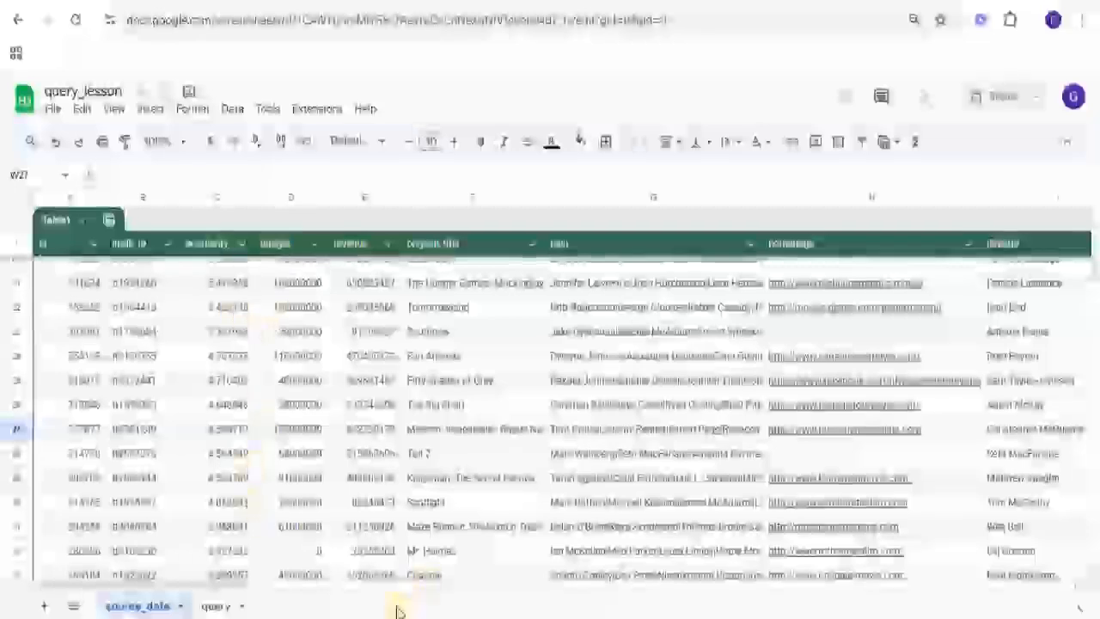
{"action": "left_click_drag", "start_coordinate": [196, 580], "coordinate": [497, 550]}
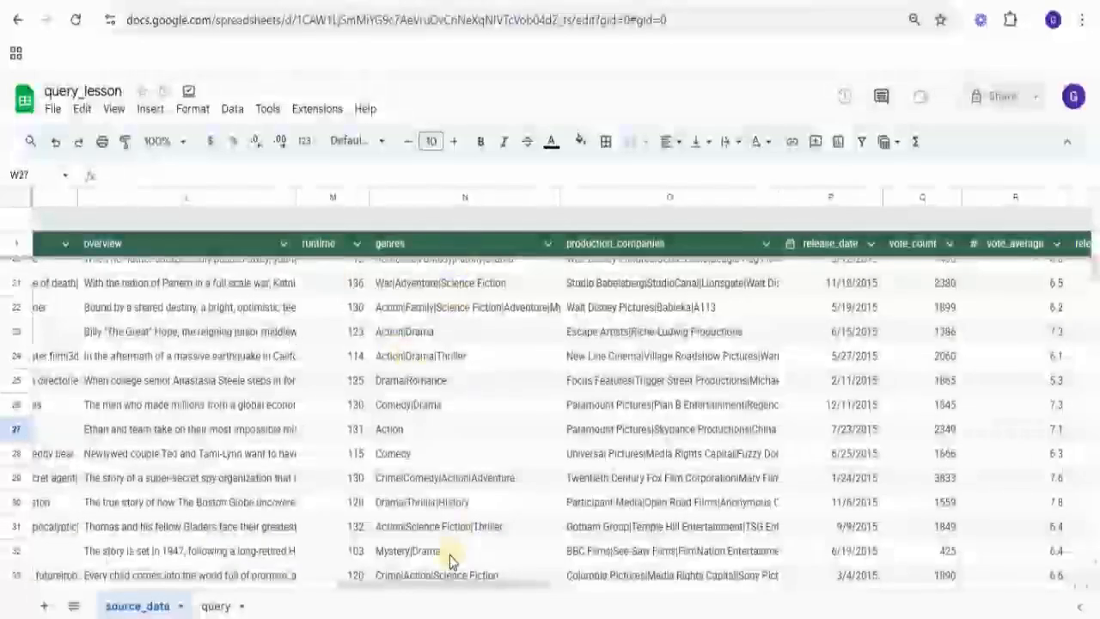
{"action": "left_click_drag", "start_coordinate": [431, 586], "coordinate": [482, 580]}
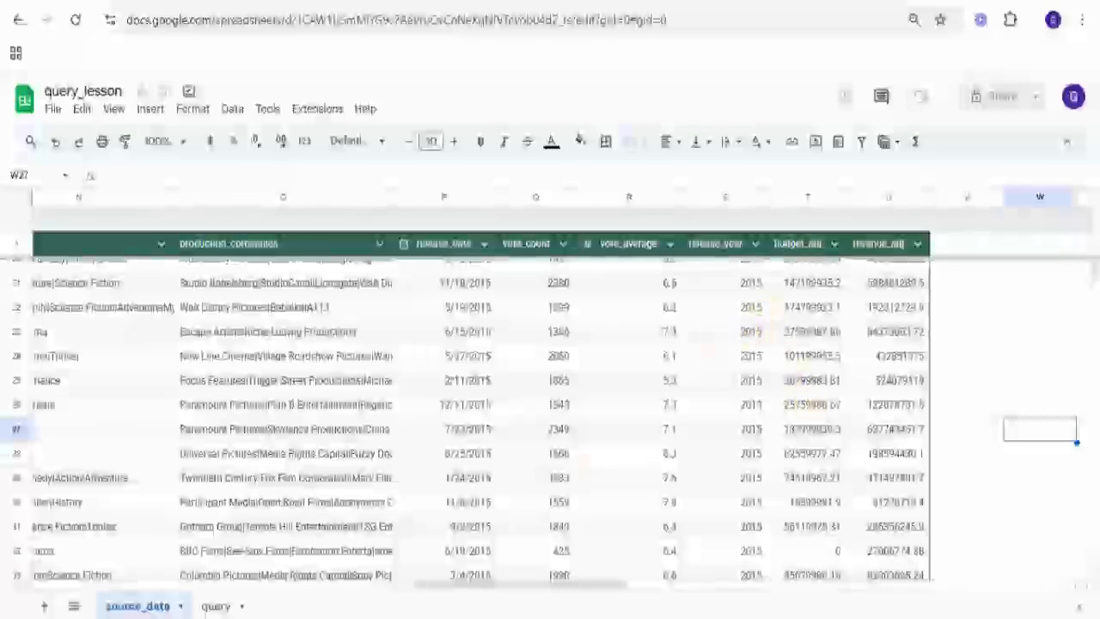
{"action": "left_click_drag", "start_coordinate": [513, 588], "coordinate": [148, 604]}
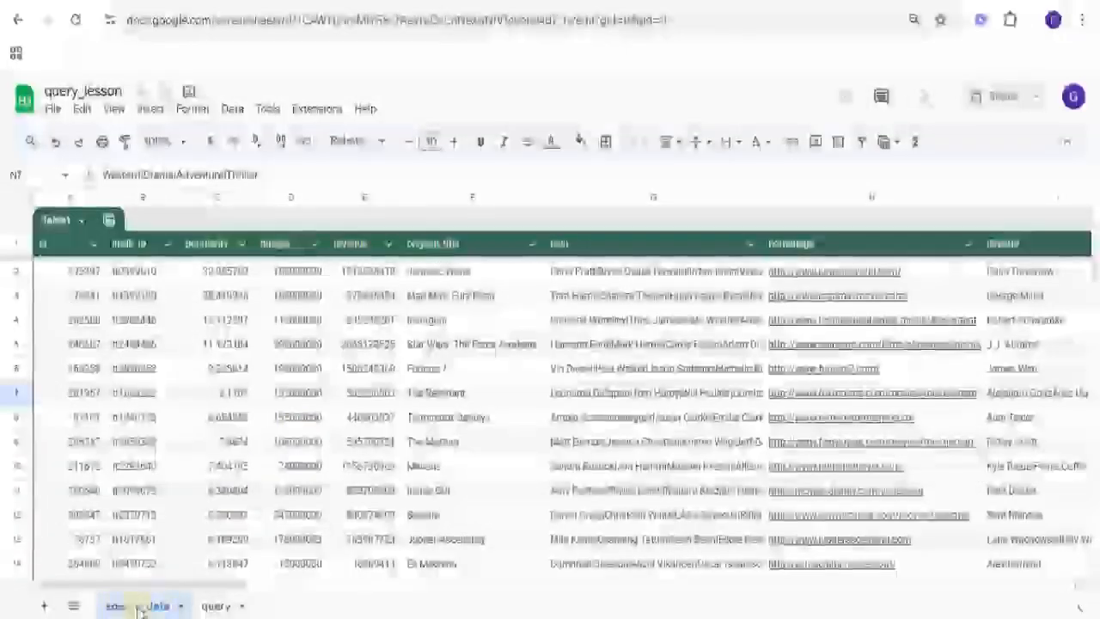
{"action": "left_click", "coordinate": [220, 607]}
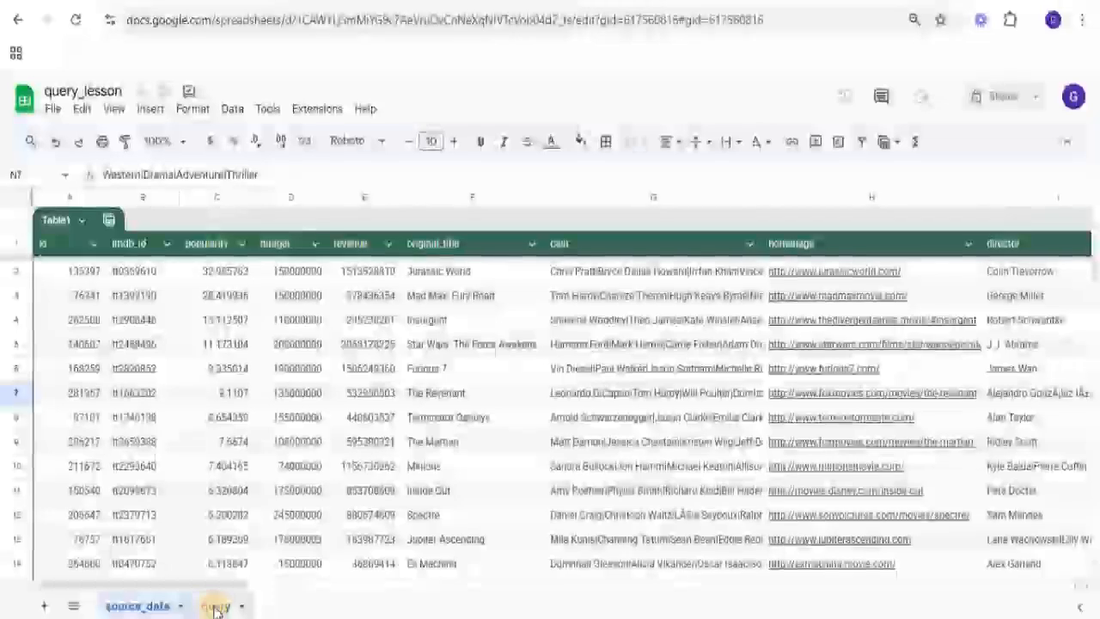
{"action": "left_click", "coordinate": [140, 606]}
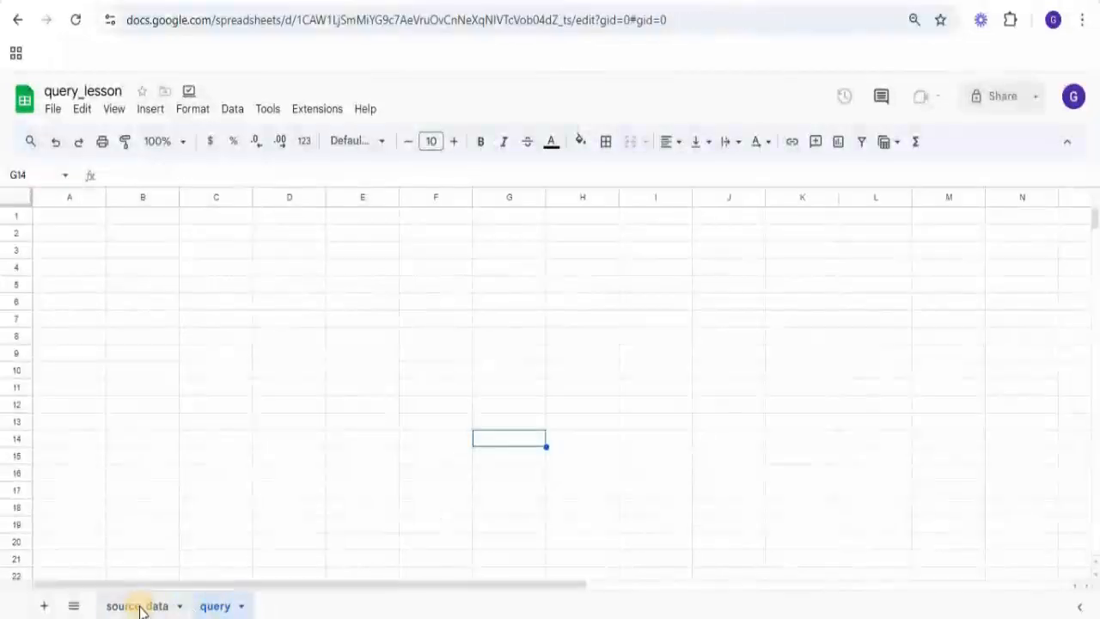
{"action": "scroll", "coordinate": [633, 561], "scroll_direction": "right", "scroll_amount": 5}
{"action": "scroll", "coordinate": [642, 559], "scroll_direction": "left", "scroll_amount": 15}
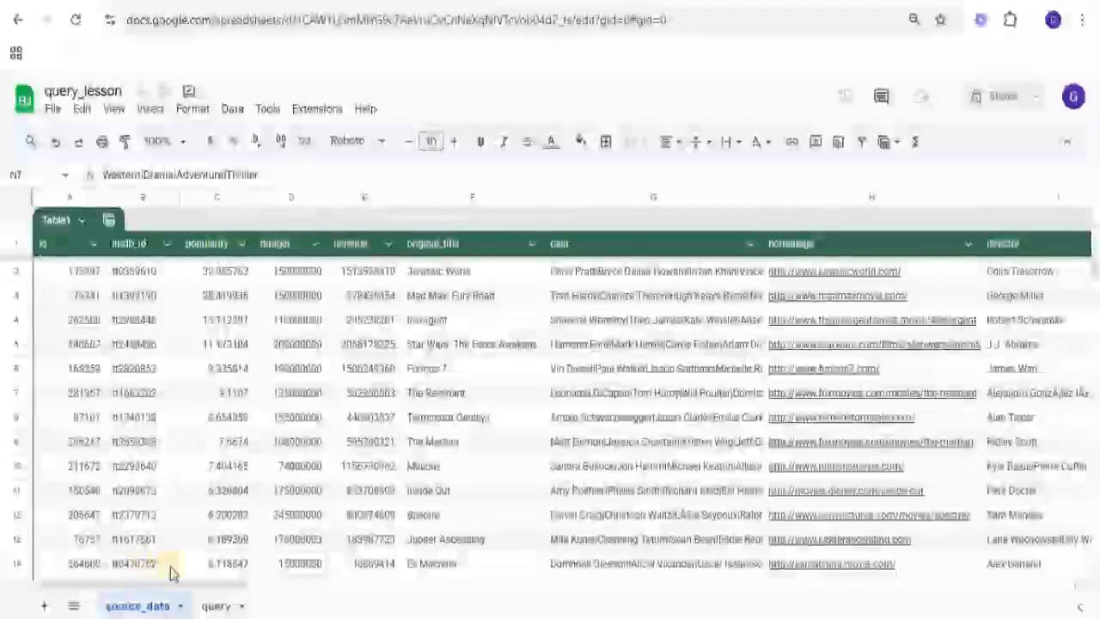
{"action": "left_click_drag", "start_coordinate": [191, 586], "coordinate": [93, 584]}
{"action": "left_click", "coordinate": [216, 606]}
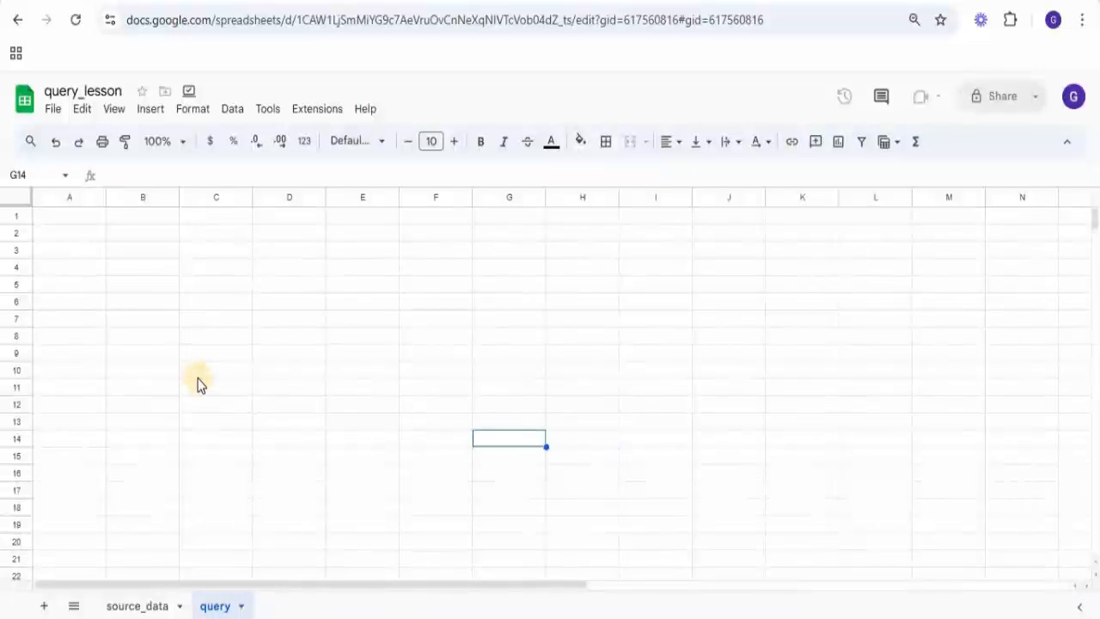
{"action": "left_click", "coordinate": [139, 605]}
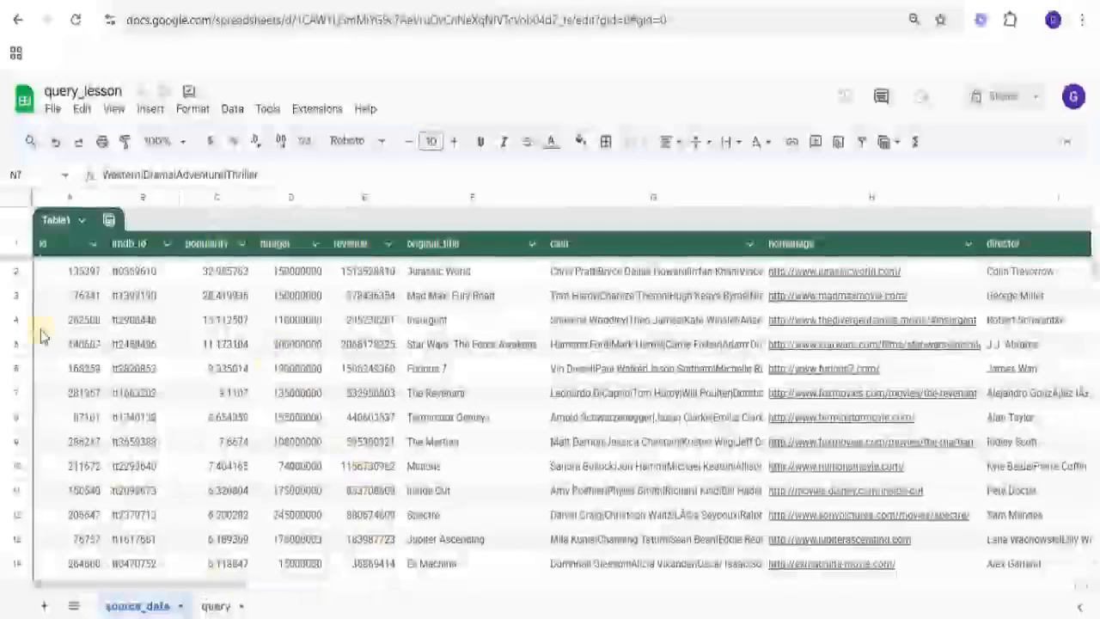
{"action": "left_click_drag", "start_coordinate": [160, 585], "coordinate": [538, 509]}
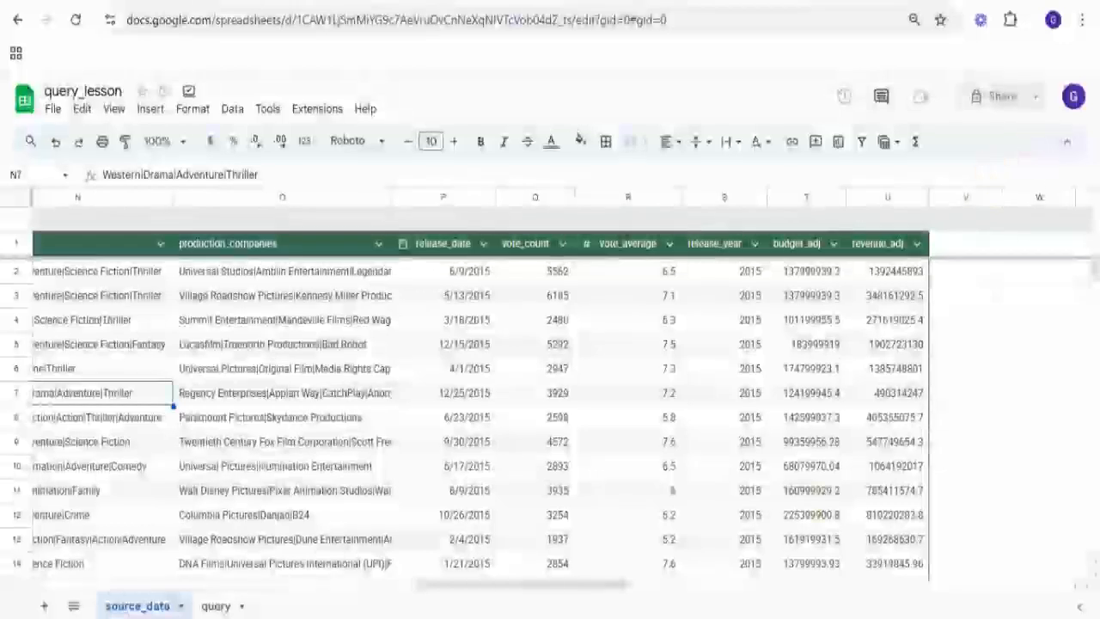
{"action": "left_click", "coordinate": [215, 606]}
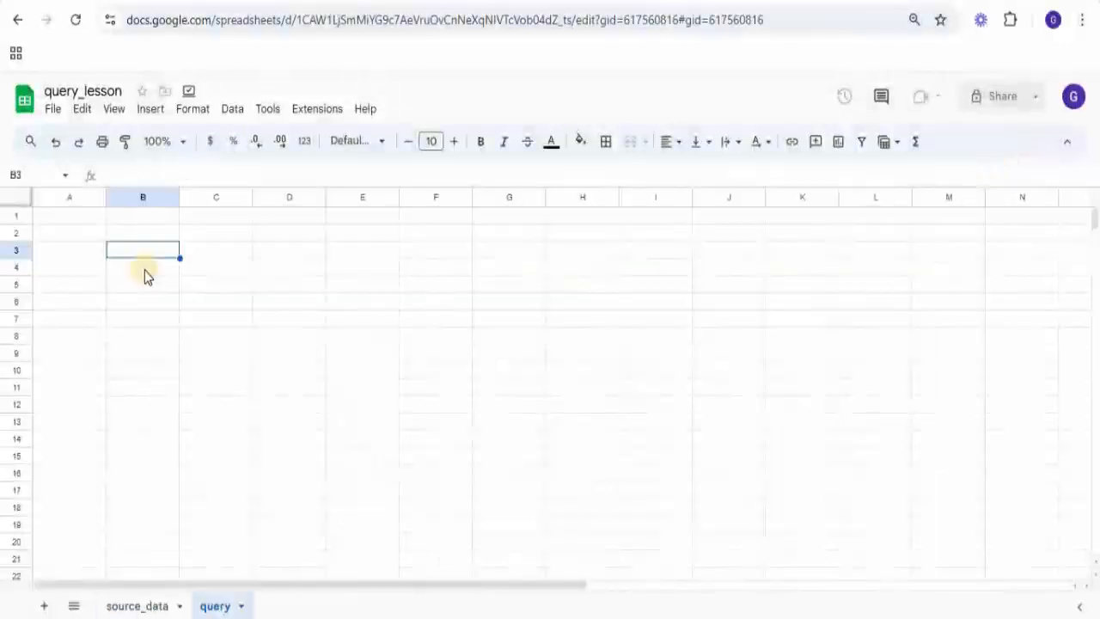
{"action": "left_click", "coordinate": [130, 604]}
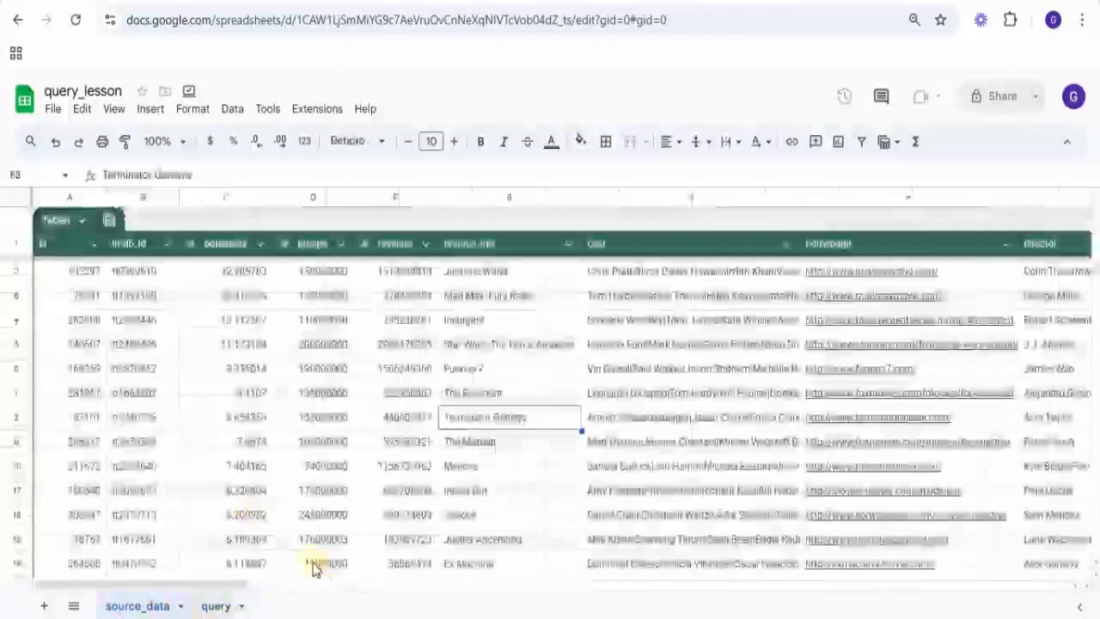
{"action": "left_click_drag", "start_coordinate": [219, 587], "coordinate": [172, 513]}
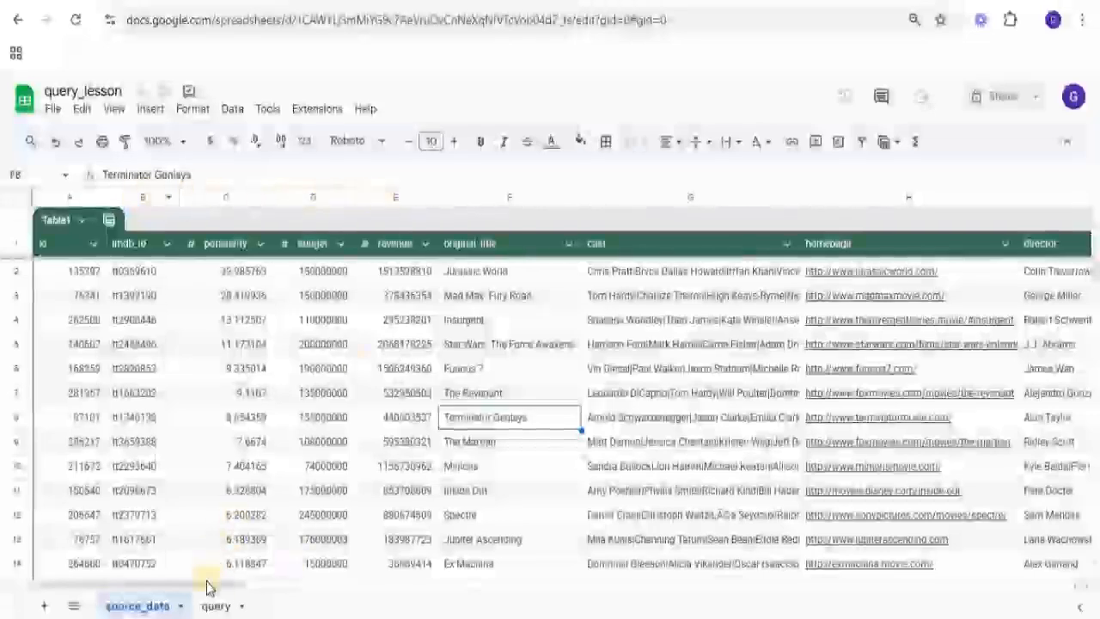
Step: Start a QUERY formula in cell B3 of the query sheet with source_data!A:U as the data range
{"action": "left_click", "coordinate": [216, 605]}
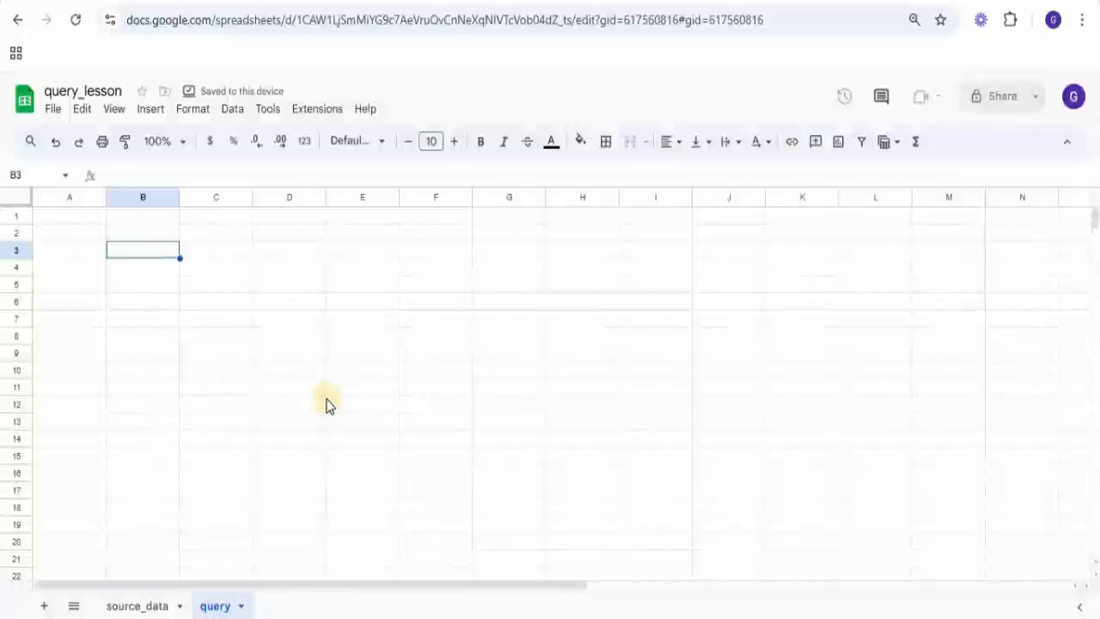
{"action": "type", "text": "=query"}
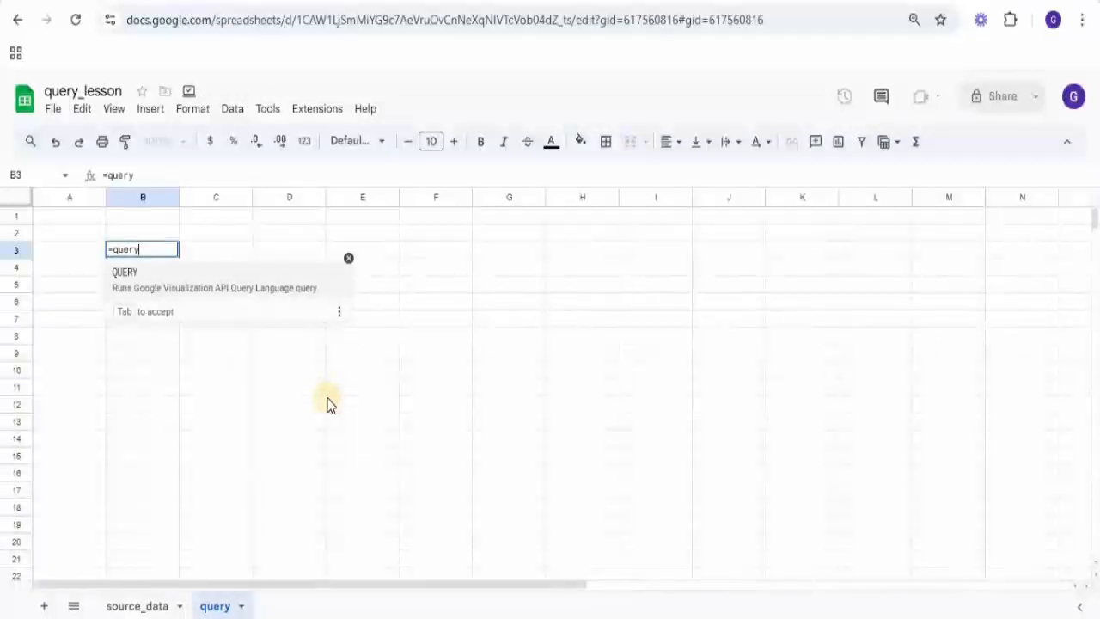
{"action": "type", "text": "("}
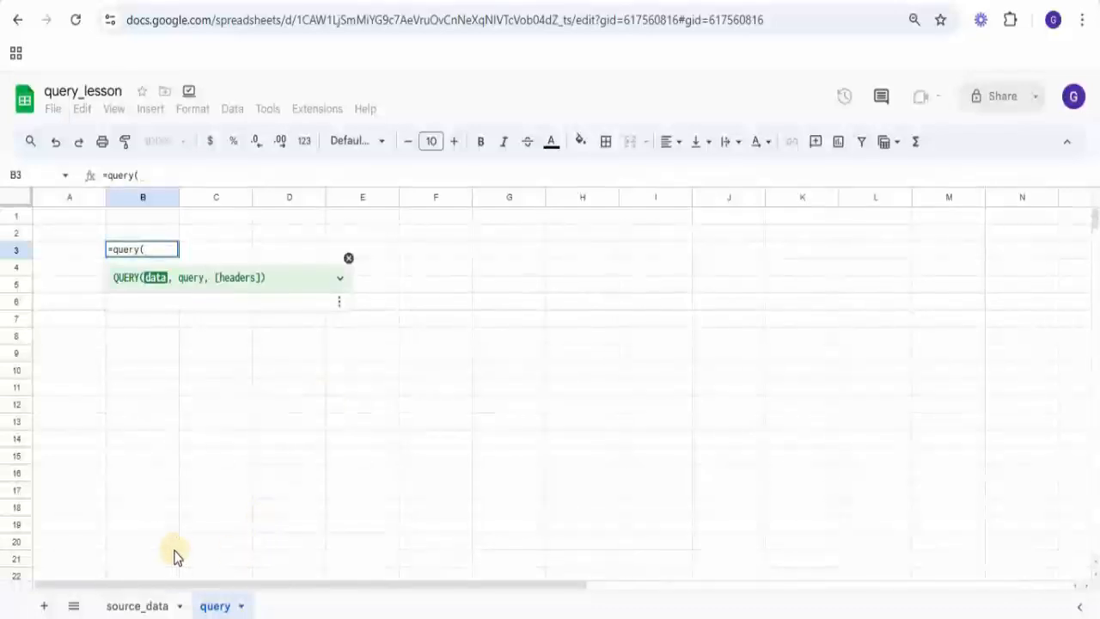
{"action": "left_click", "coordinate": [143, 605]}
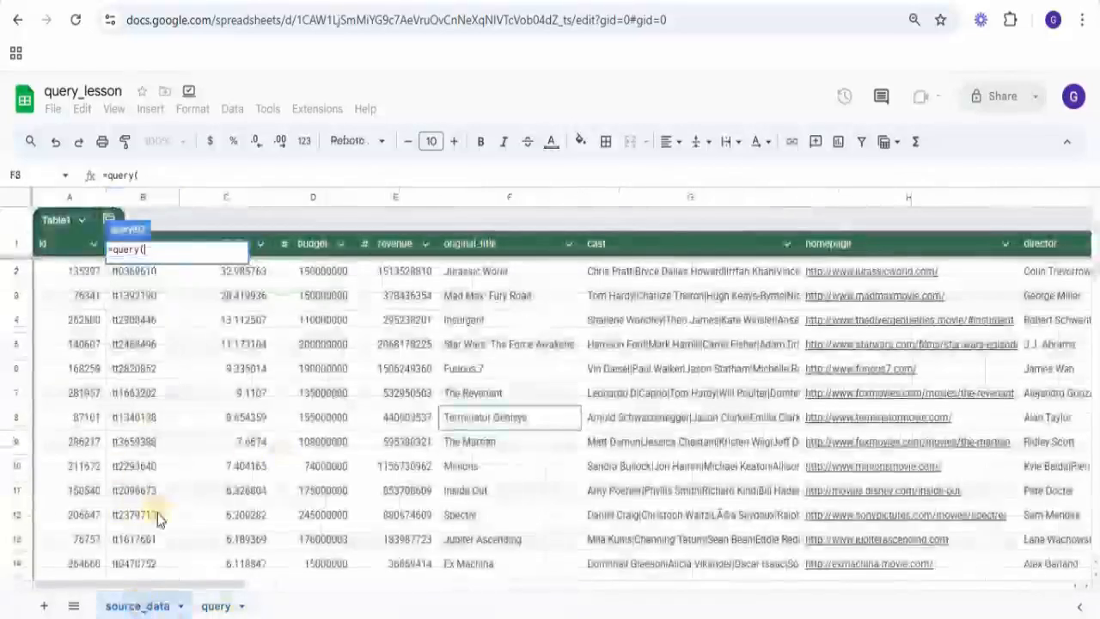
{"action": "left_click", "coordinate": [215, 606]}
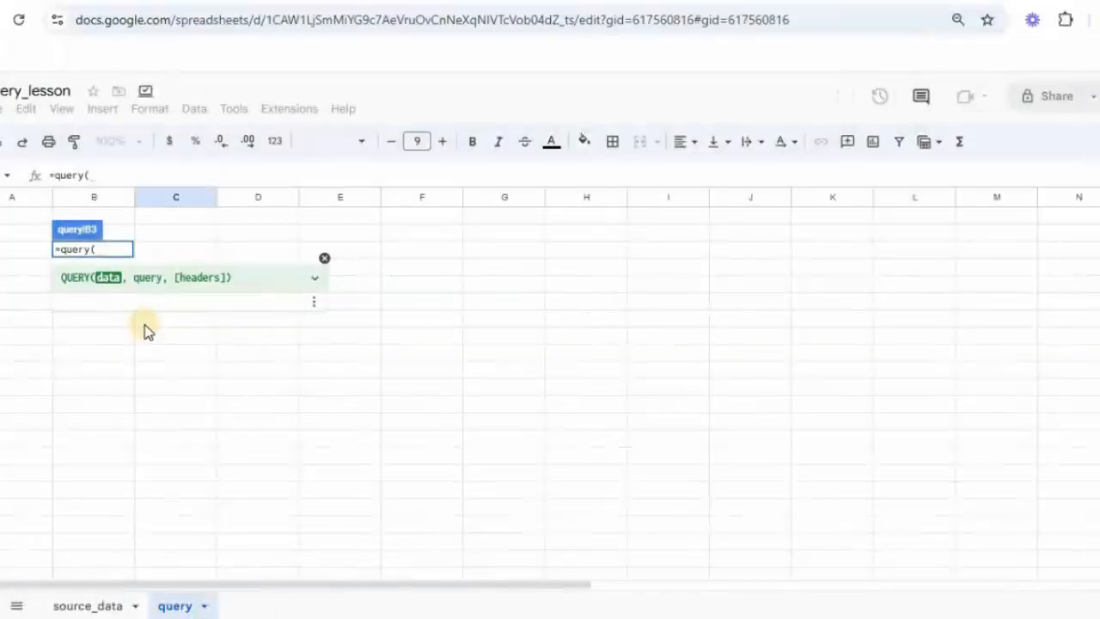
{"action": "type", "text": "source_d"}
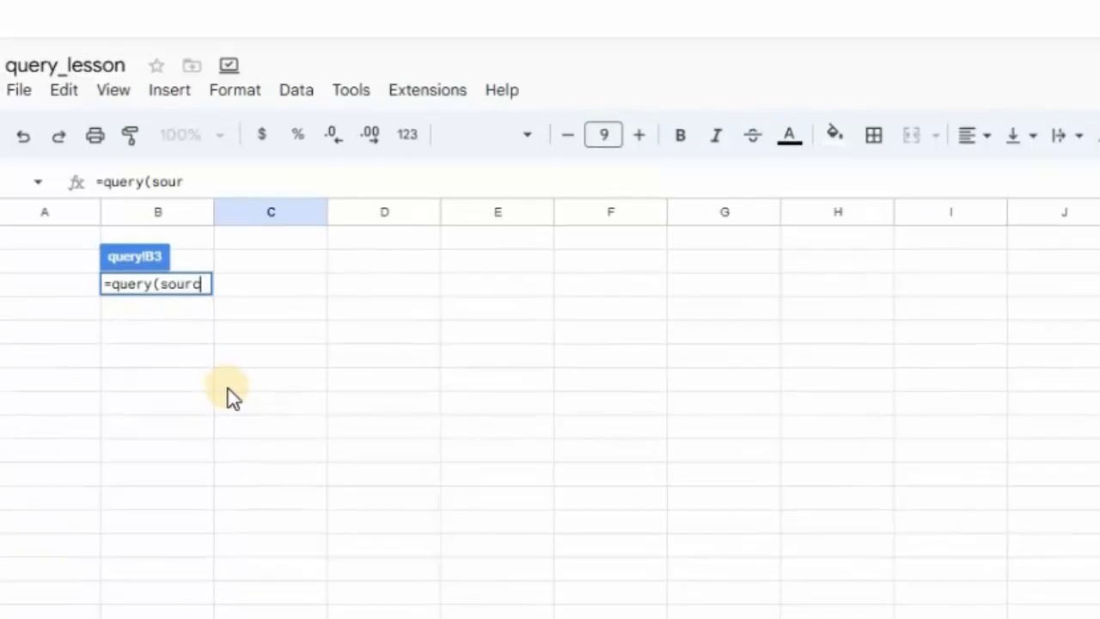
{"action": "type", "text": "ata"}
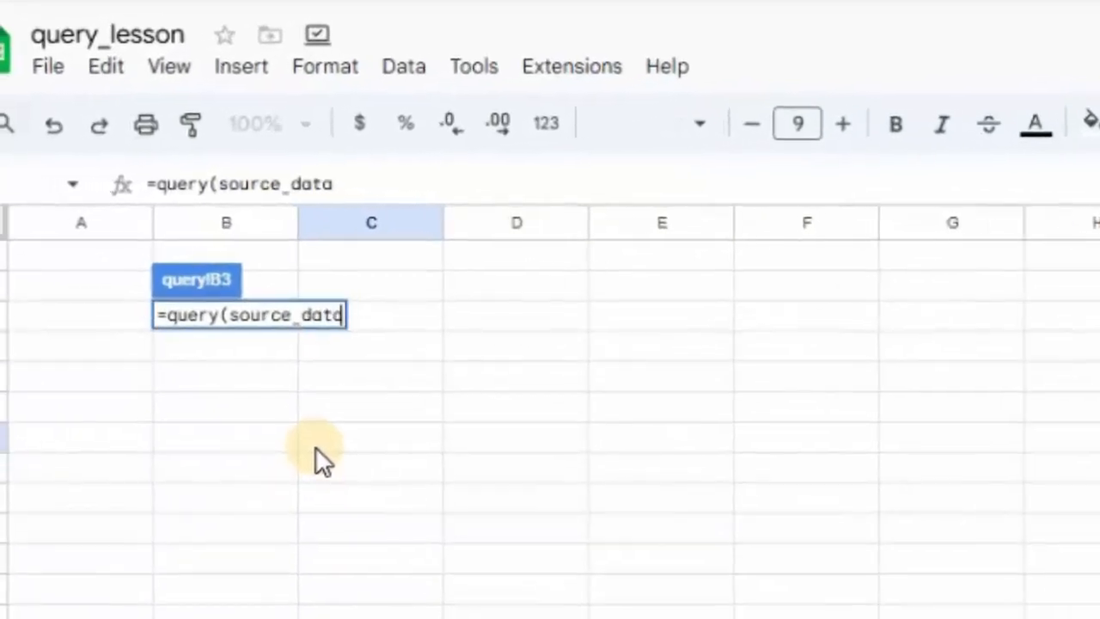
{"action": "type", "text": "!"}
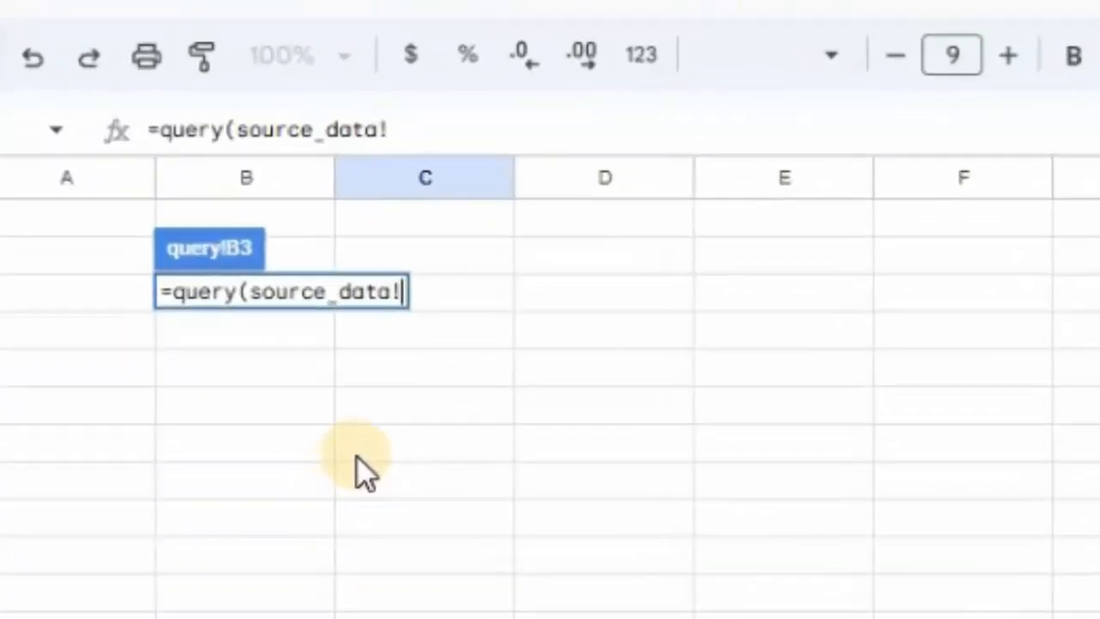
{"action": "type", "text": "A:U"}
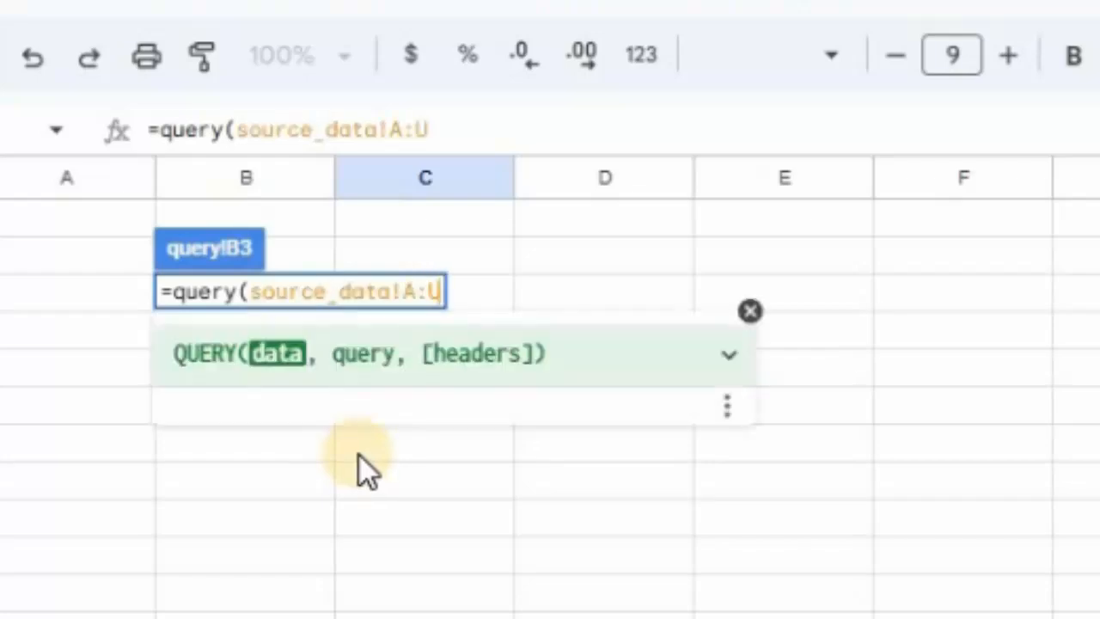
{"action": "type", "text": ","}
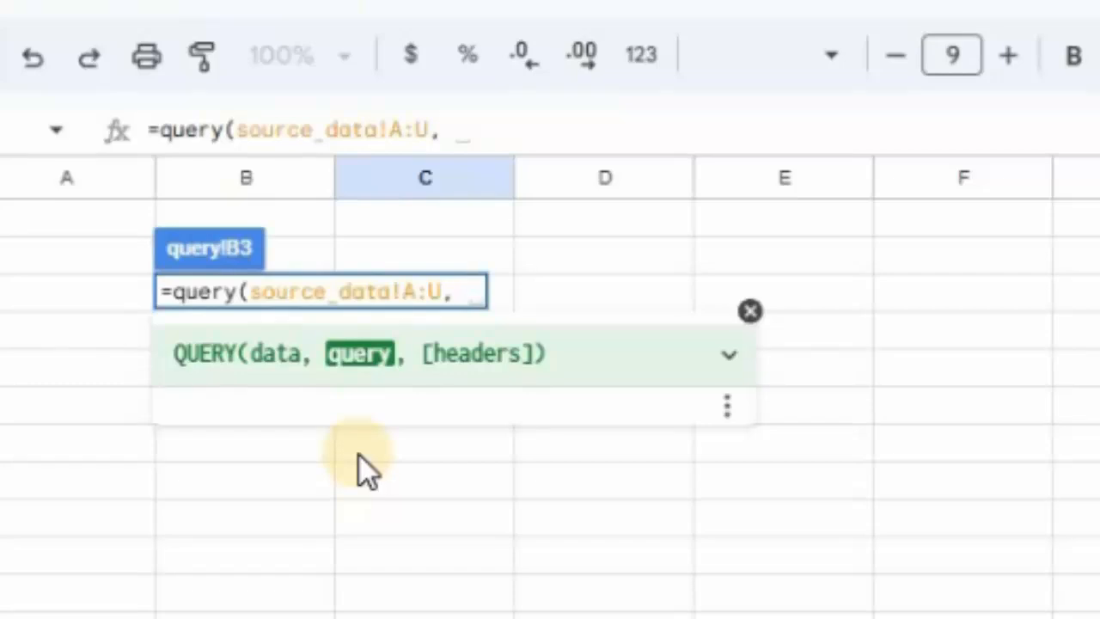
Step: Complete the QUERY formula with the query string "SELECT B" and enter it
{"action": "type", "text": " \""}
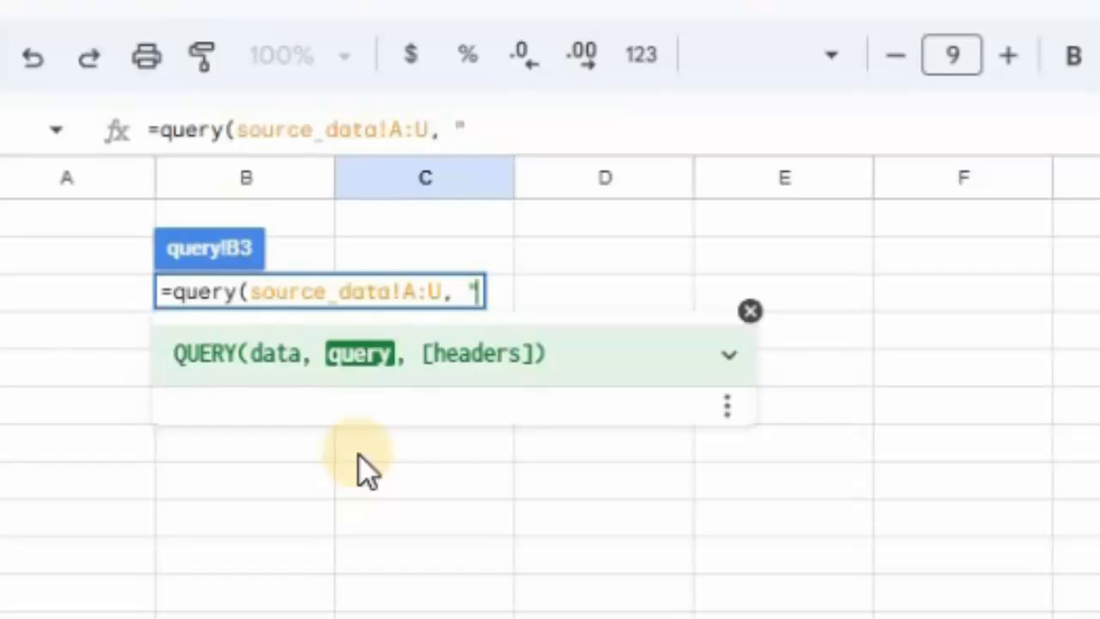
{"action": "type", "text": "SELECT "}
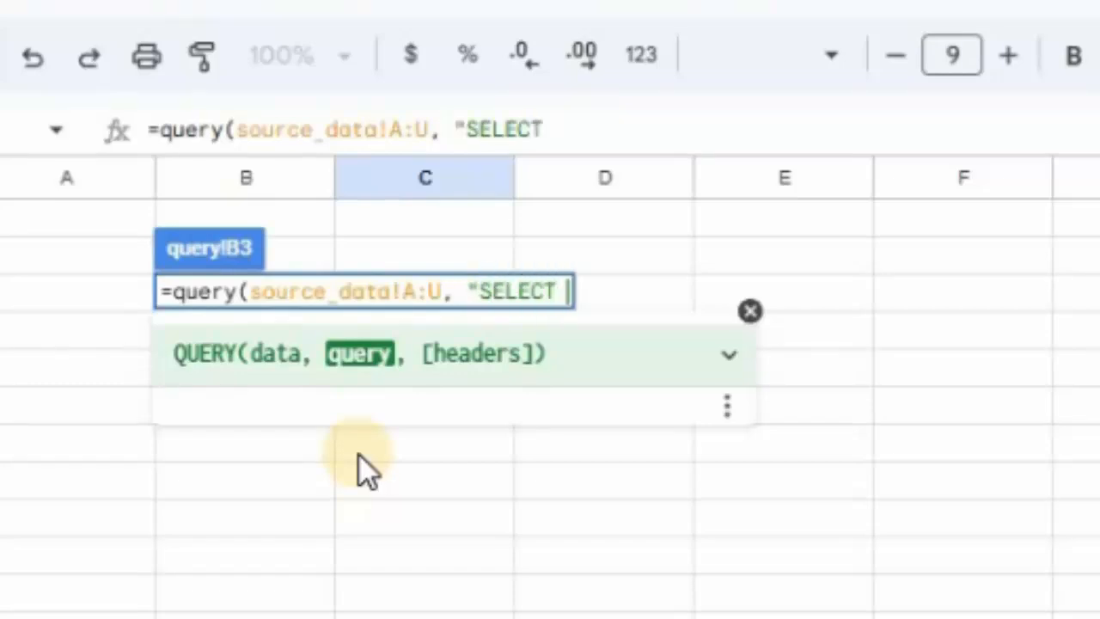
{"action": "type", "text": "B"}
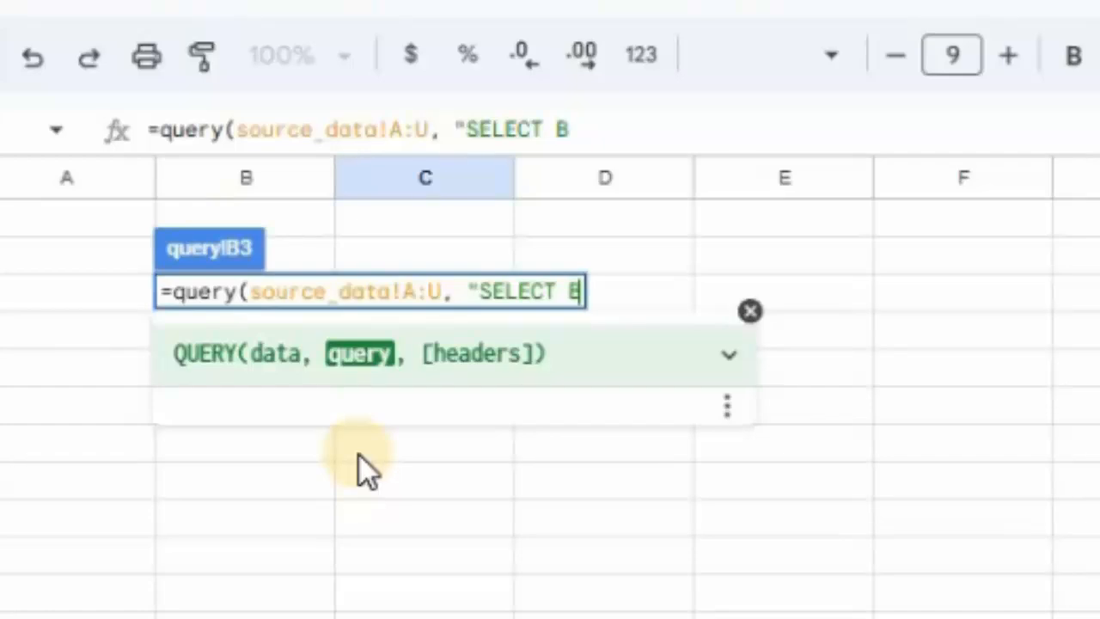
{"action": "key", "text": "Return"}
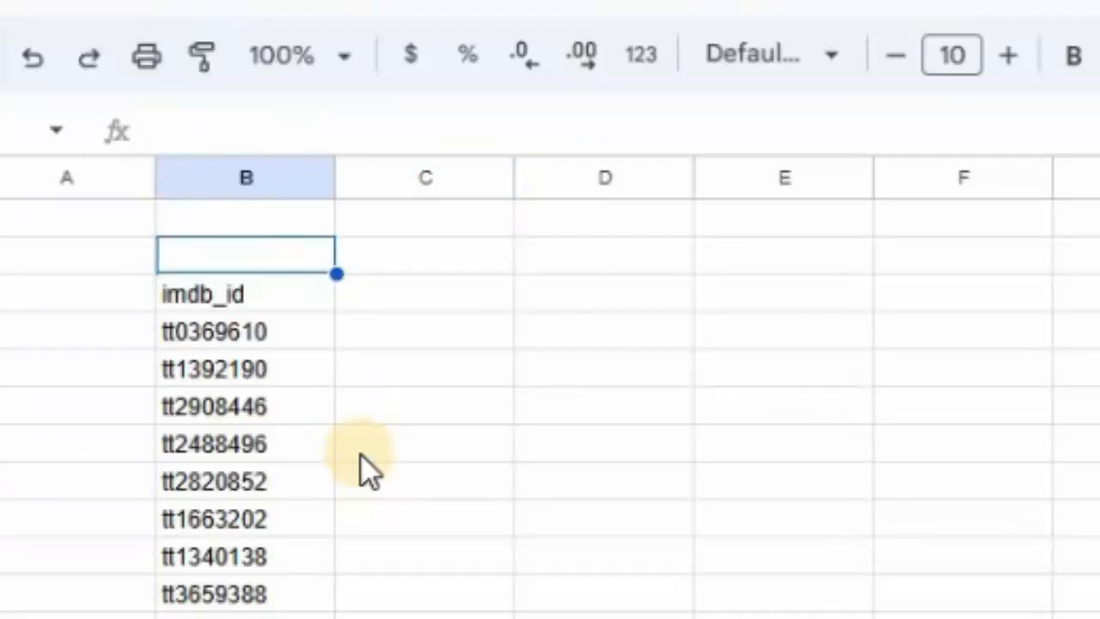
Step: Review the QUERY formula and its returned column on the query sheet against the column layout of source_data
{"action": "left_click", "coordinate": [270, 284]}
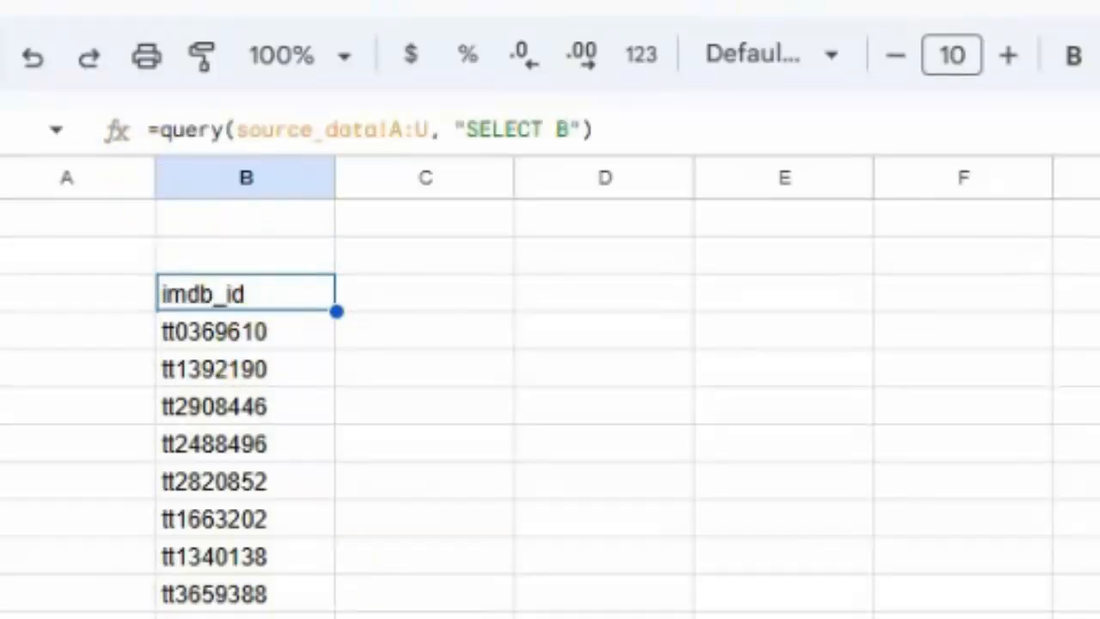
{"action": "left_click", "coordinate": [127, 605]}
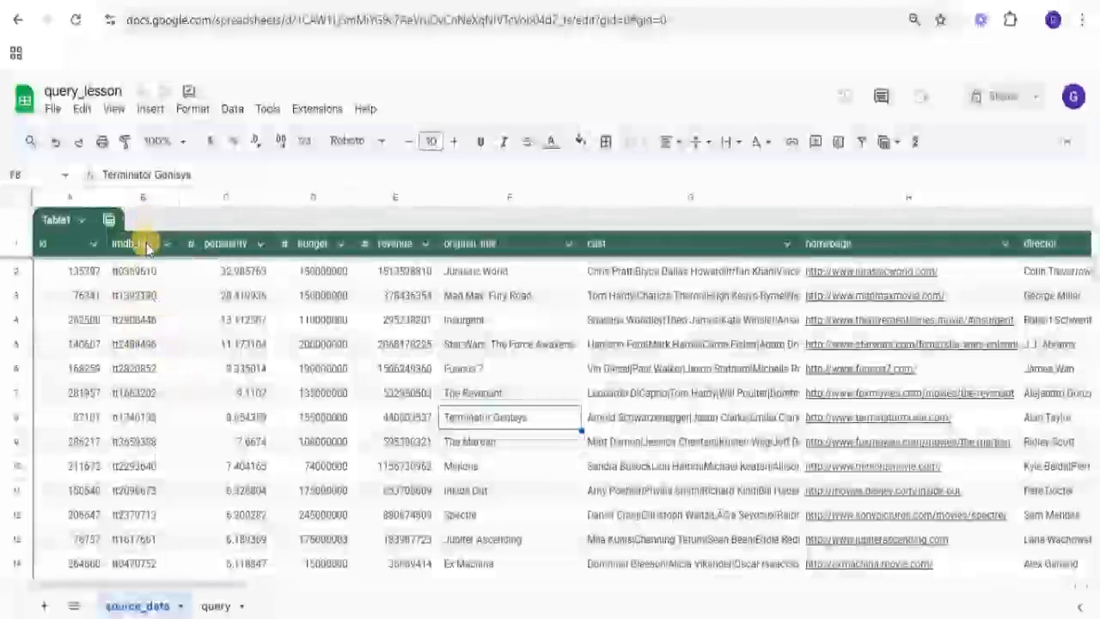
{"action": "left_click", "coordinate": [220, 606]}
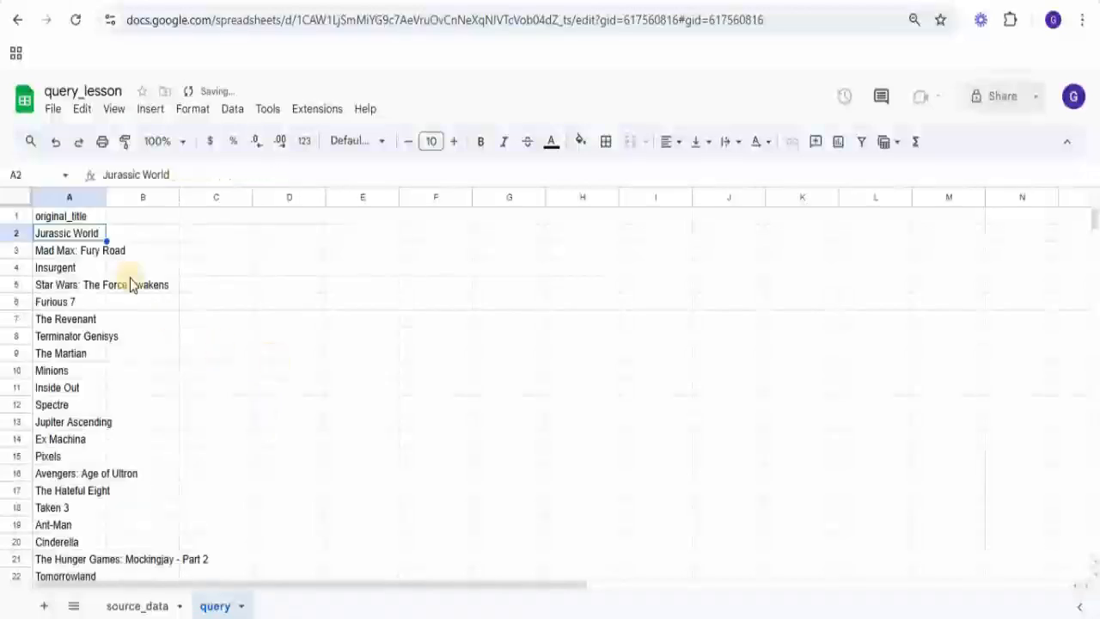
{"action": "left_click", "coordinate": [81, 215]}
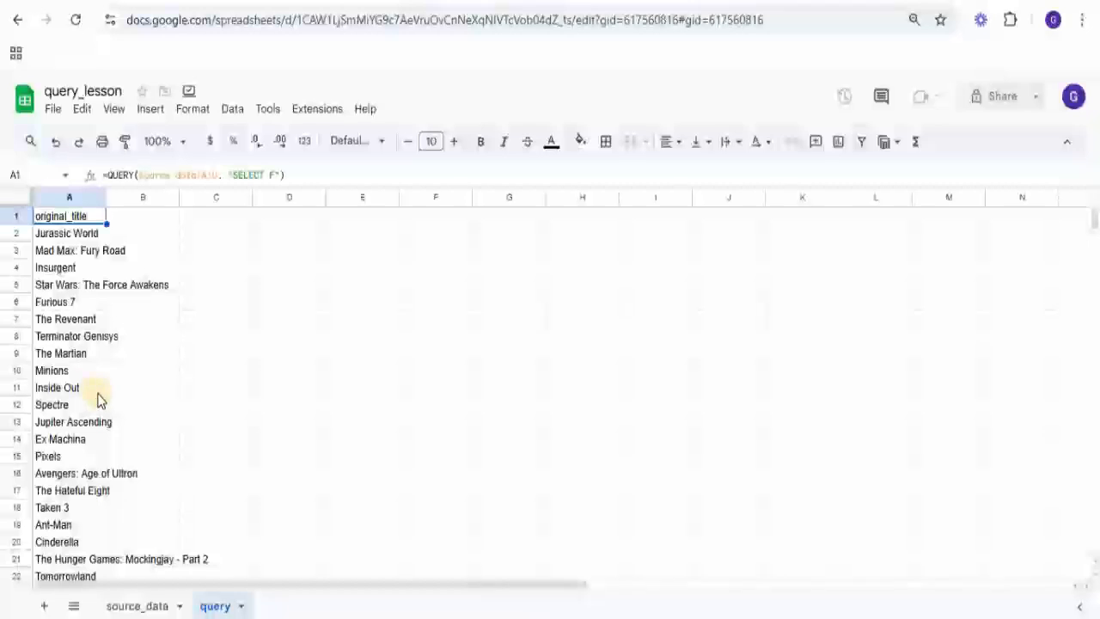
{"action": "scroll", "coordinate": [97, 398], "scroll_direction": "down", "scroll_amount": 10}
{"action": "scroll", "coordinate": [97, 398], "scroll_direction": "up", "scroll_amount": 10}
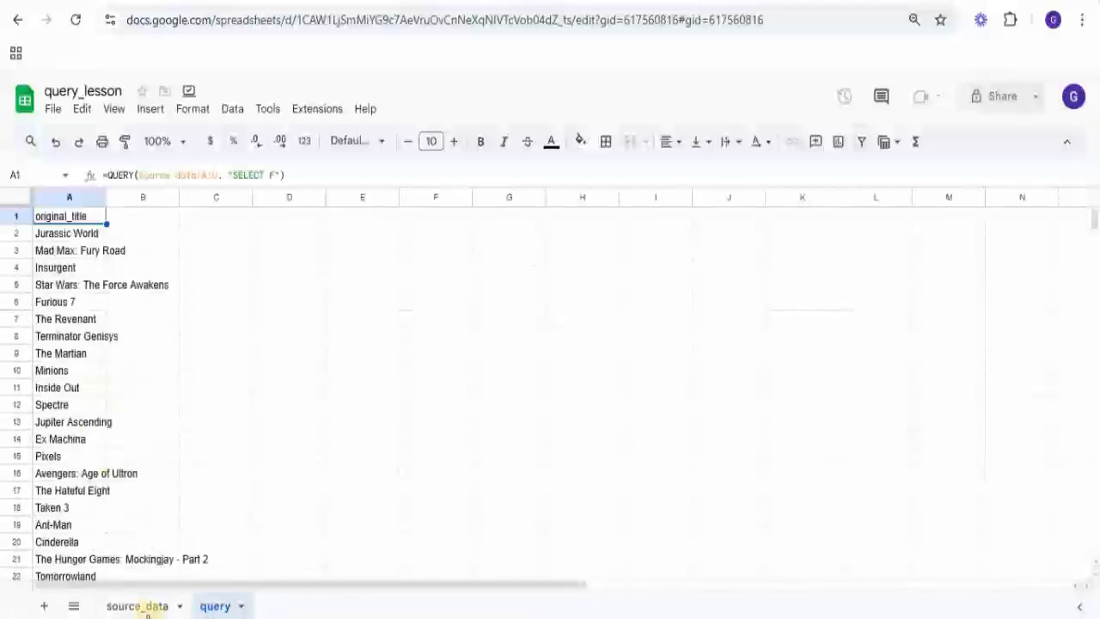
{"action": "left_click", "coordinate": [142, 606]}
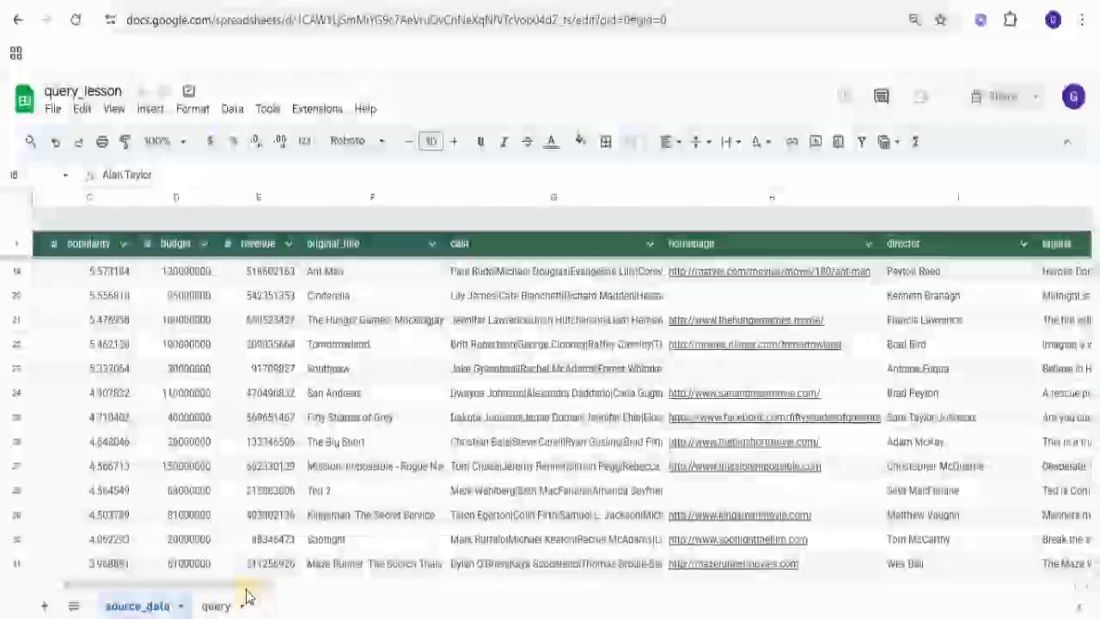
{"action": "left_click_drag", "start_coordinate": [248, 587], "coordinate": [616, 523]}
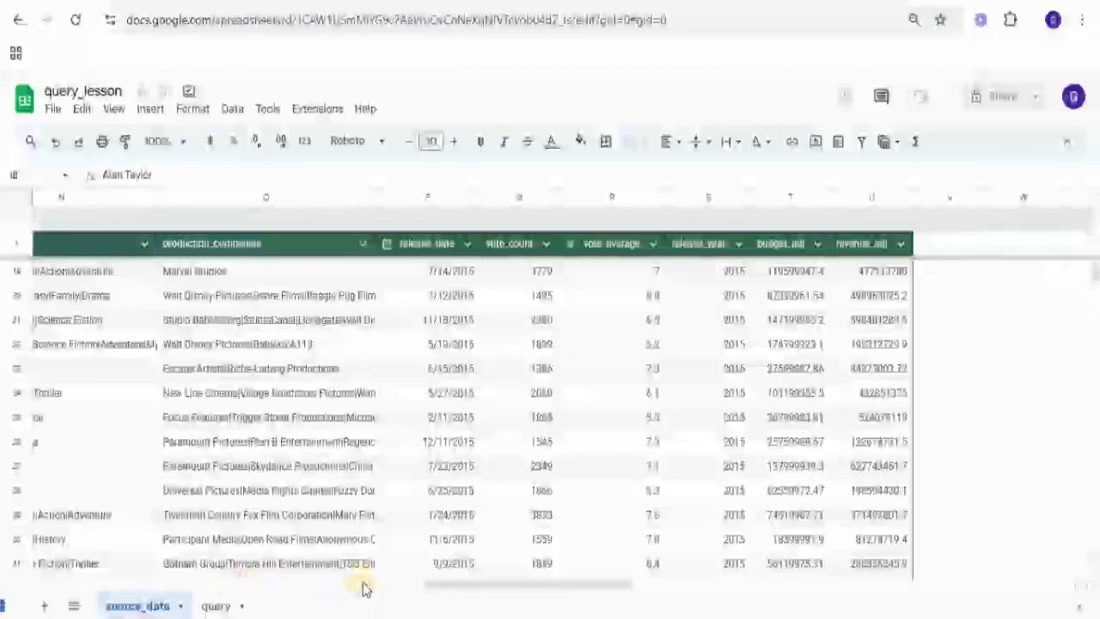
Step: Change the query string of the QUERY formula on the query sheet to "SELECT F, R, S" and enter it
{"action": "left_click_drag", "start_coordinate": [419, 593], "coordinate": [3, 566]}
{"action": "left_click", "coordinate": [216, 606]}
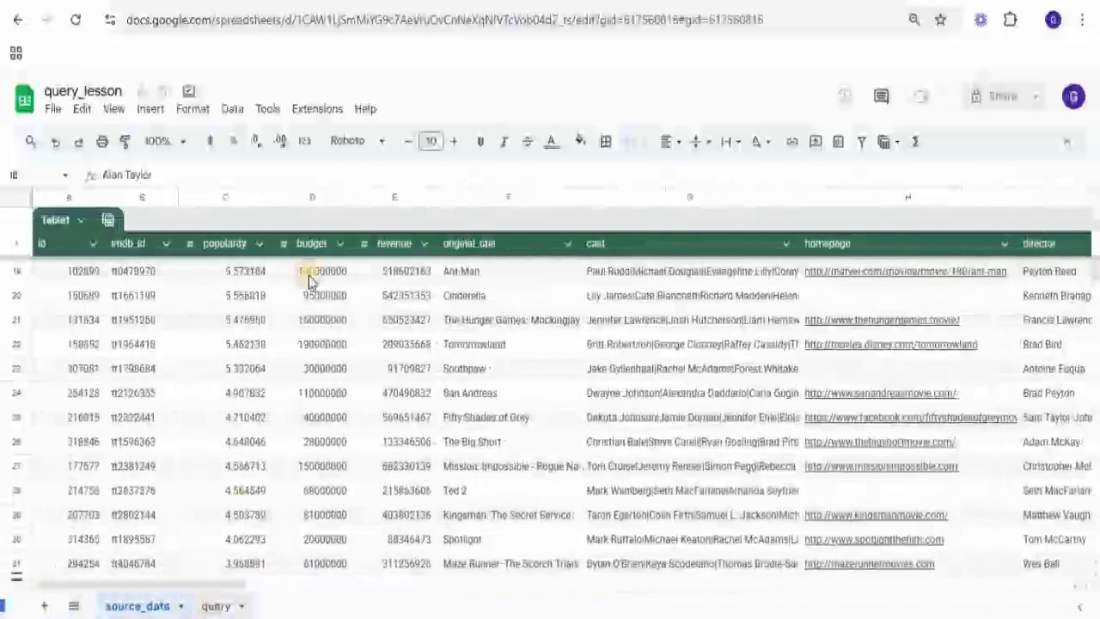
{"action": "left_click", "coordinate": [275, 174]}
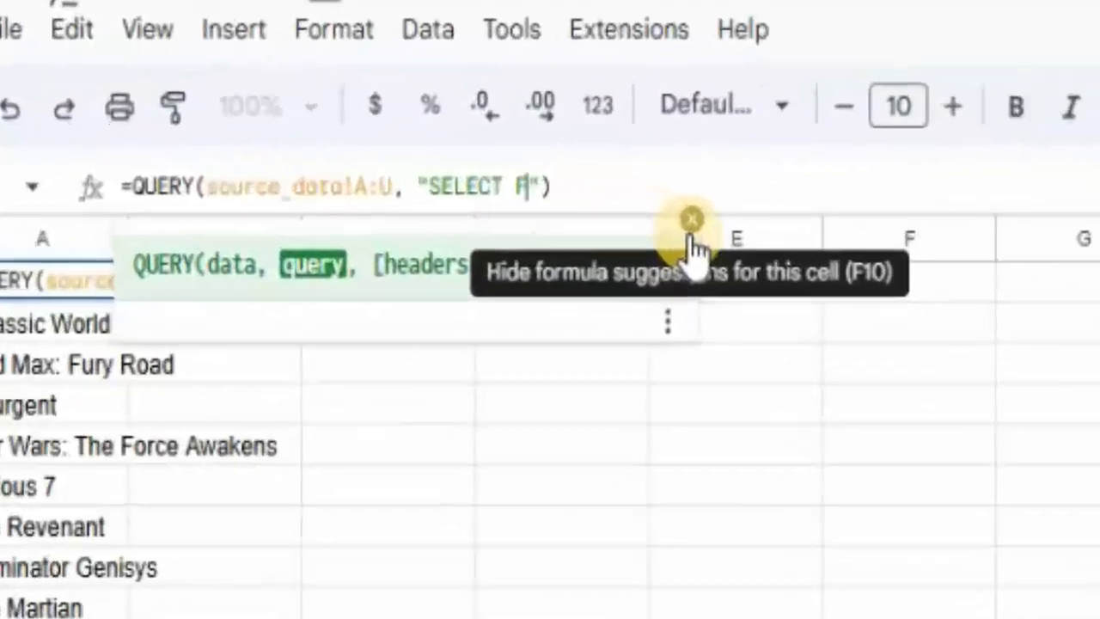
{"action": "type", "text": ", "}
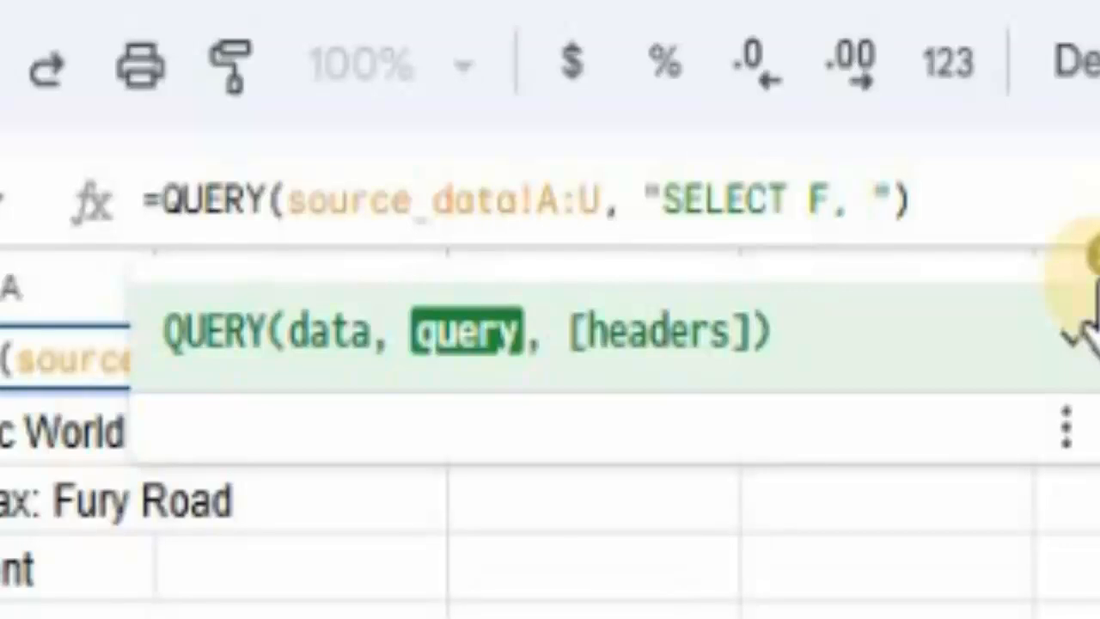
{"action": "type", "text": "R"}
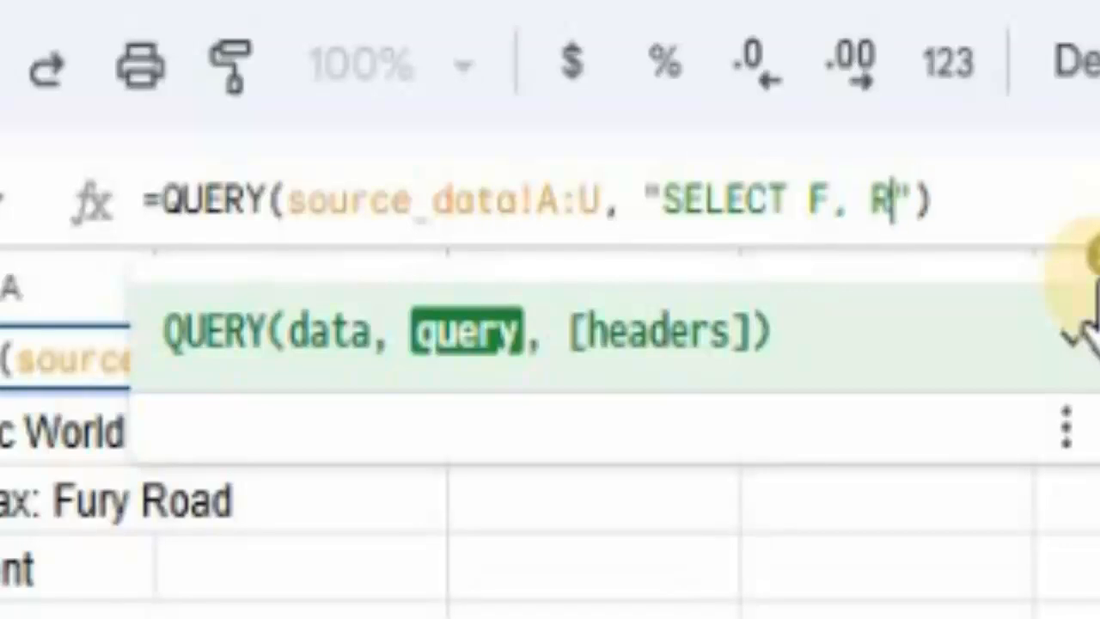
{"action": "type", "text": ", S"}
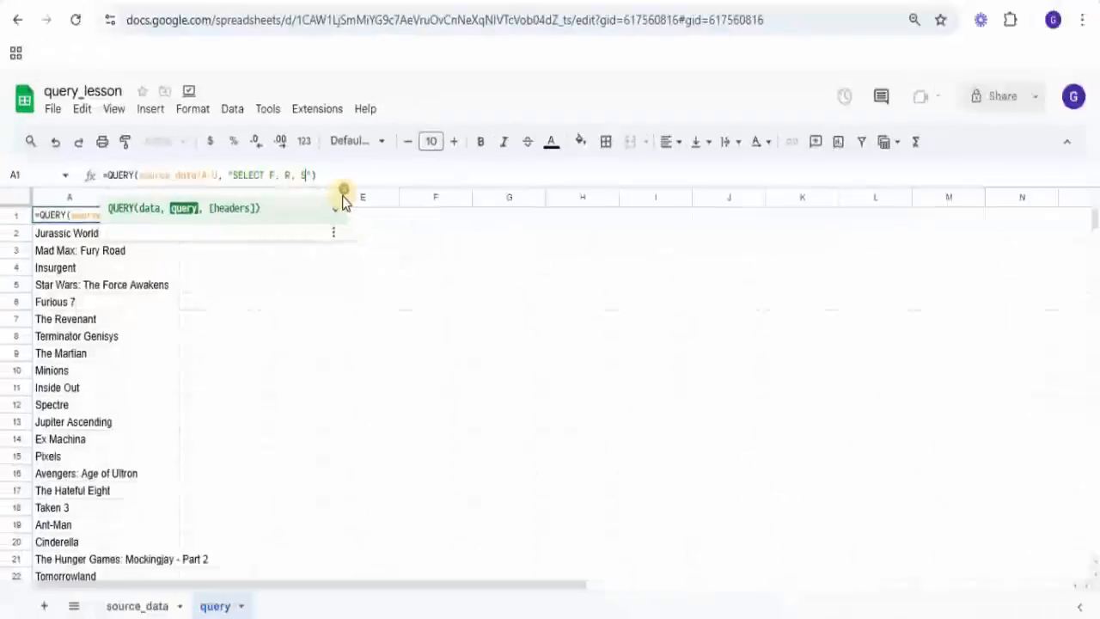
{"action": "key", "text": "Return"}
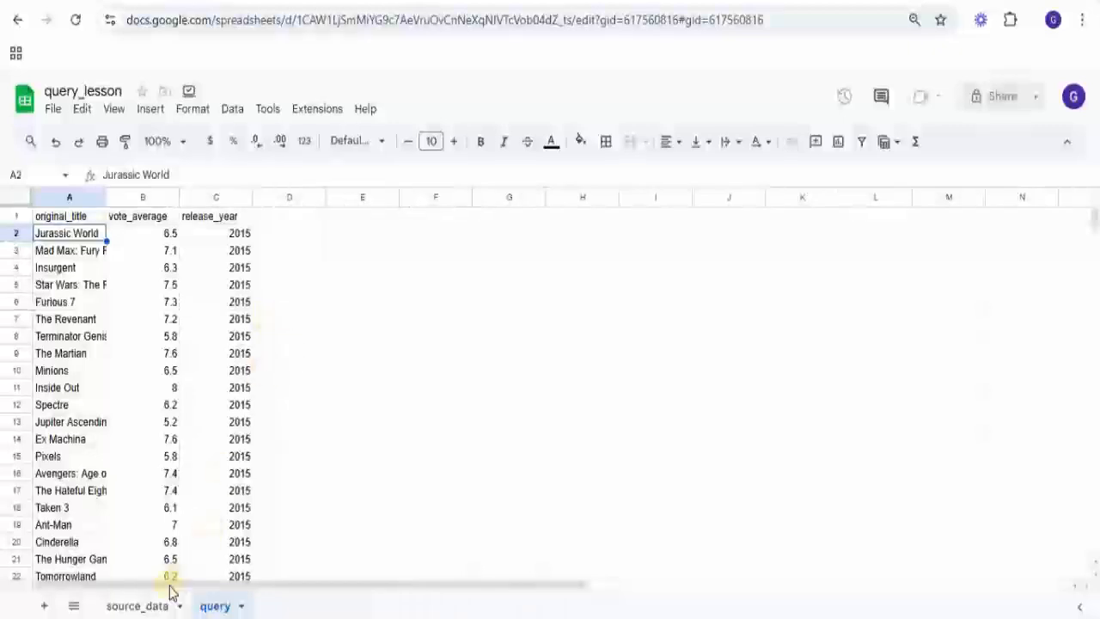
Step: Check the three columns returned on the query sheet and their QUERY formula in A1 against the source_data table
{"action": "left_click", "coordinate": [140, 606]}
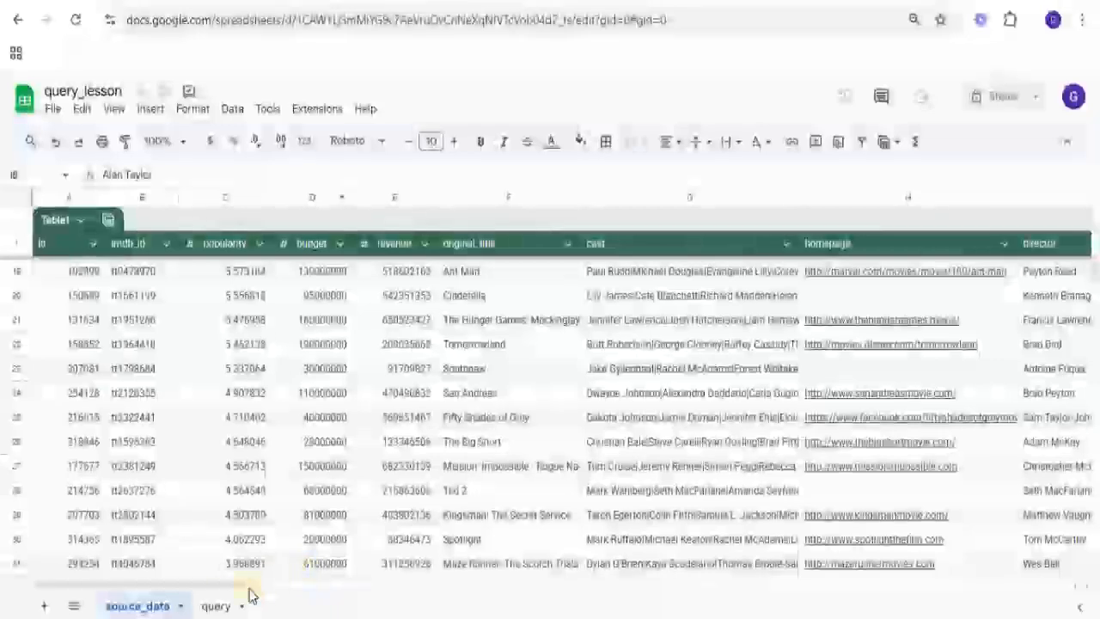
{"action": "left_click", "coordinate": [216, 606]}
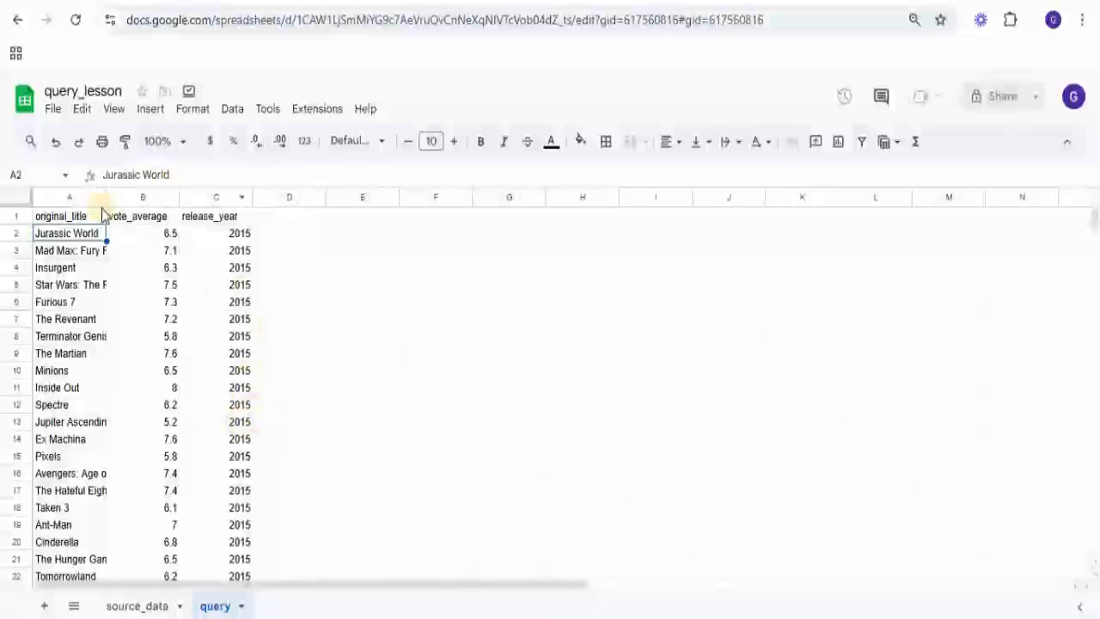
{"action": "left_click", "coordinate": [74, 215]}
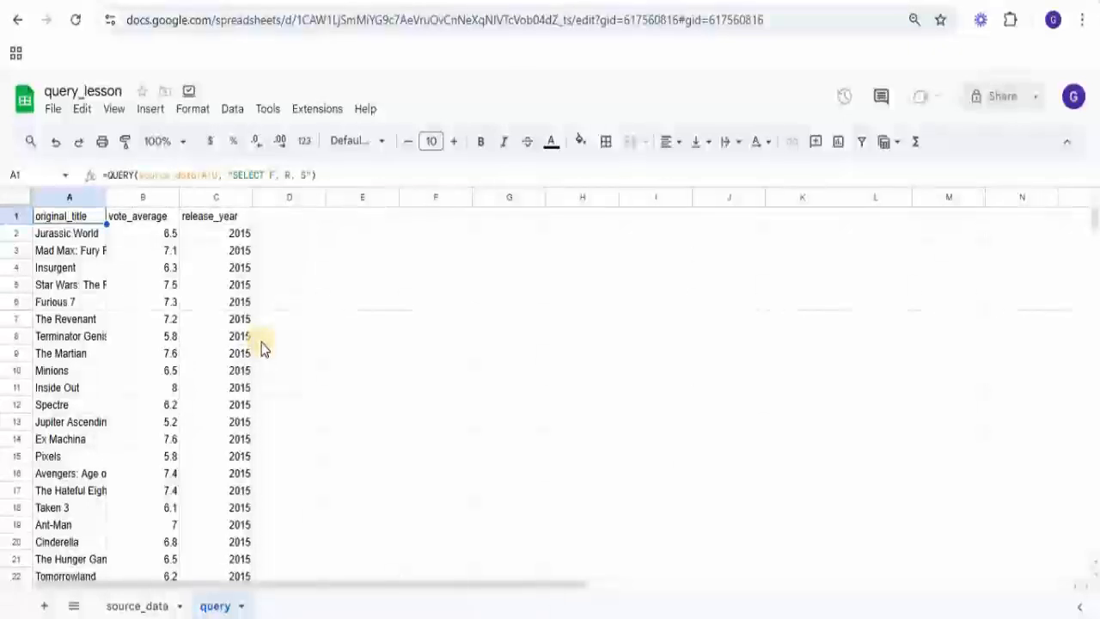
{"action": "left_click", "coordinate": [362, 268]}
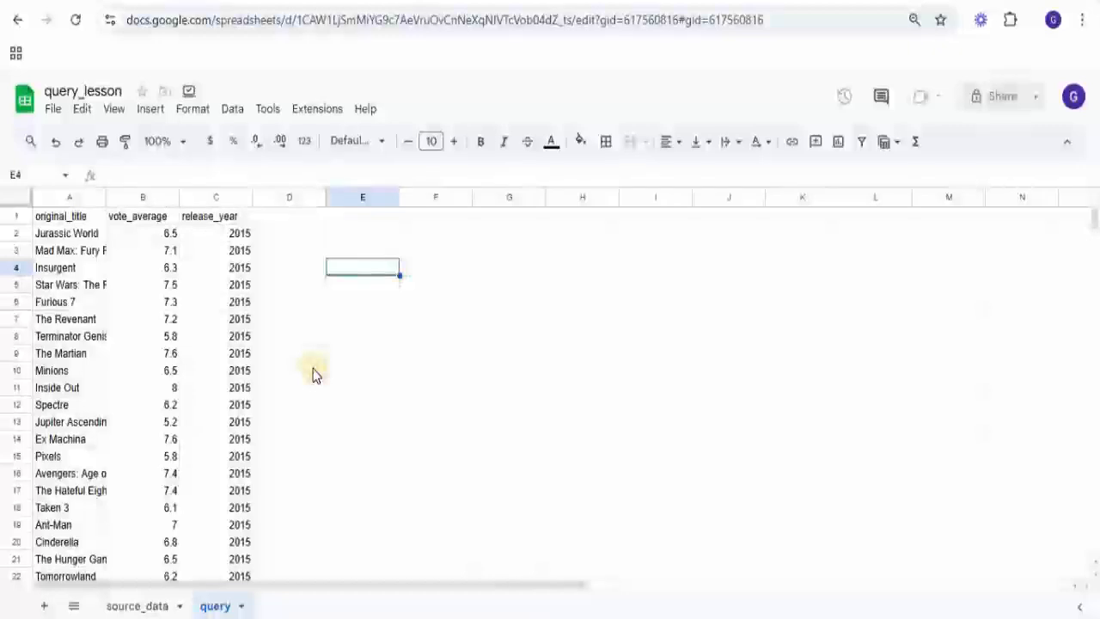
{"action": "left_click", "coordinate": [79, 219]}
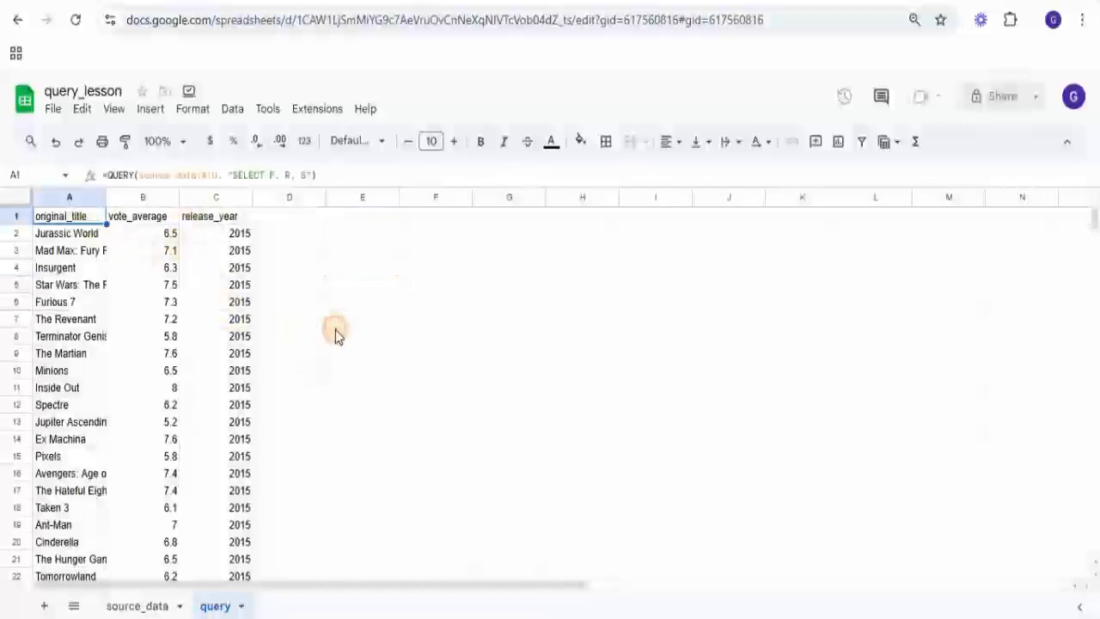
{"action": "left_click", "coordinate": [337, 321]}
Step: Add the condition "WHERE S = 2011" after "SELECT F, R, S" in the A1 QUERY formula and enter it
{"action": "left_click", "coordinate": [75, 216]}
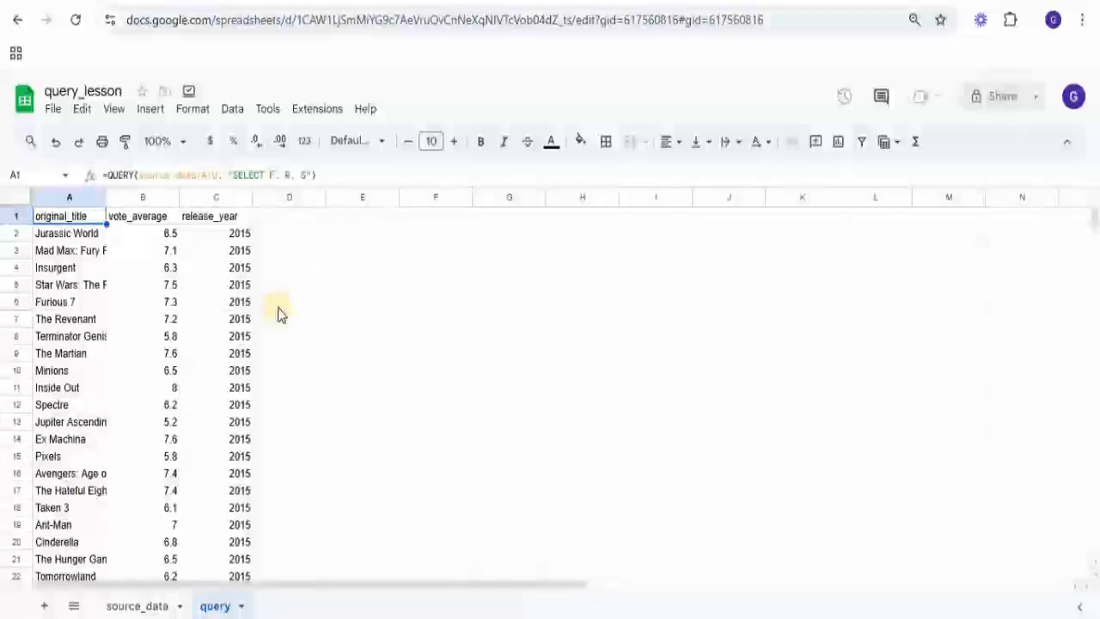
{"action": "left_click", "coordinate": [308, 175]}
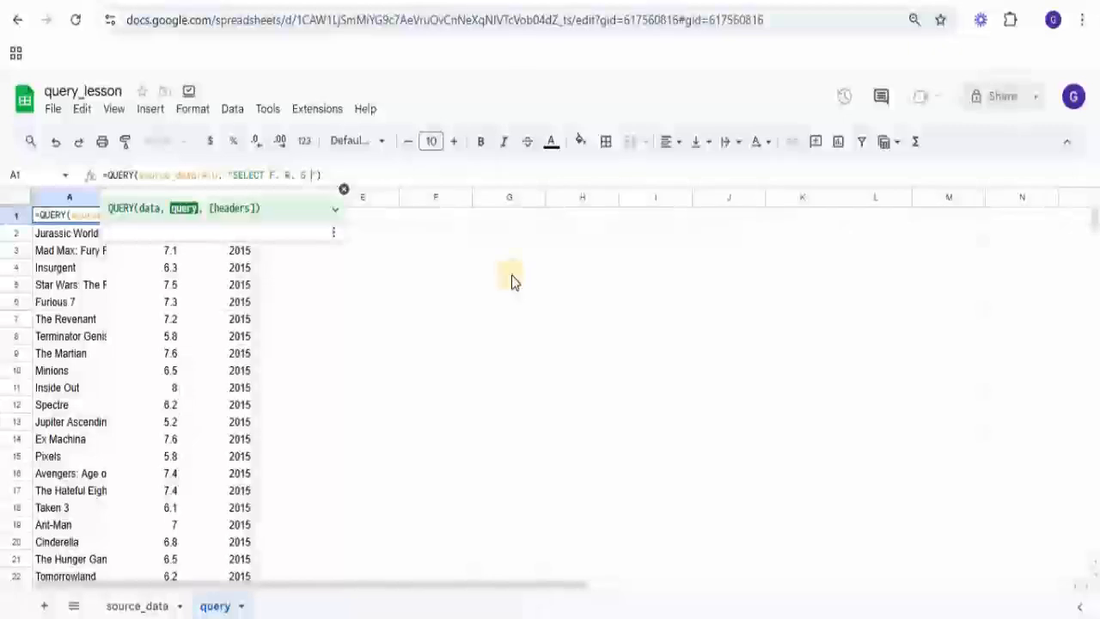
{"action": "type", "text": "WHERE"}
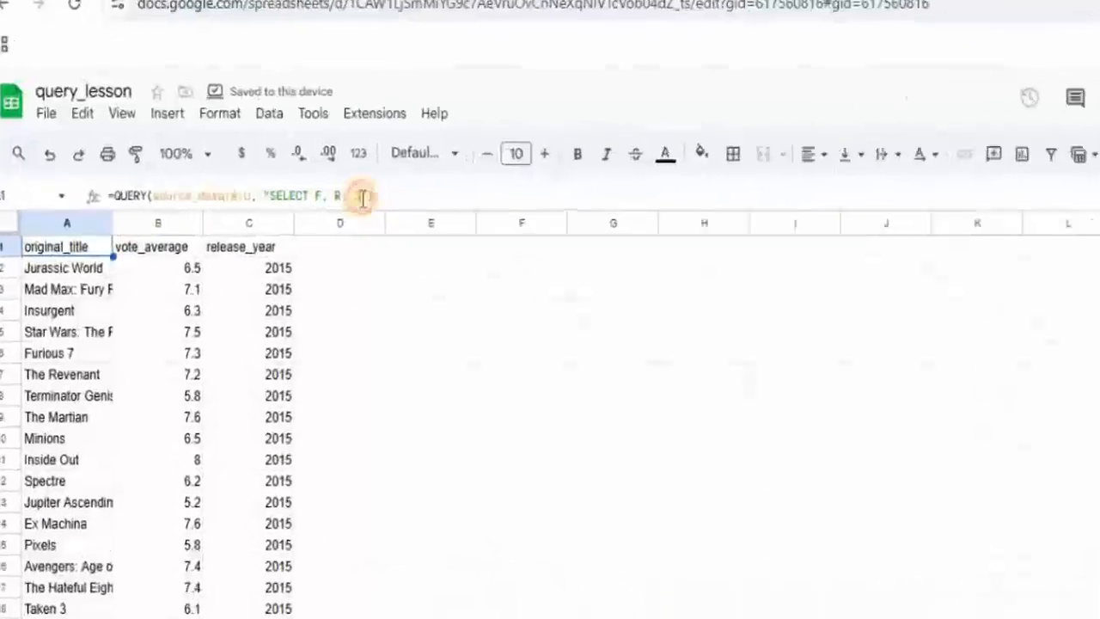
{"action": "left_click", "coordinate": [308, 175]}
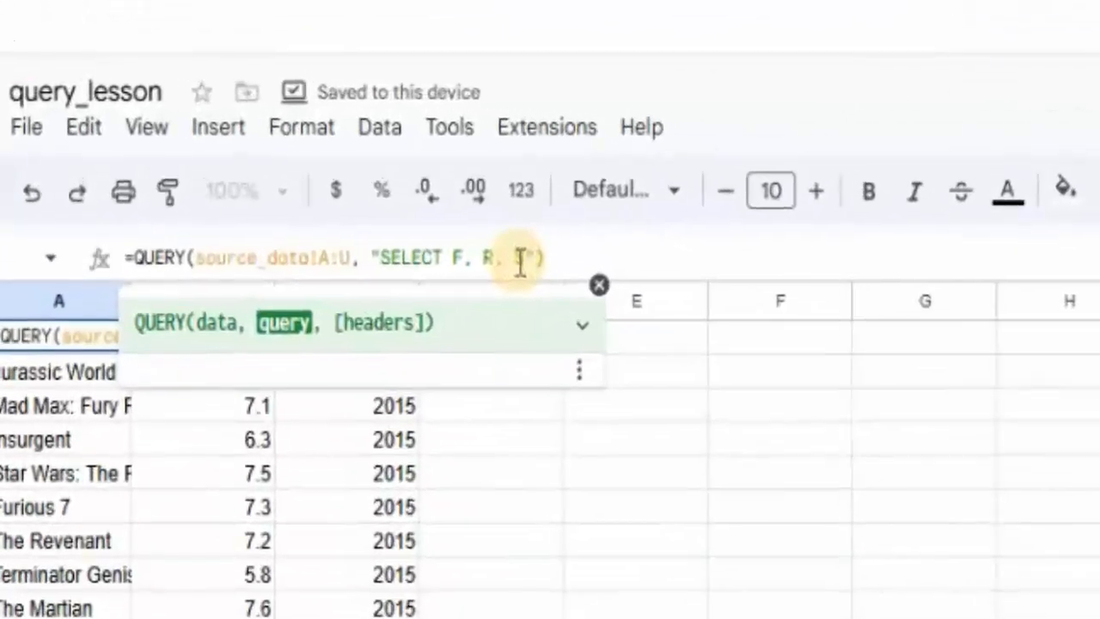
{"action": "type", "text": "WHER"}
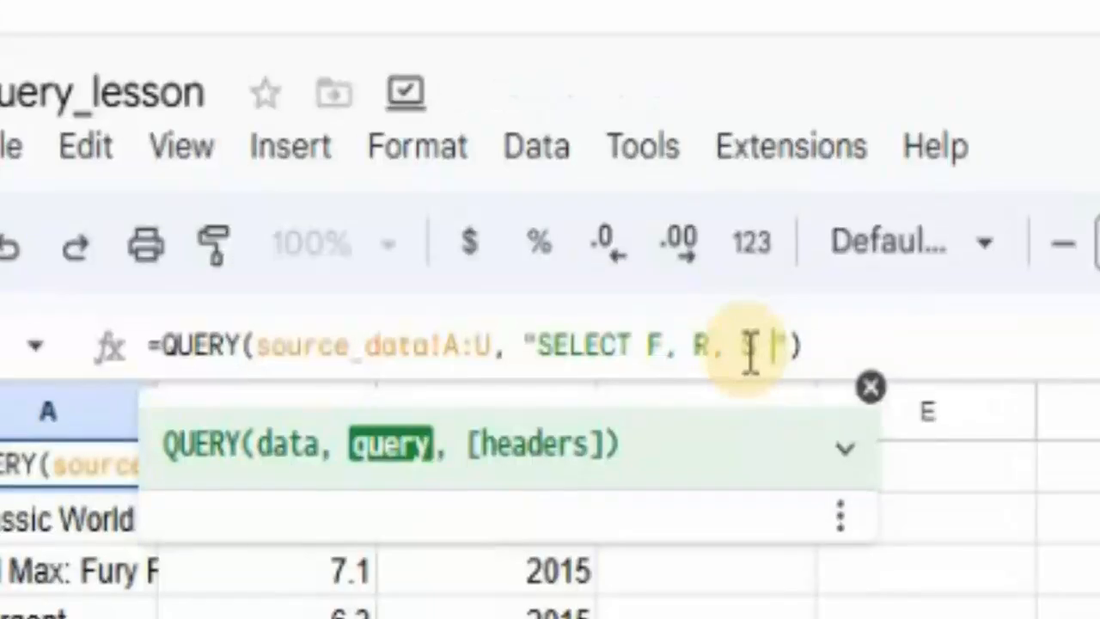
{"action": "type", "text": "E S"}
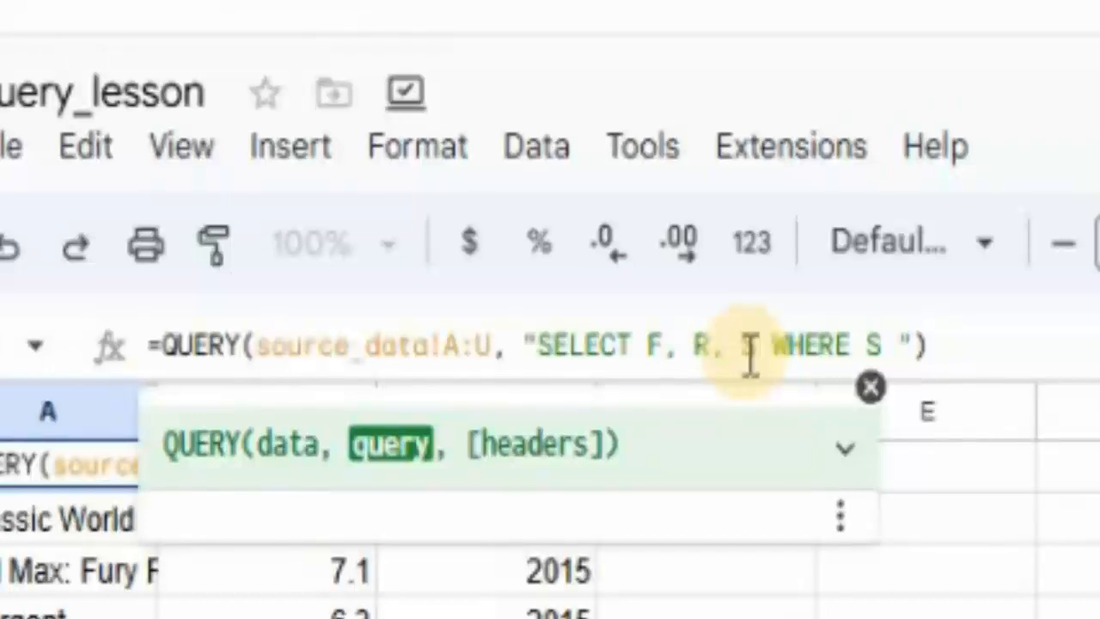
{"action": "type", "text": "= 2011"}
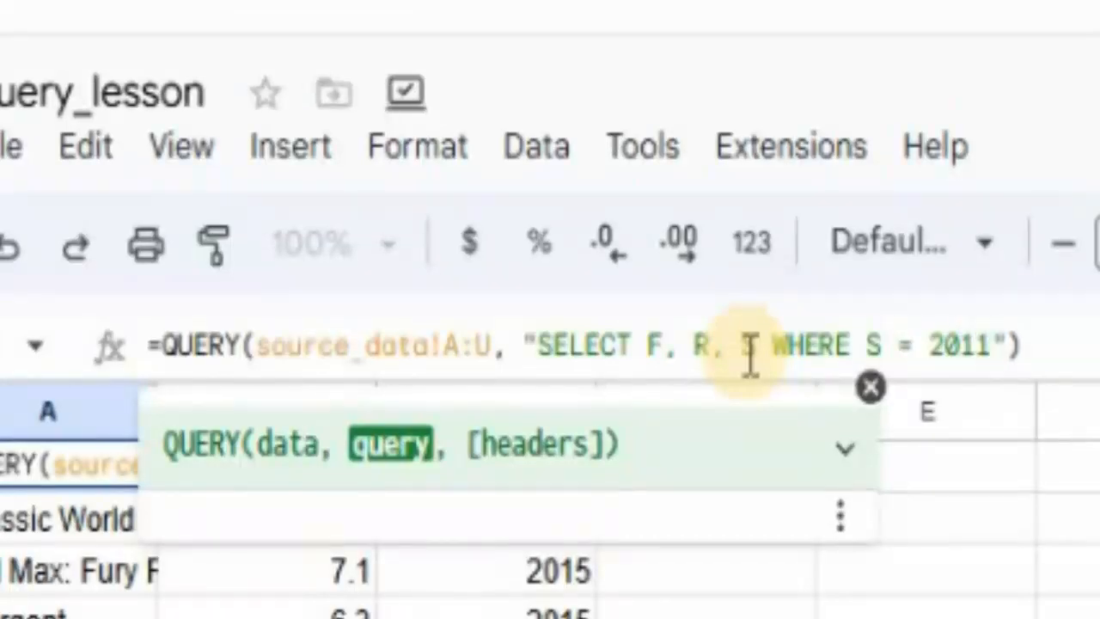
{"action": "key", "text": "Return"}
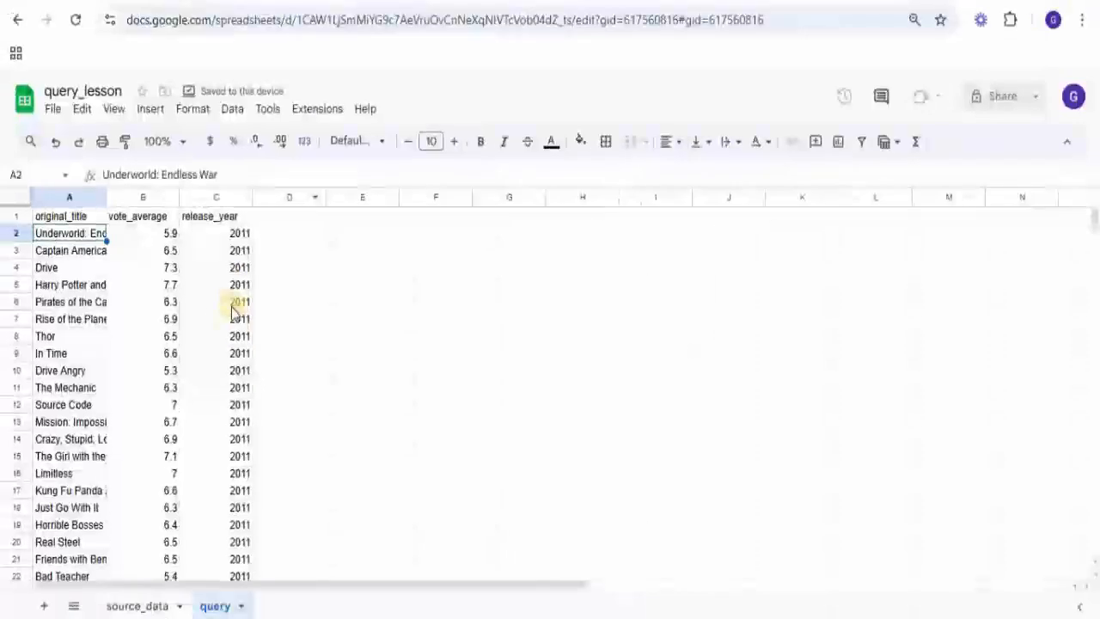
Step: Look through the filtered movie rows and set the year in the A1 formula's WHERE condition to 2013
{"action": "key", "text": "Up"}
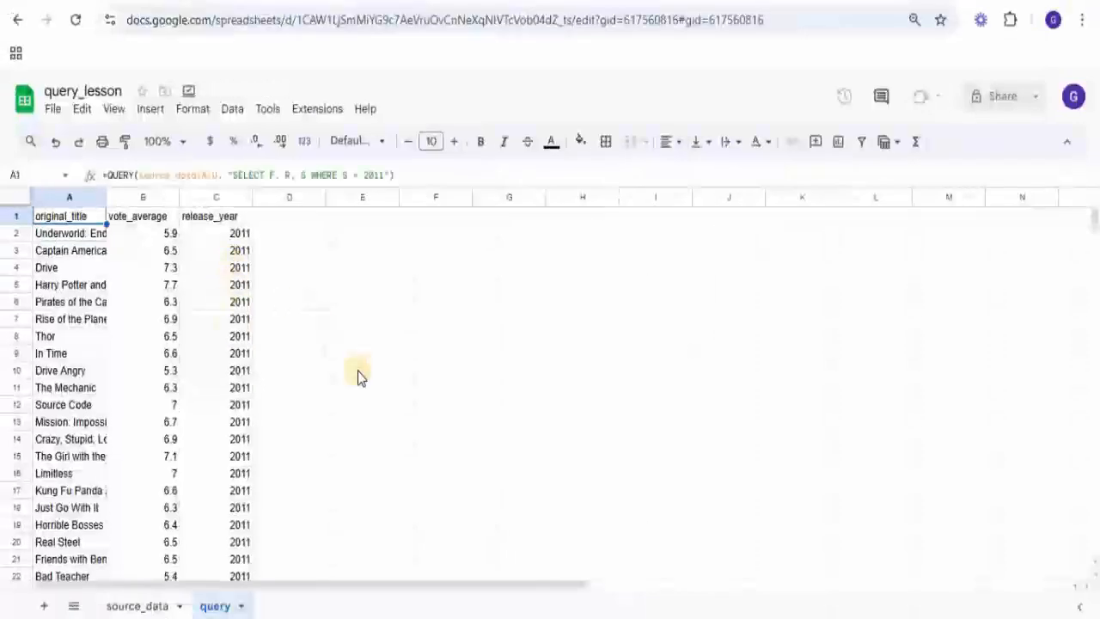
{"action": "scroll", "coordinate": [334, 418], "scroll_direction": "down", "scroll_amount": 7}
{"action": "scroll", "coordinate": [334, 413], "scroll_direction": "down", "scroll_amount": 20}
{"action": "left_click_drag", "start_coordinate": [1095, 228], "coordinate": [373, 81]}
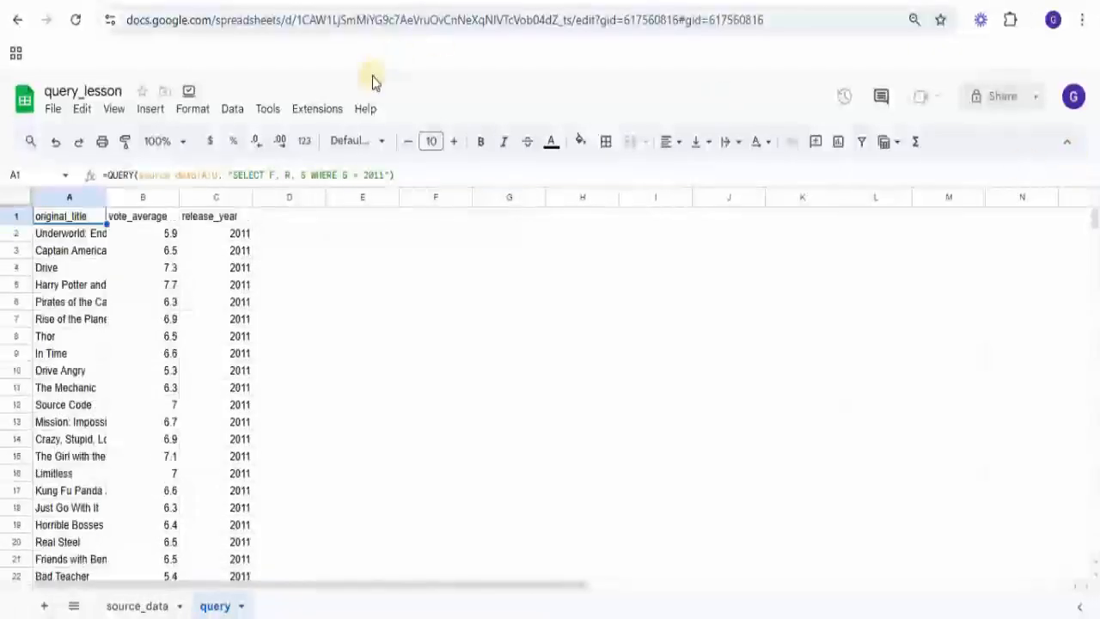
{"action": "left_click", "coordinate": [380, 174]}
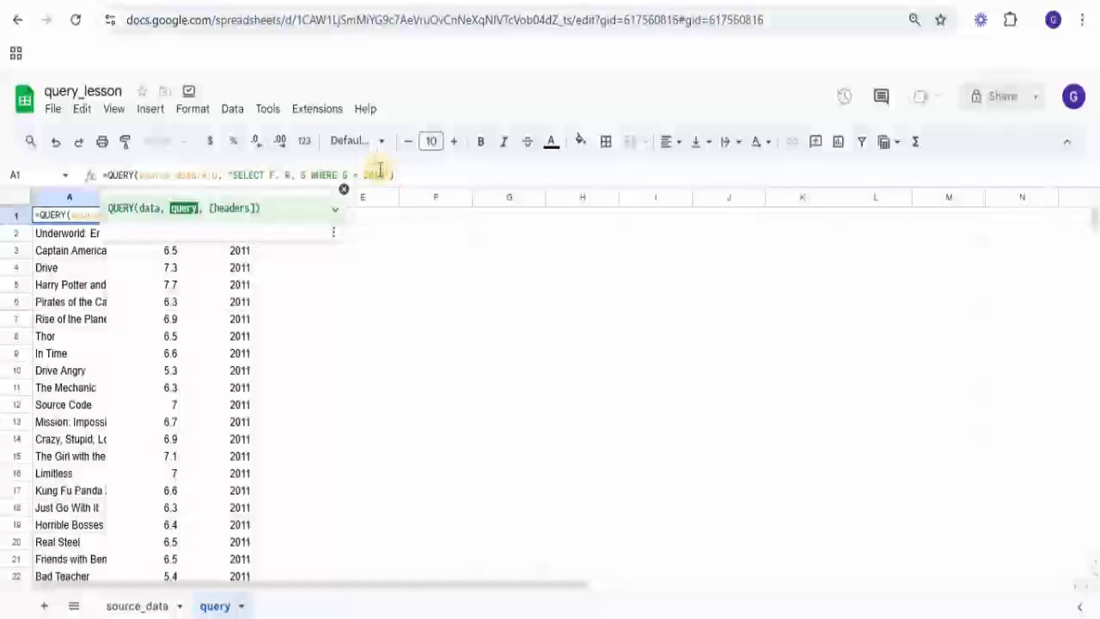
{"action": "key", "text": "BackSpace"}
{"action": "type", "text": "3"}
{"action": "key", "text": "Return"}
{"action": "left_click", "coordinate": [80, 217]}
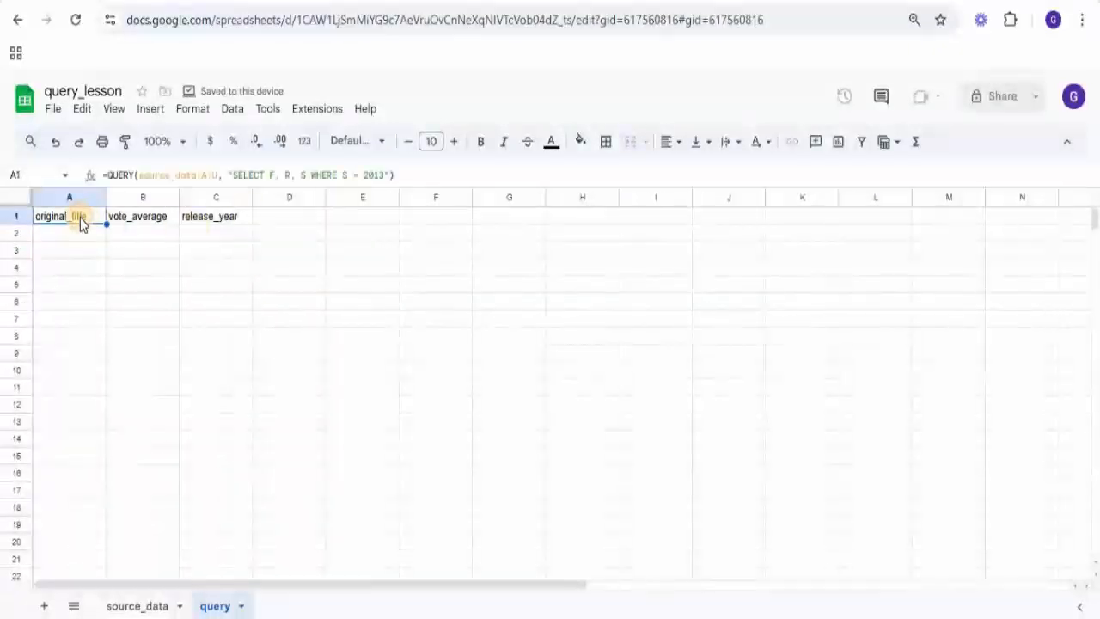
Step: Set the year in the A1 formula's WHERE condition to 2012 and enter the formula
{"action": "left_click", "coordinate": [382, 175]}
{"action": "left_click_drag", "start_coordinate": [384, 174], "coordinate": [376, 174]}
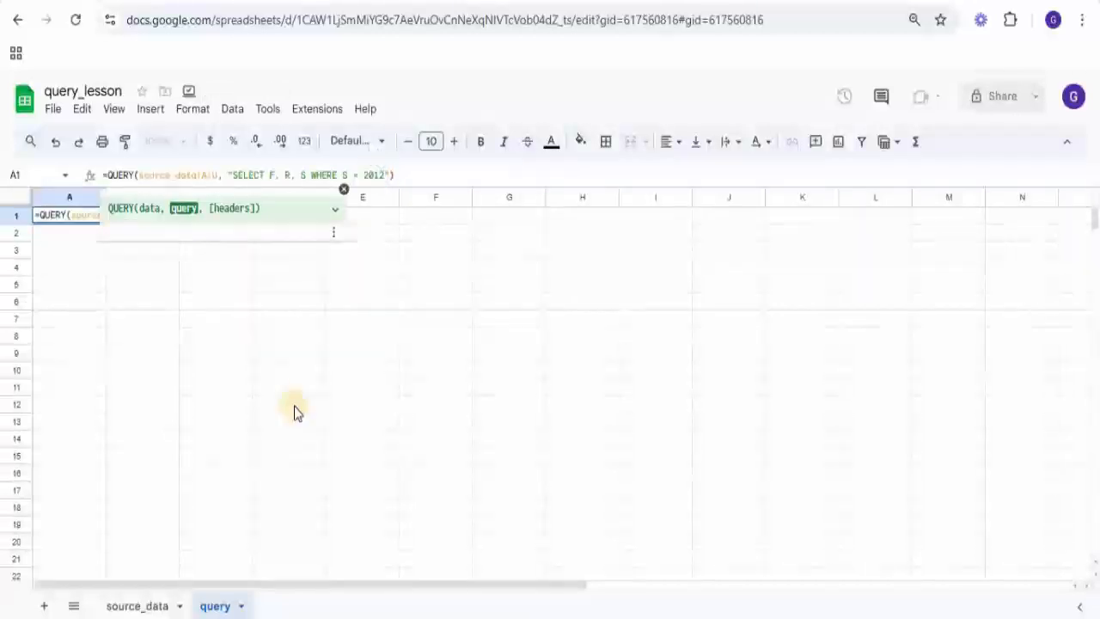
{"action": "type", "text": "2"}
{"action": "key", "text": "Return"}
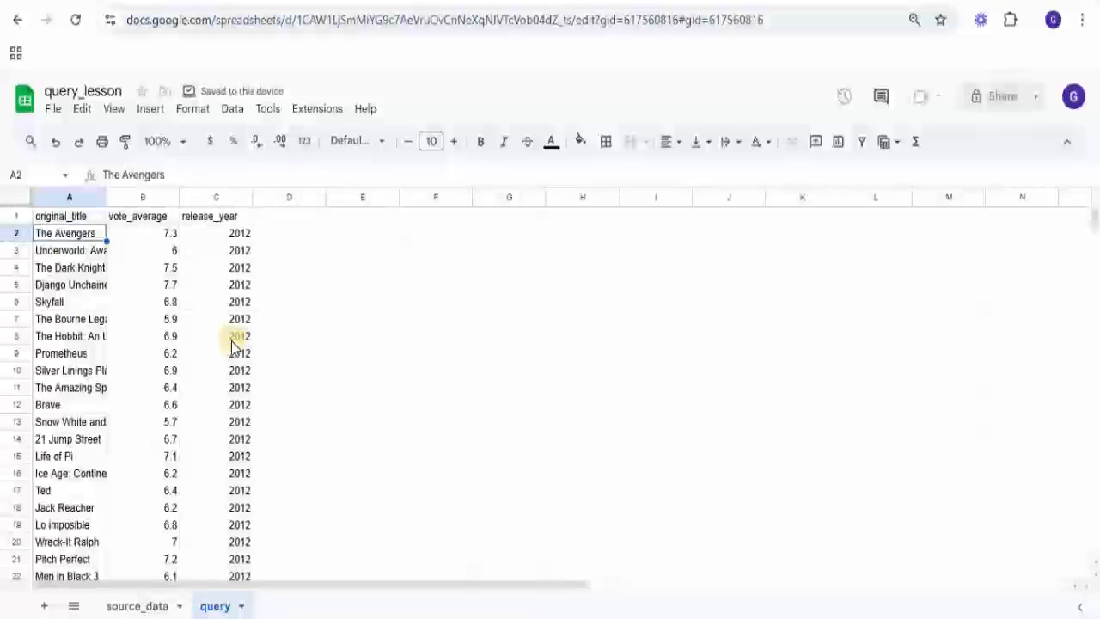
Step: Change the comparison operator in the A1 formula so the condition reads "WHERE S >= 2012", and enter it
{"action": "left_click", "coordinate": [74, 215]}
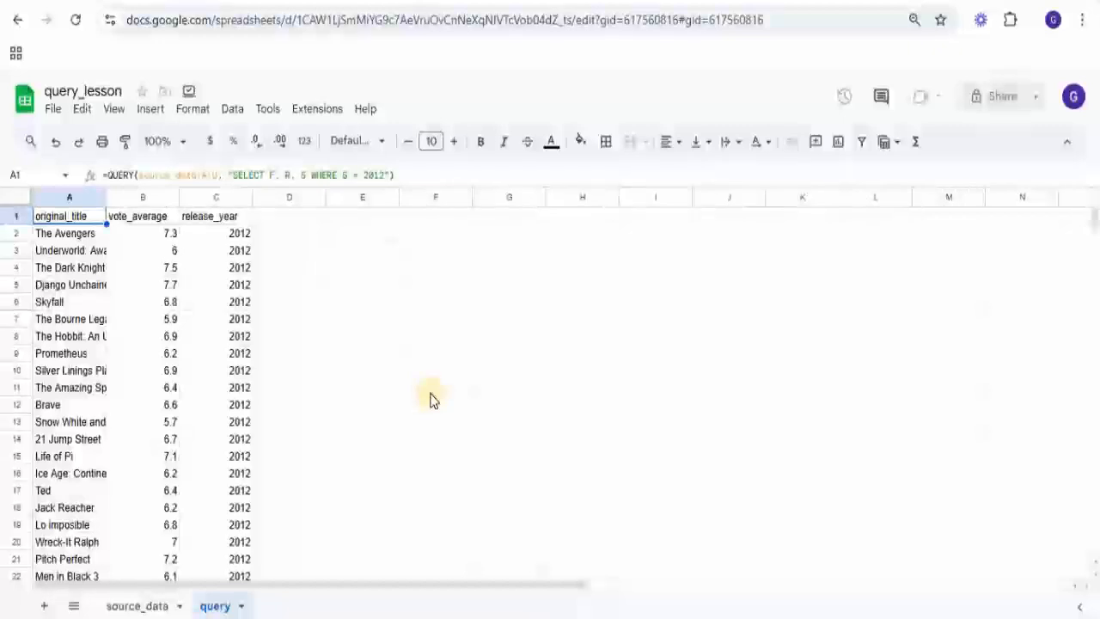
{"action": "left_click", "coordinate": [384, 174]}
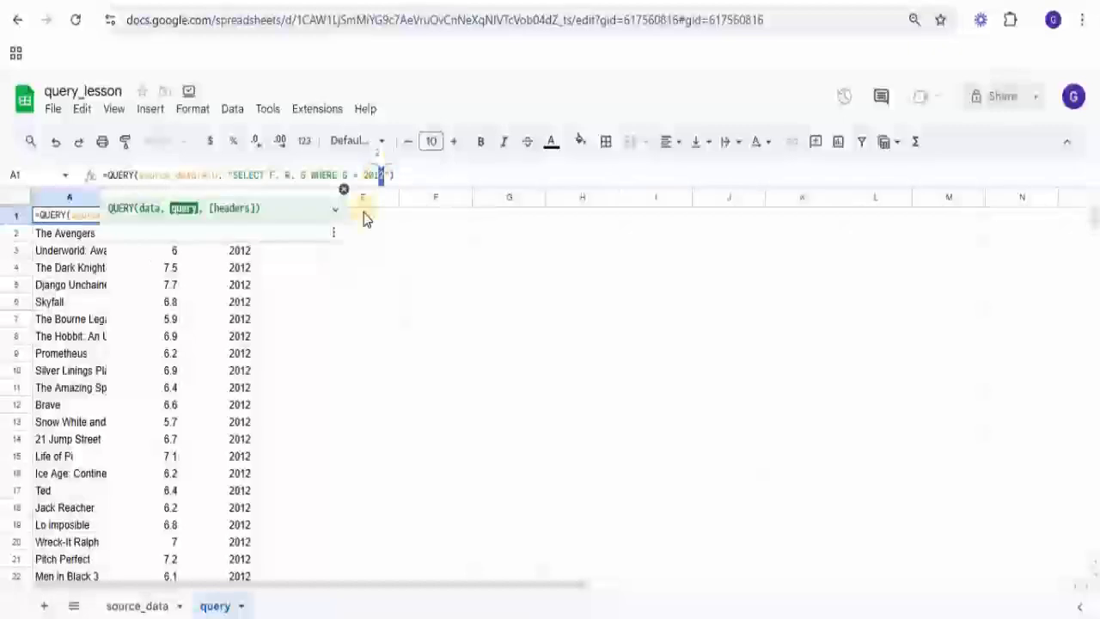
{"action": "left_click", "coordinate": [386, 307]}
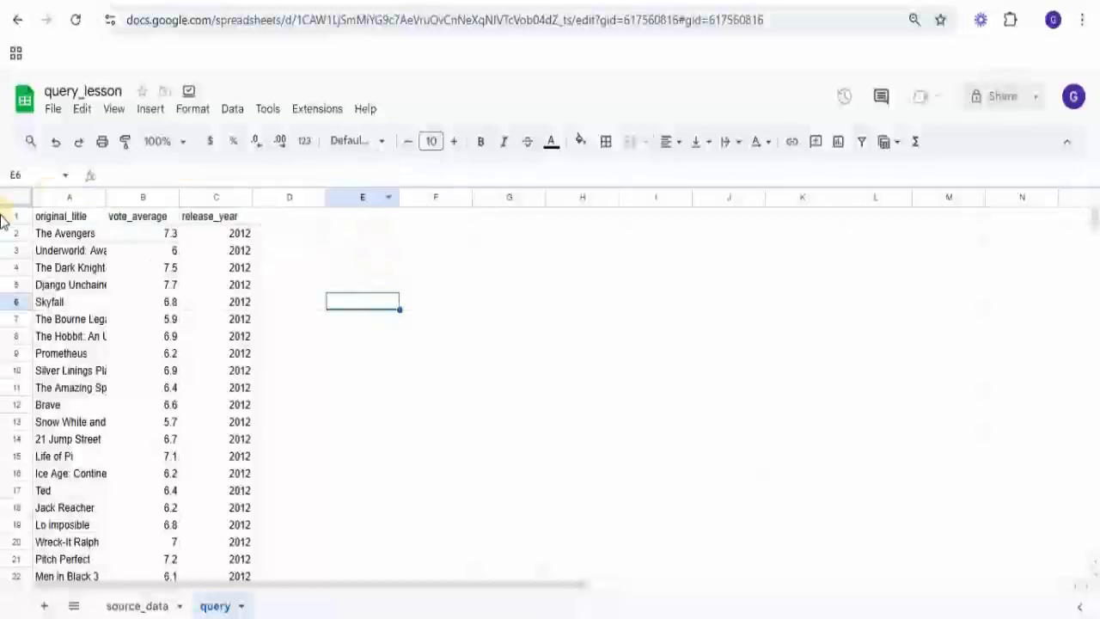
{"action": "left_click", "coordinate": [60, 222]}
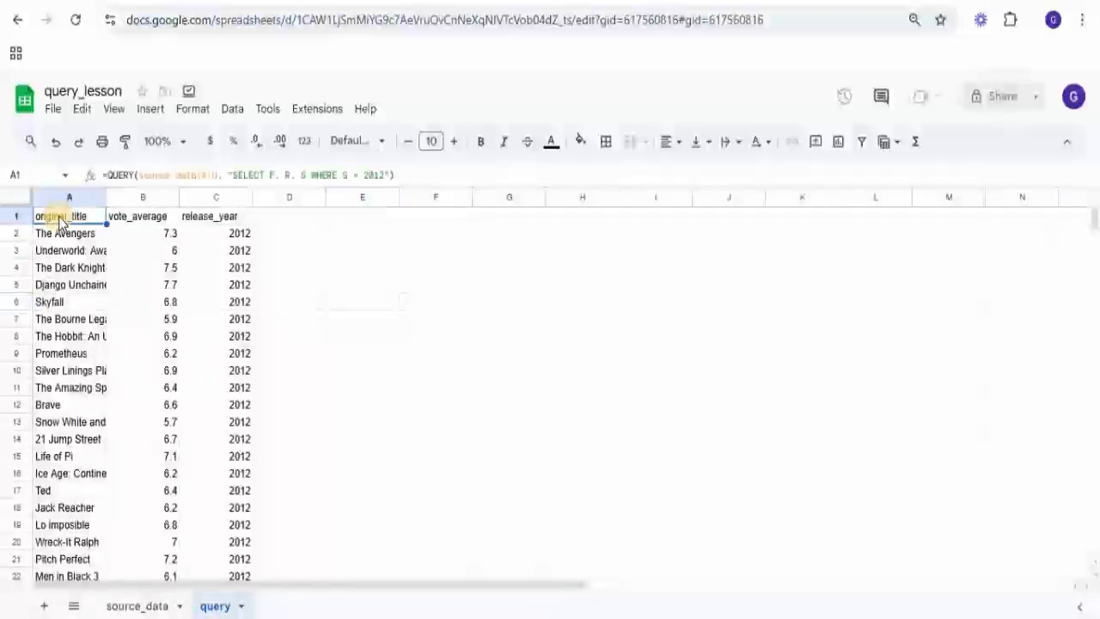
{"action": "double_click", "coordinate": [376, 173]}
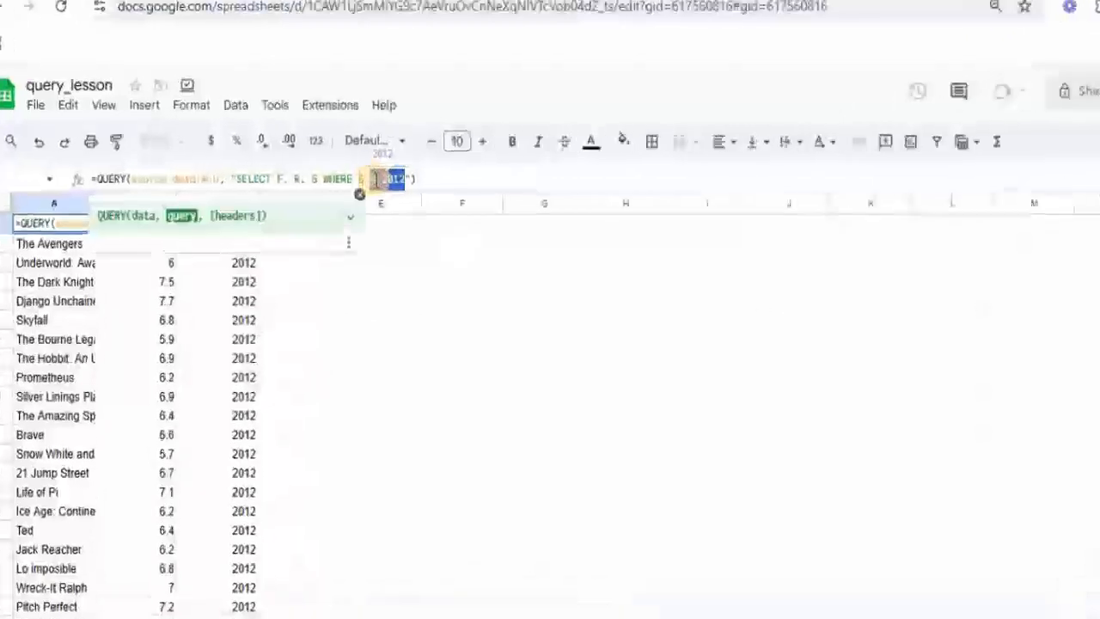
{"action": "left_click", "coordinate": [359, 173]}
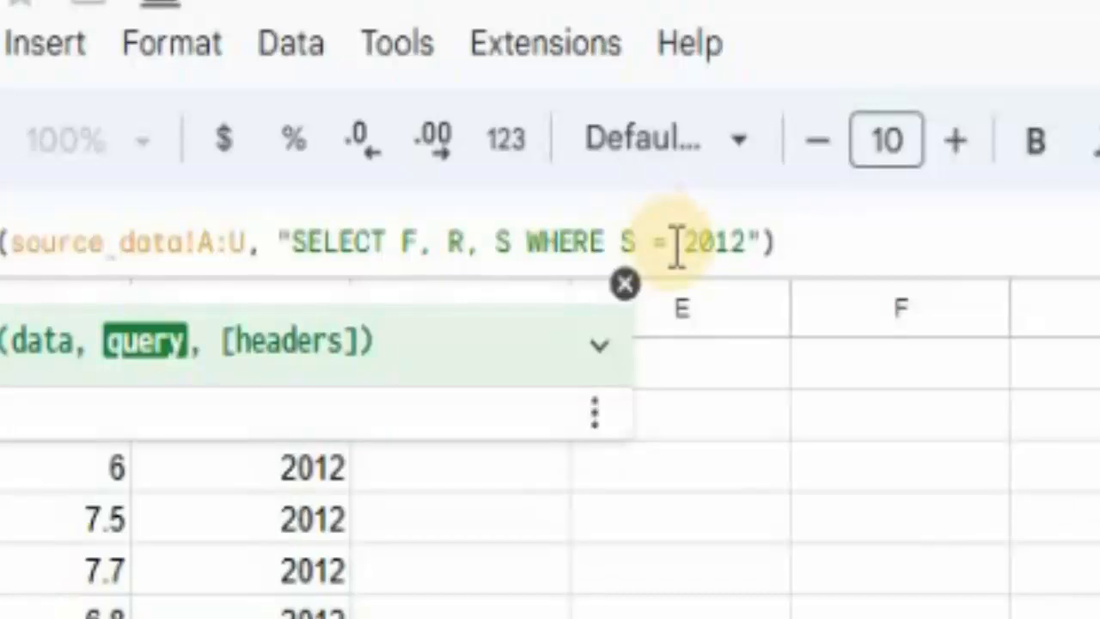
{"action": "key", "text": "BackSpace"}
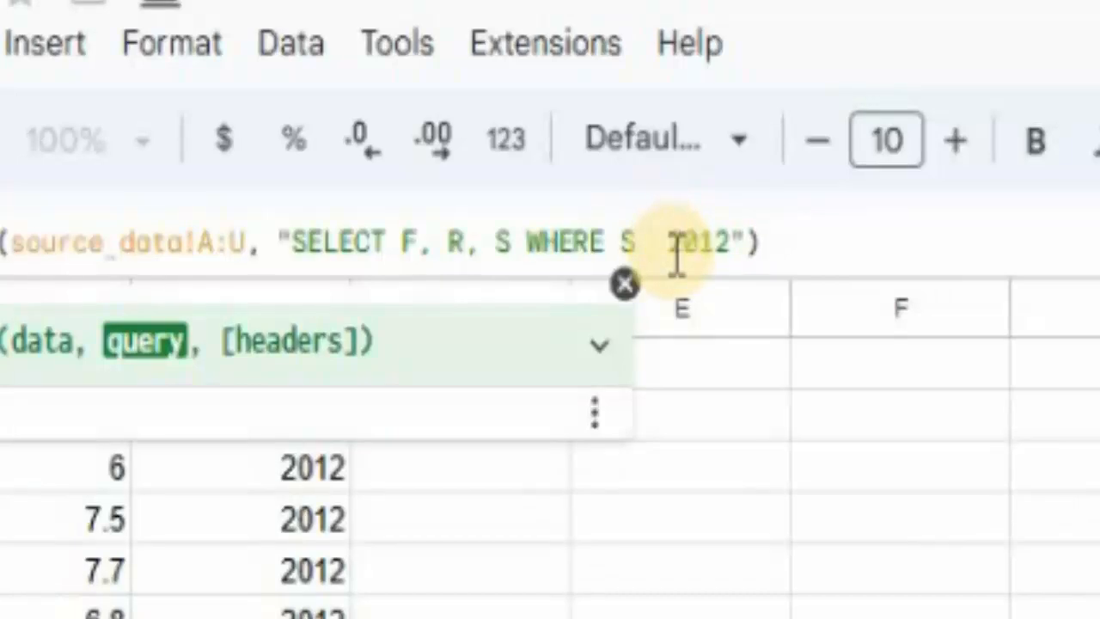
{"action": "type", "text": ">"}
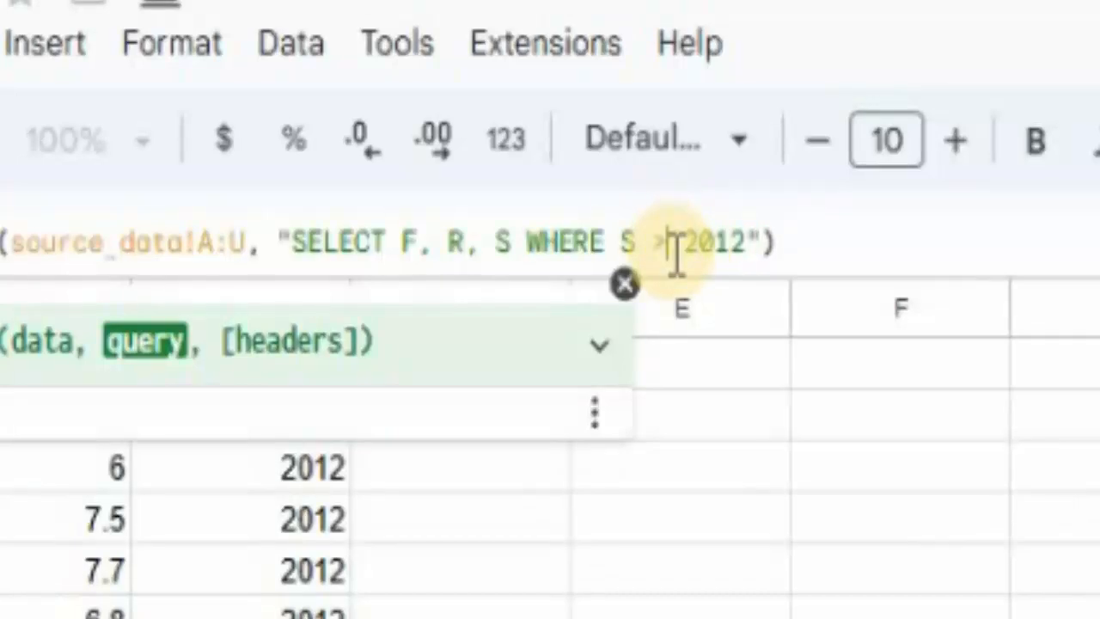
{"action": "type", "text": "="}
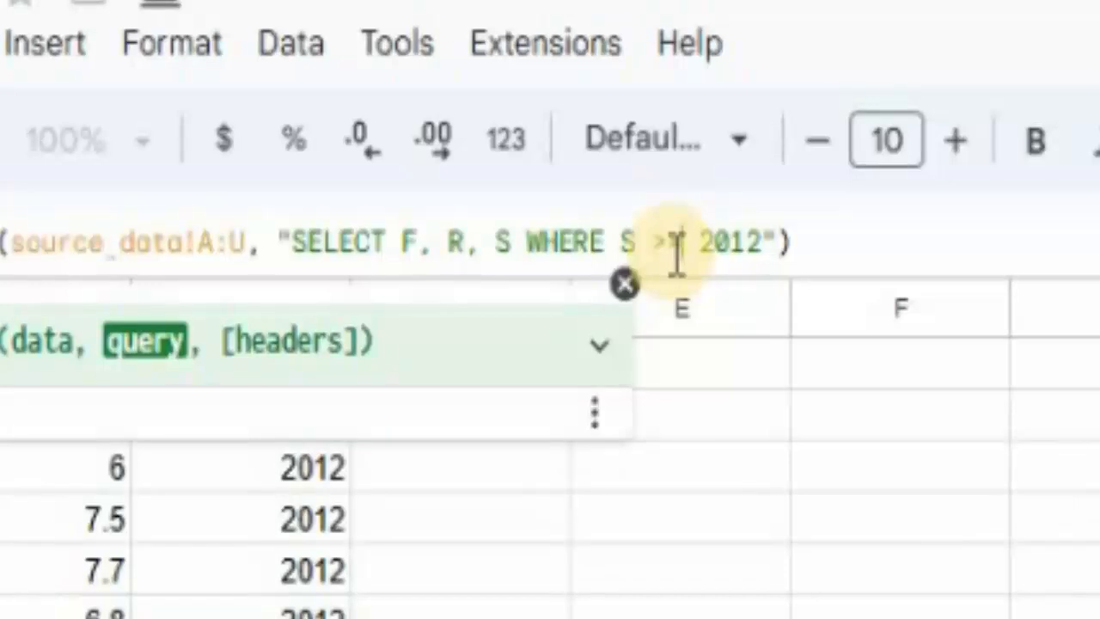
{"action": "key", "text": "Return"}
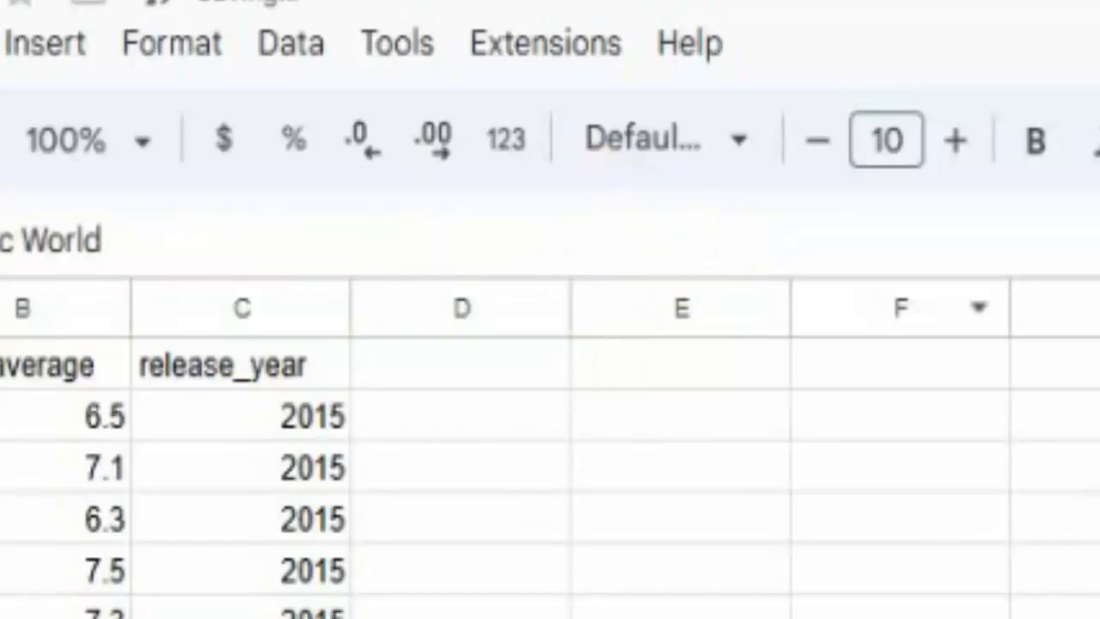
Step: Examine the A1 formula and look through the release_year values of the movie rows it returns
{"action": "left_click", "coordinate": [0, 365]}
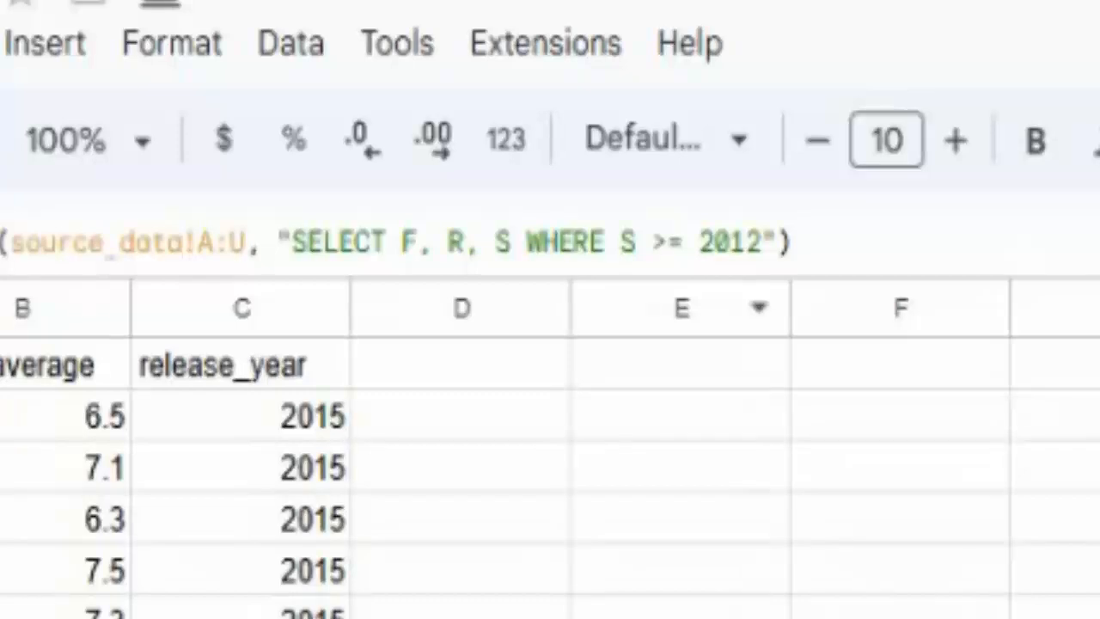
{"action": "scroll", "coordinate": [550, 473], "scroll_direction": "down", "scroll_amount": 20}
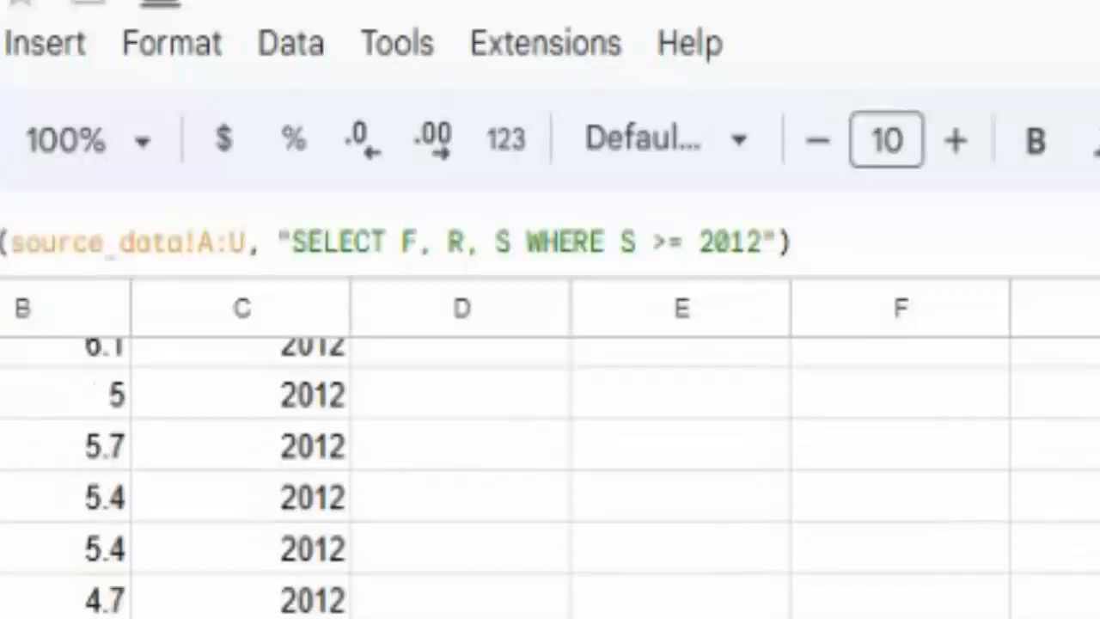
{"action": "scroll", "coordinate": [550, 473], "scroll_direction": "up", "scroll_amount": 20}
{"action": "scroll", "coordinate": [550, 472], "scroll_direction": "down", "scroll_amount": 20}
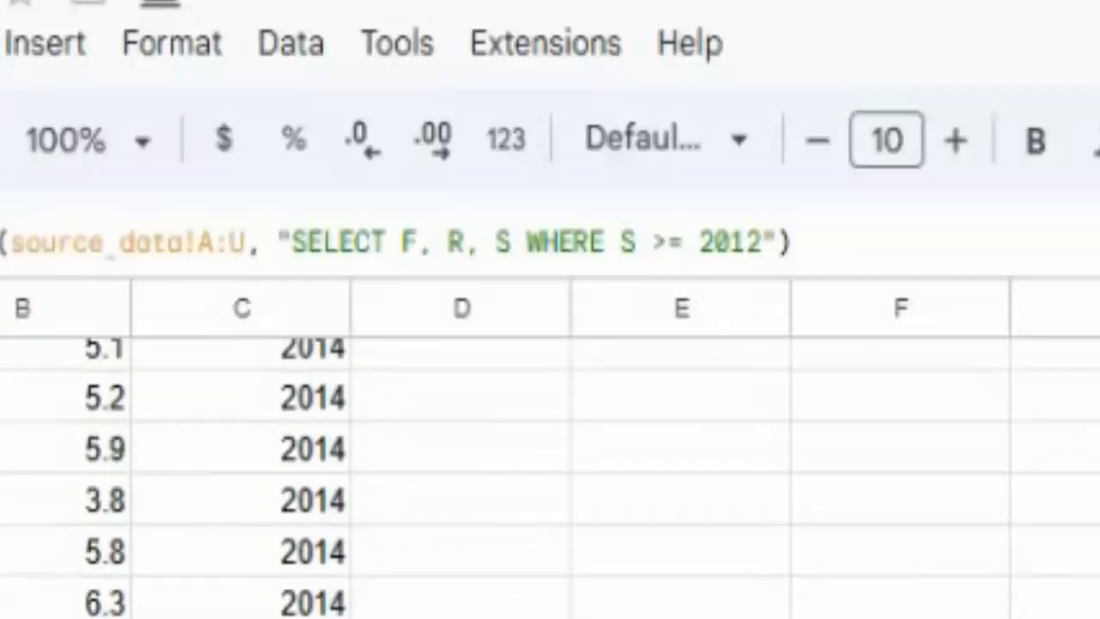
{"action": "scroll", "coordinate": [550, 473], "scroll_direction": "down", "scroll_amount": 10}
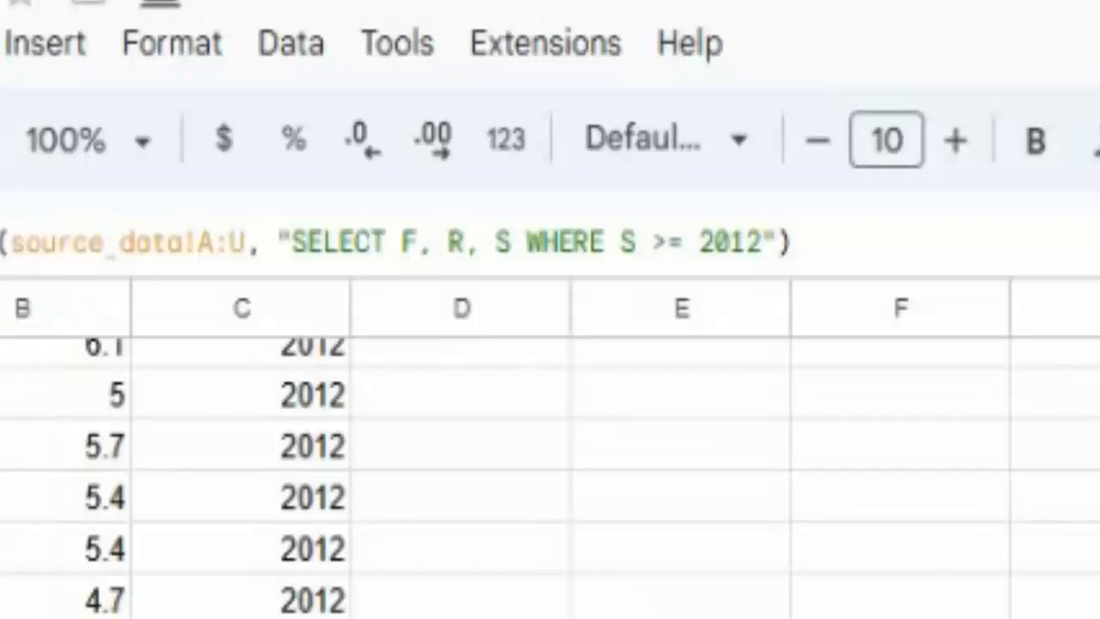
{"action": "scroll", "coordinate": [550, 473], "scroll_direction": "down", "scroll_amount": 3}
{"action": "scroll", "coordinate": [550, 472], "scroll_direction": "up", "scroll_amount": 15}
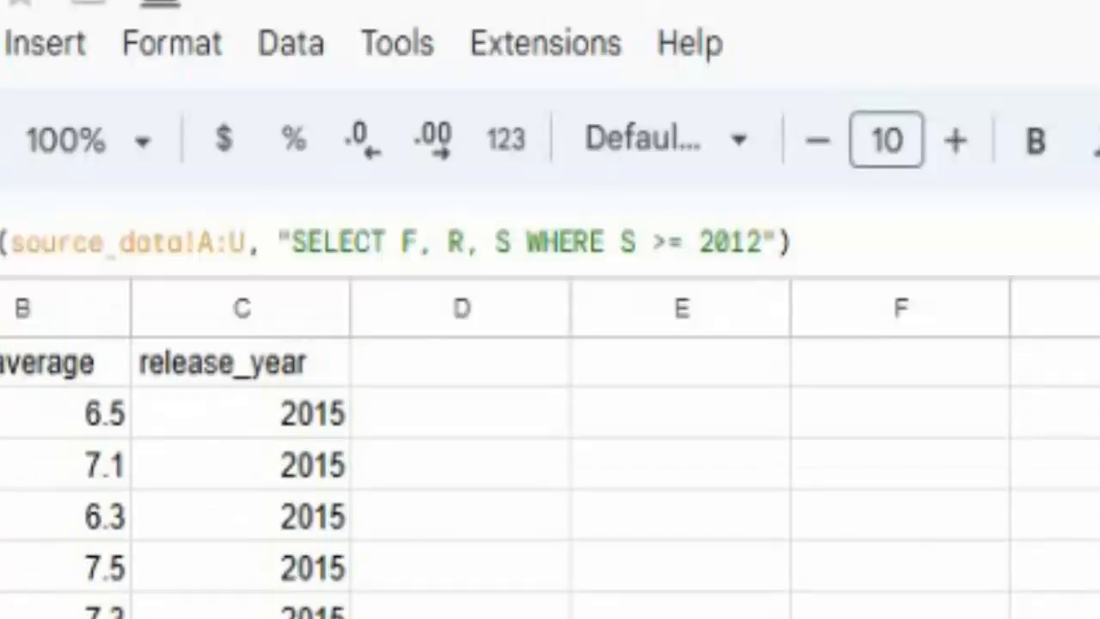
Step: Change the condition in the A1 QUERY formula to "WHERE S >= 2011 AND S <= 2014" and enter it
{"action": "left_click", "coordinate": [752, 232]}
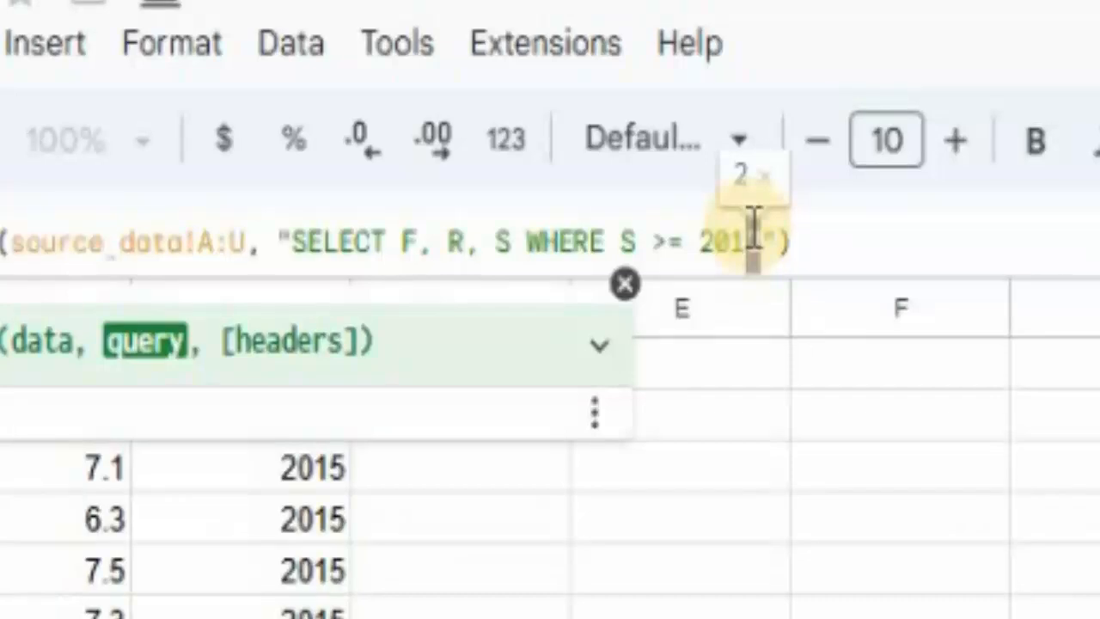
{"action": "key", "text": "BackSpace"}
{"action": "type", "text": "1"}
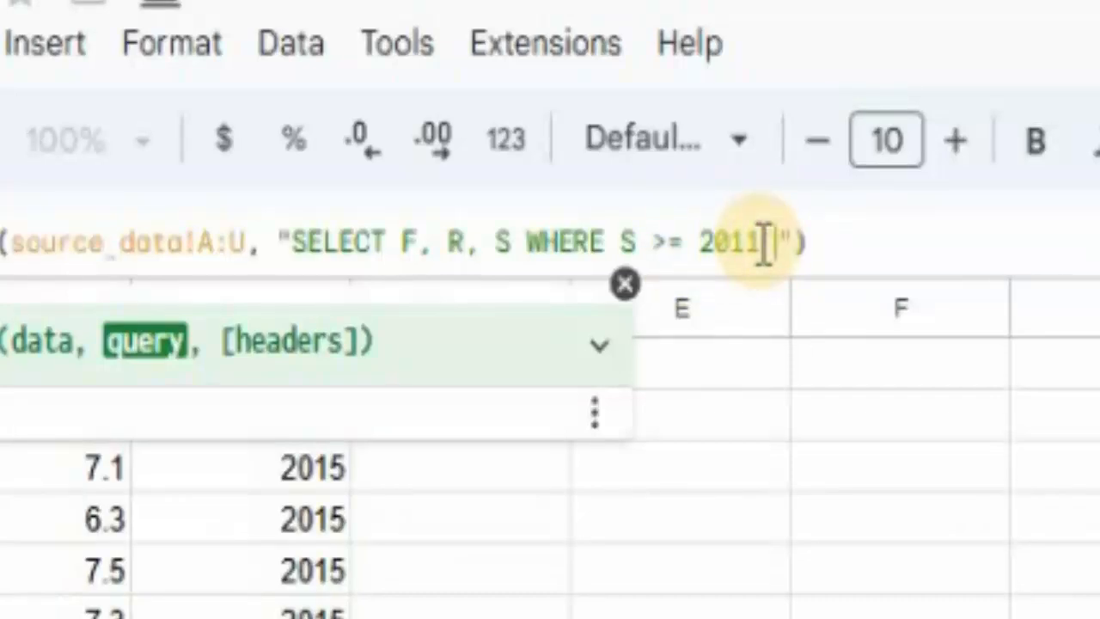
{"action": "type", "text": " AND "}
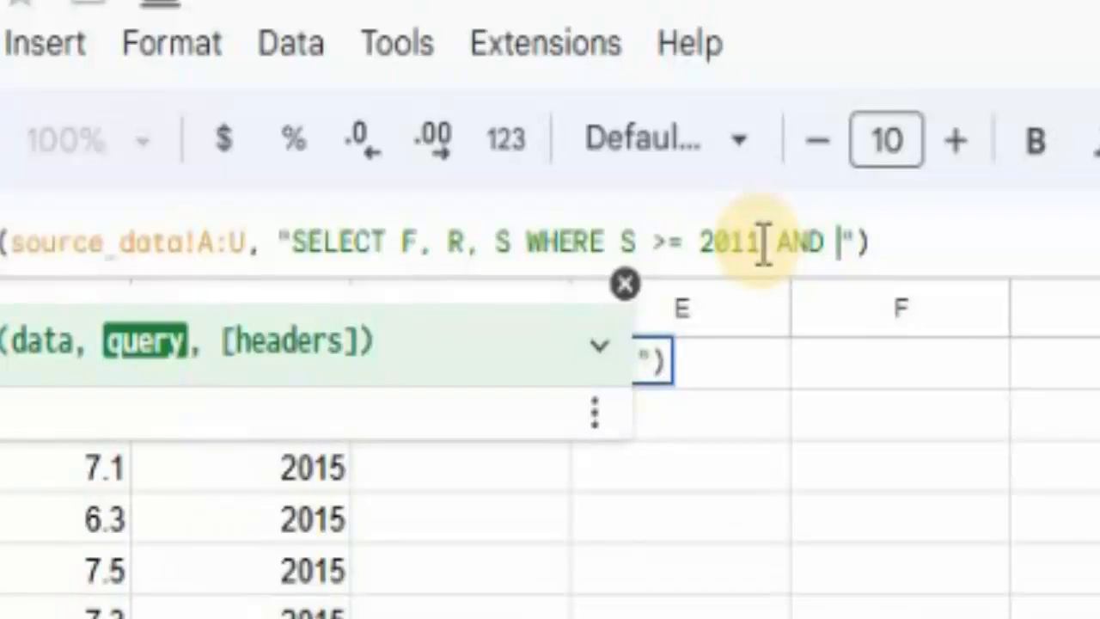
{"action": "type", "text": "s"}
{"action": "key", "text": "BackSpace"}
{"action": "type", "text": "S "}
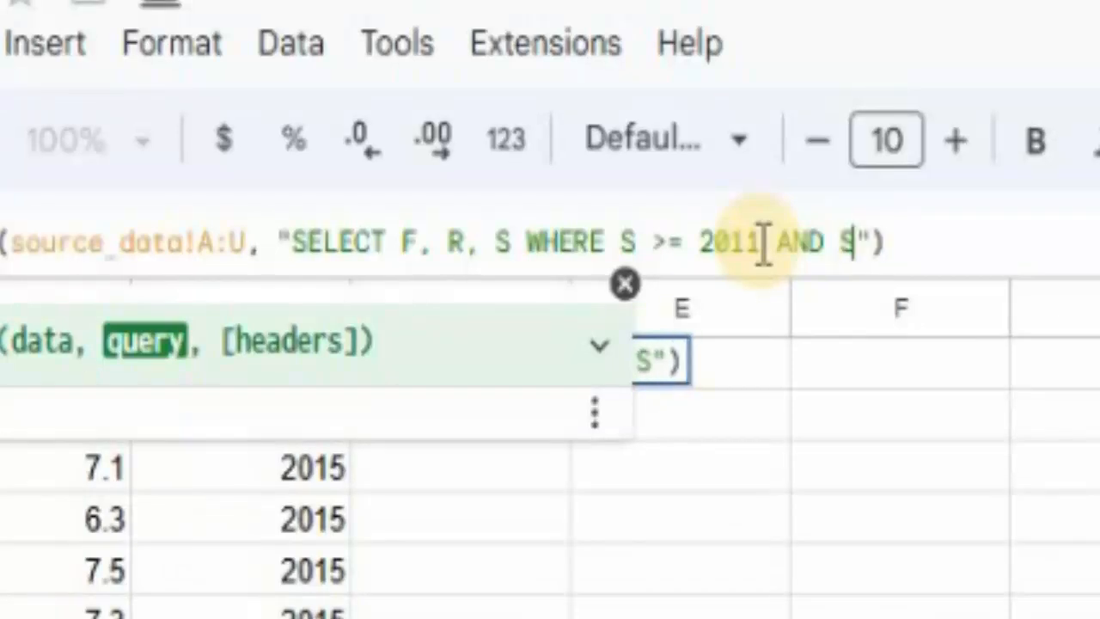
{"action": "type", "text": "<"}
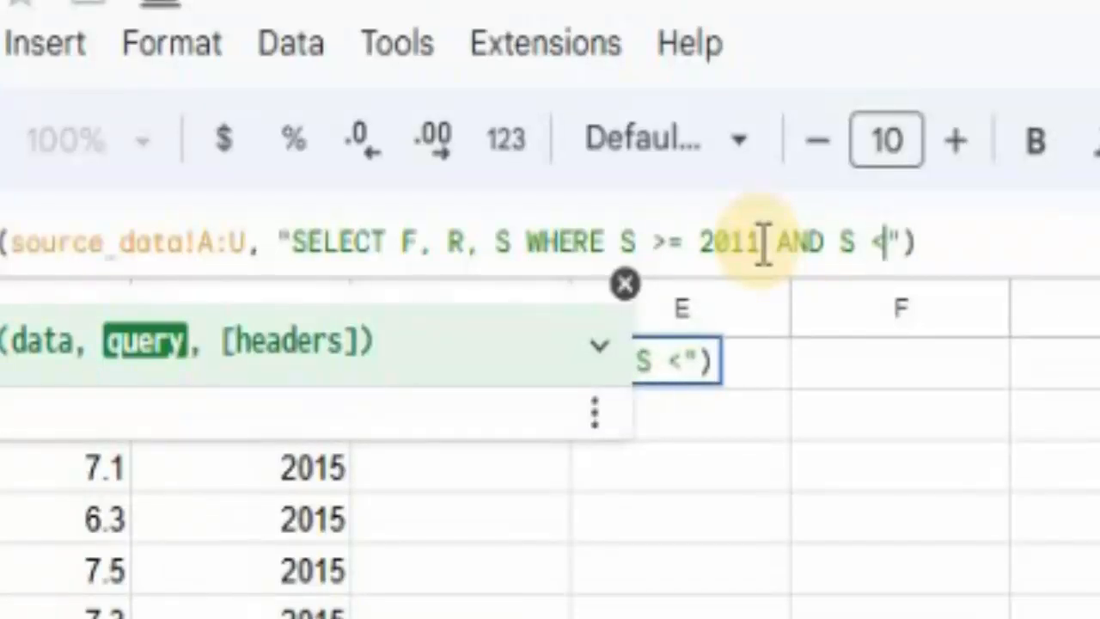
{"action": "type", "text": "= "}
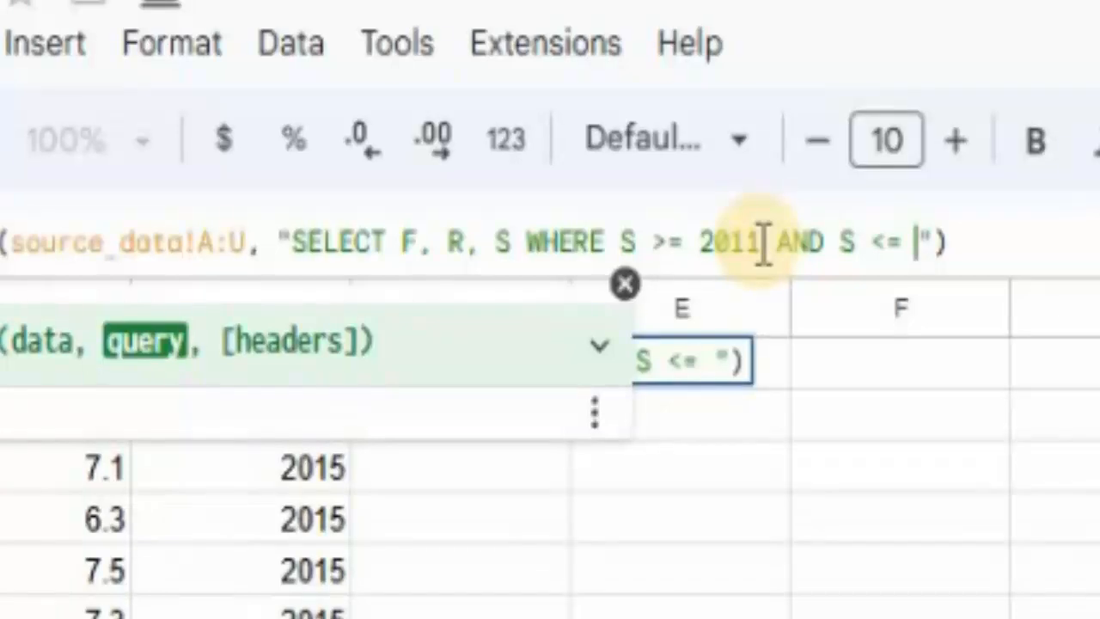
{"action": "type", "text": "2014"}
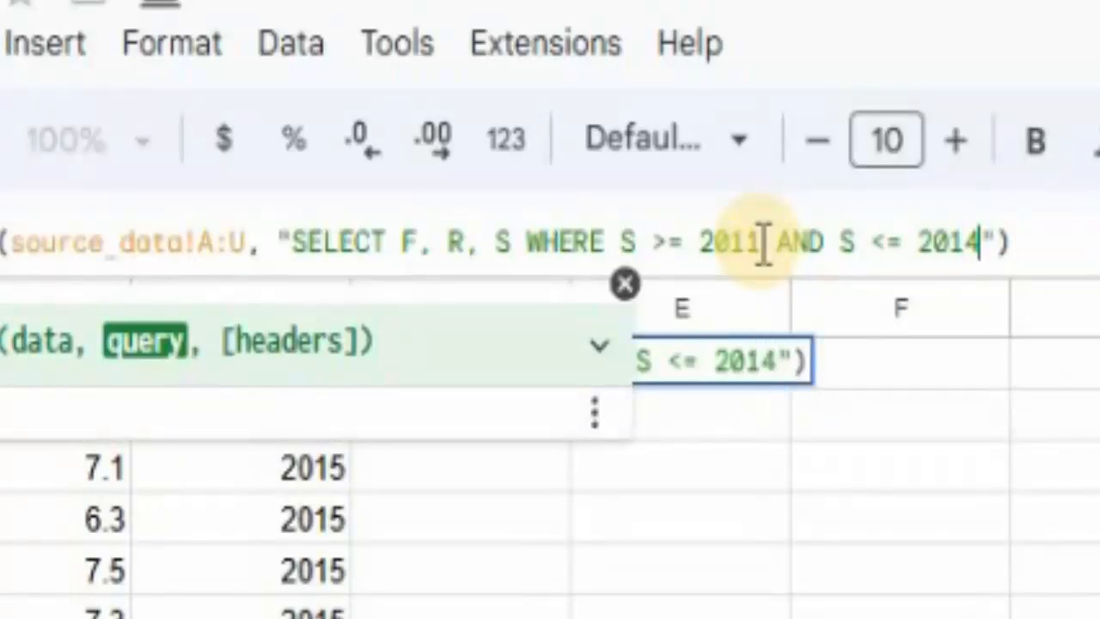
{"action": "key", "text": "Return"}
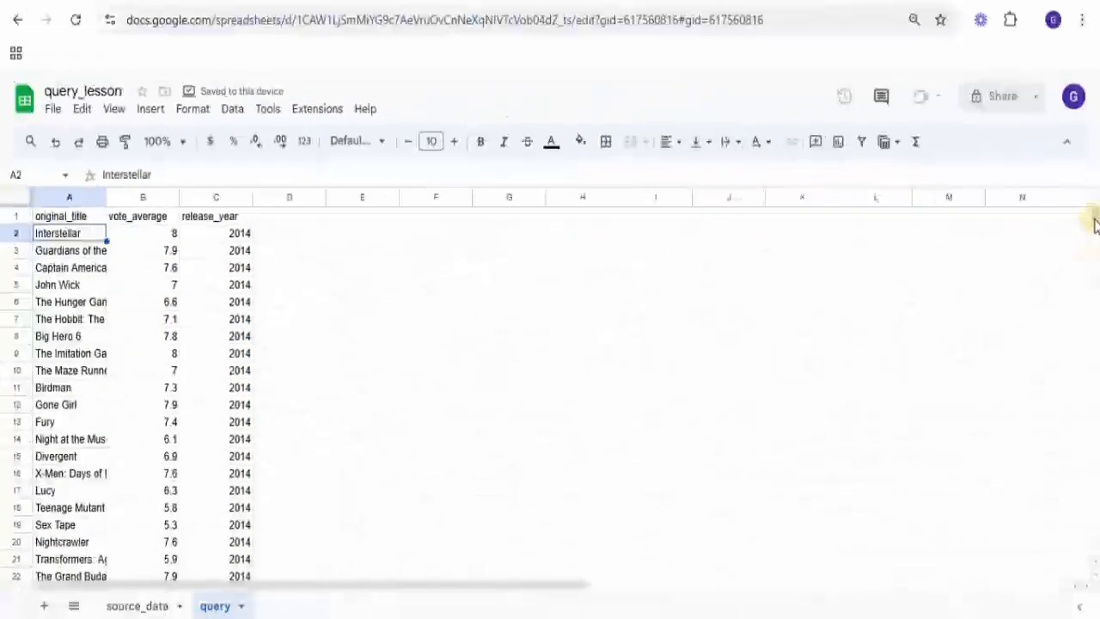
Step: Look over the movie rows filtered by the year range and review the formula in A1
{"action": "left_click_drag", "start_coordinate": [1094, 223], "coordinate": [1073, 309]}
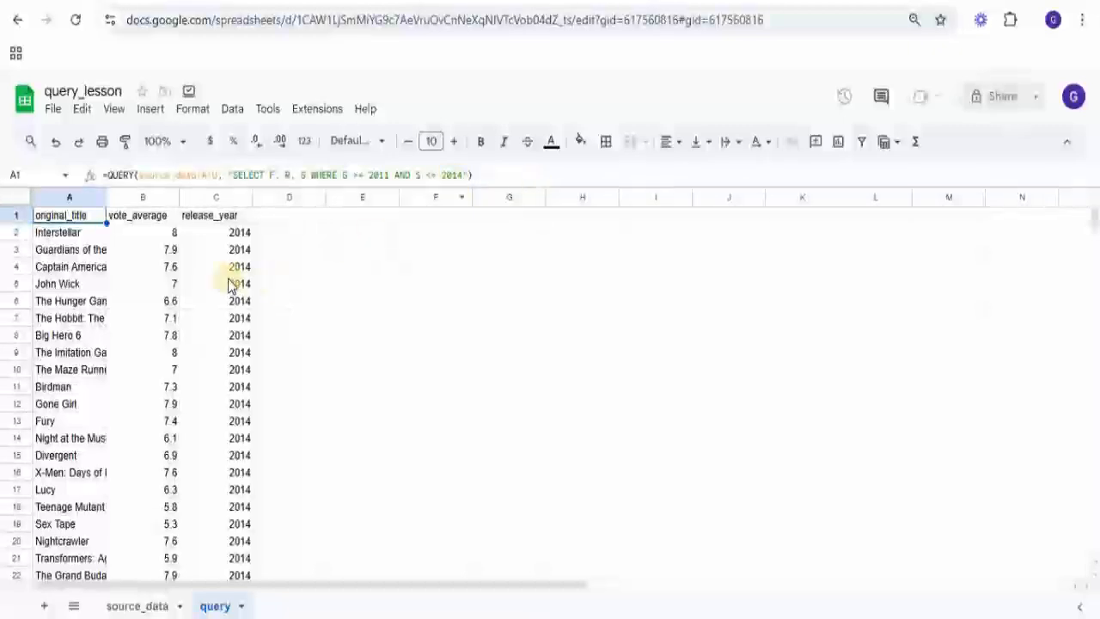
{"action": "left_click", "coordinate": [475, 278]}
{"action": "left_click", "coordinate": [65, 219]}
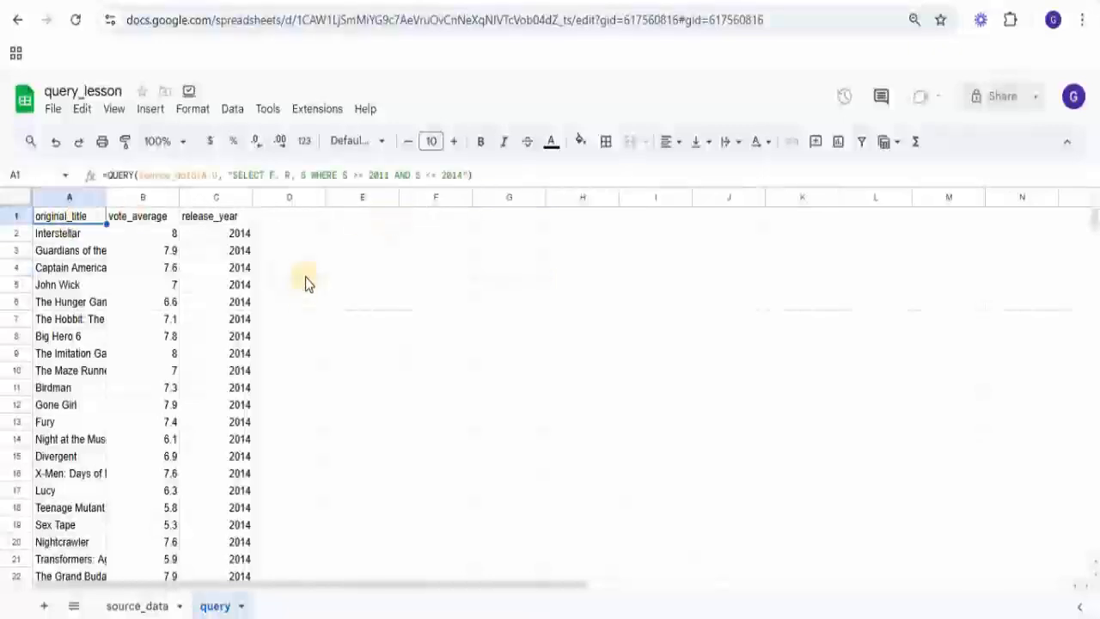
{"action": "left_click", "coordinate": [466, 175]}
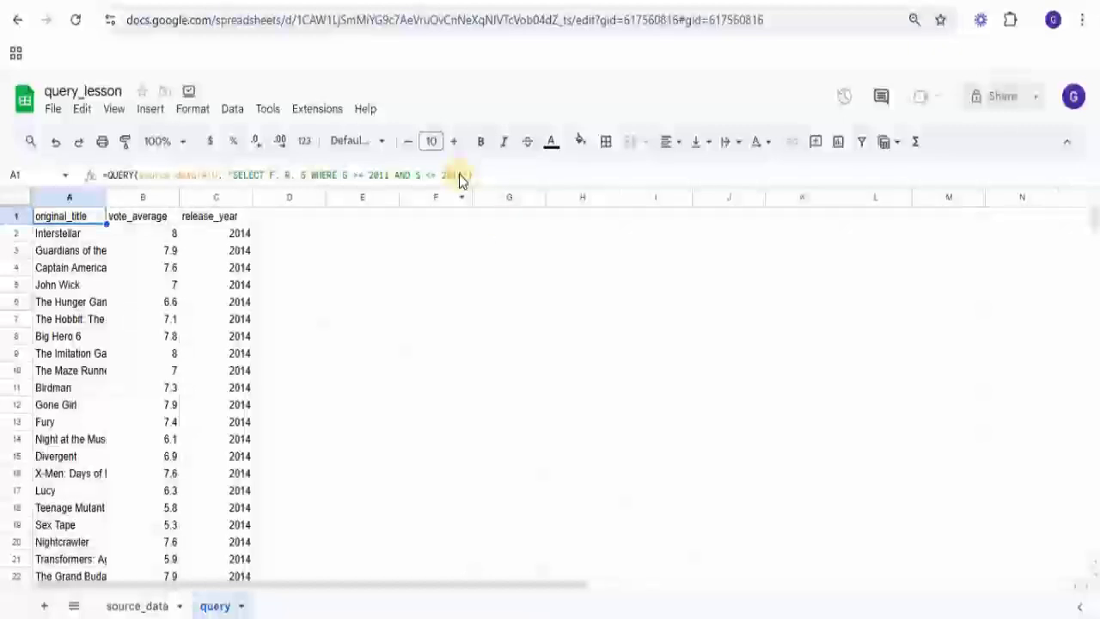
Step: Start a formula with the QUERY function in column G, beside the movie results
{"action": "left_click", "coordinate": [505, 225]}
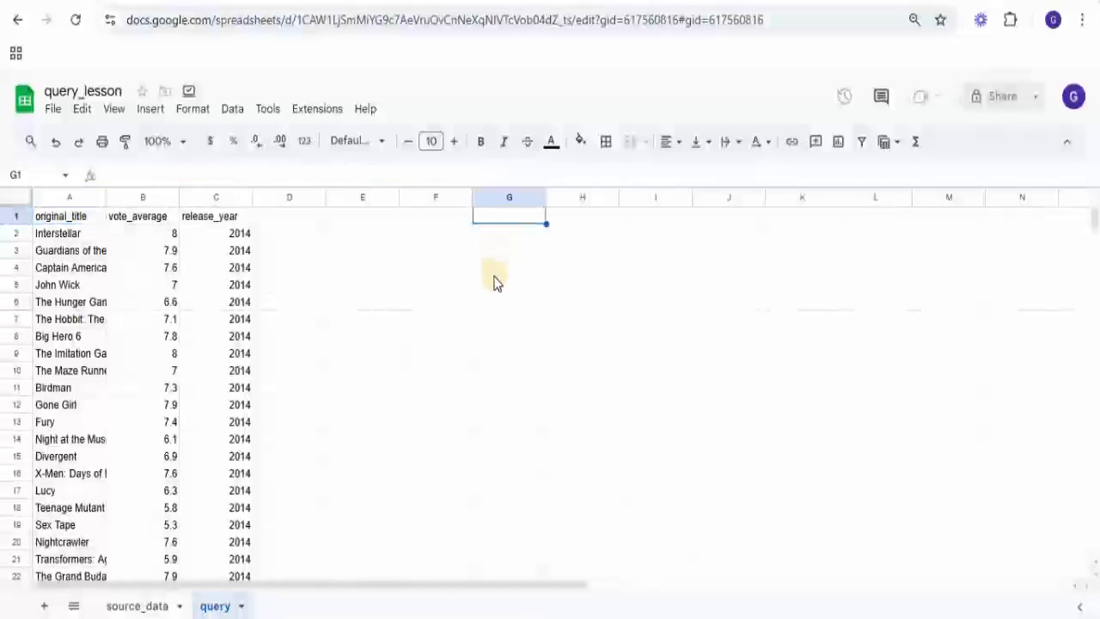
{"action": "type", "text": "=quer"}
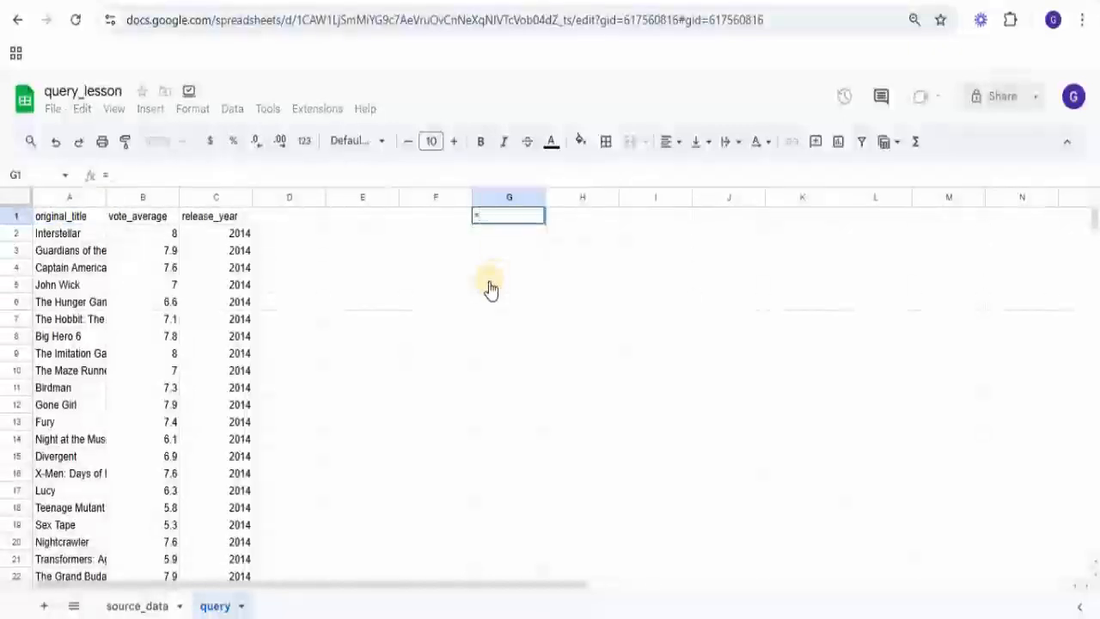
{"action": "key", "text": "BackSpace"}
{"action": "key", "text": "BackSpace"}
{"action": "key", "text": "BackSpace"}
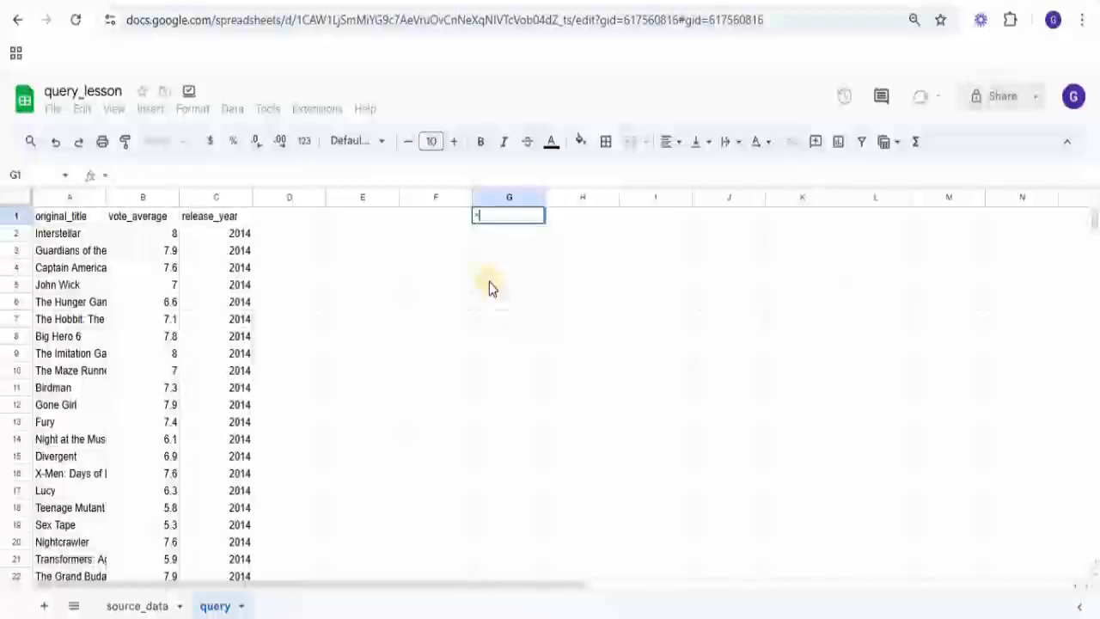
{"action": "type", "text": "A"}
{"action": "key", "text": "BackSpace"}
{"action": "type", "text": "Q"}
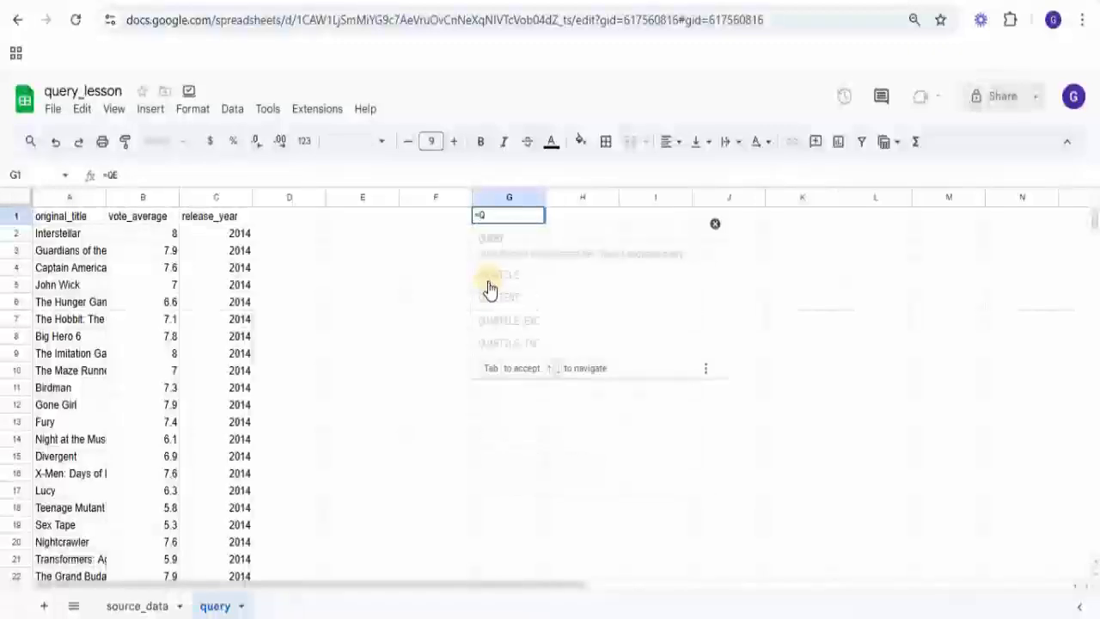
{"action": "type", "text": "UERY"}
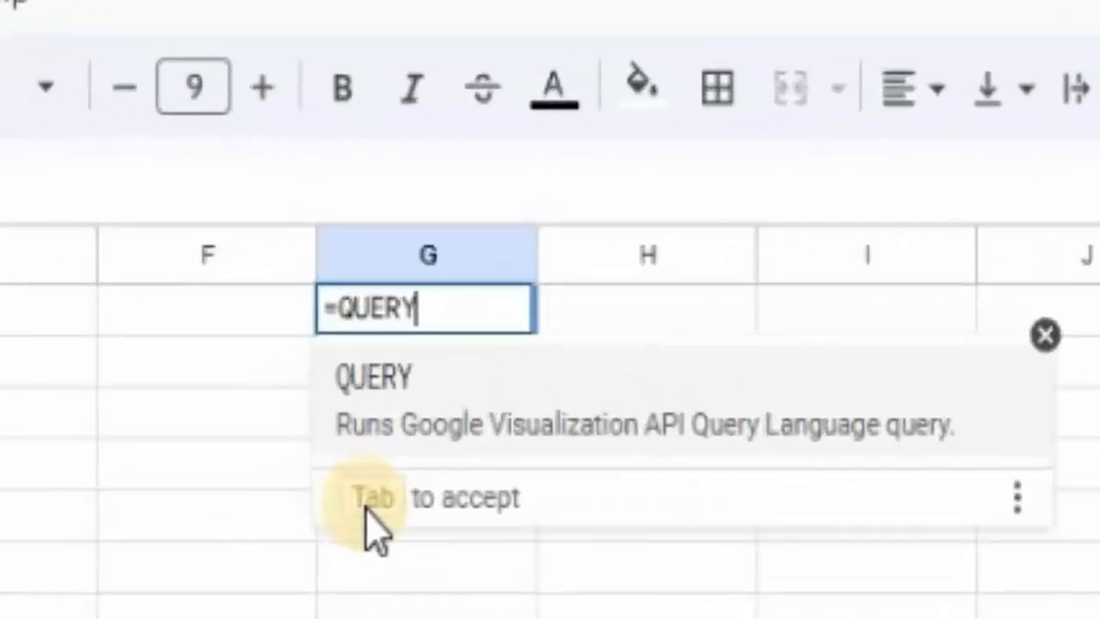
Step: Give the QUERY formula in G2 the data range source_data!A:U as its first argument
{"action": "type", "text": "("}
{"action": "type", "text": "da"}
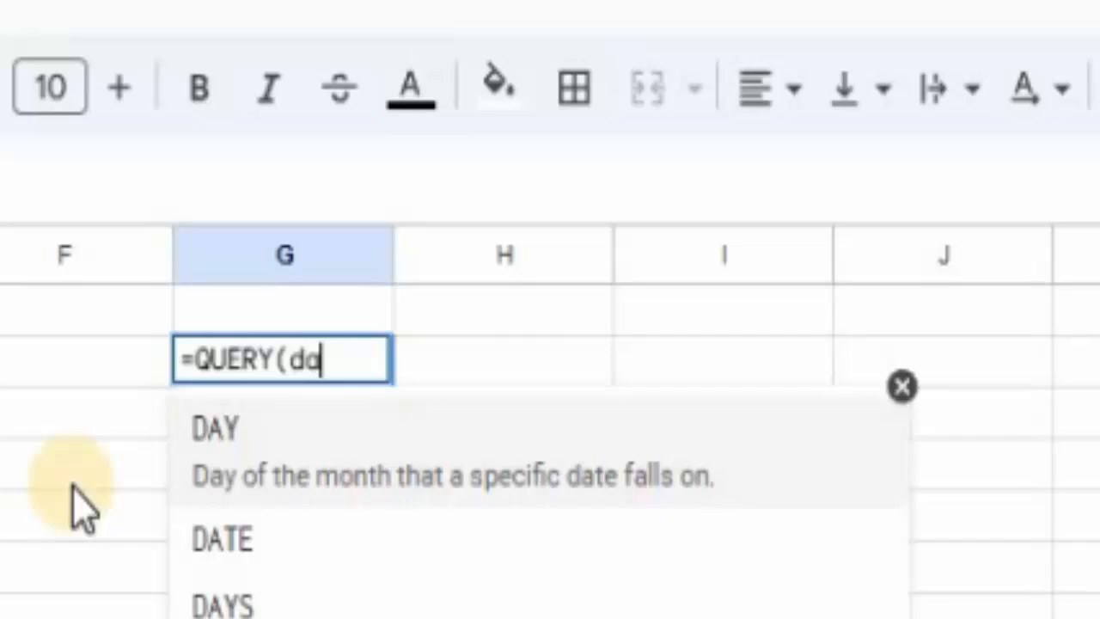
{"action": "key", "text": "BackSpace"}
{"action": "key", "text": "BackSpace"}
{"action": "type", "text": "source_data"}
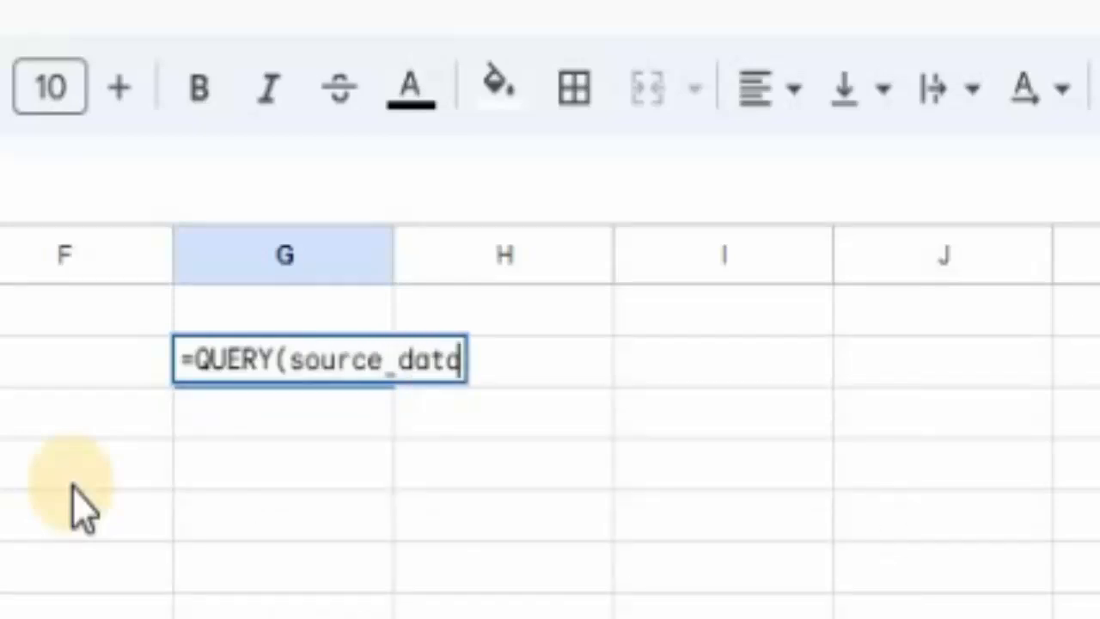
{"action": "type", "text": "!"}
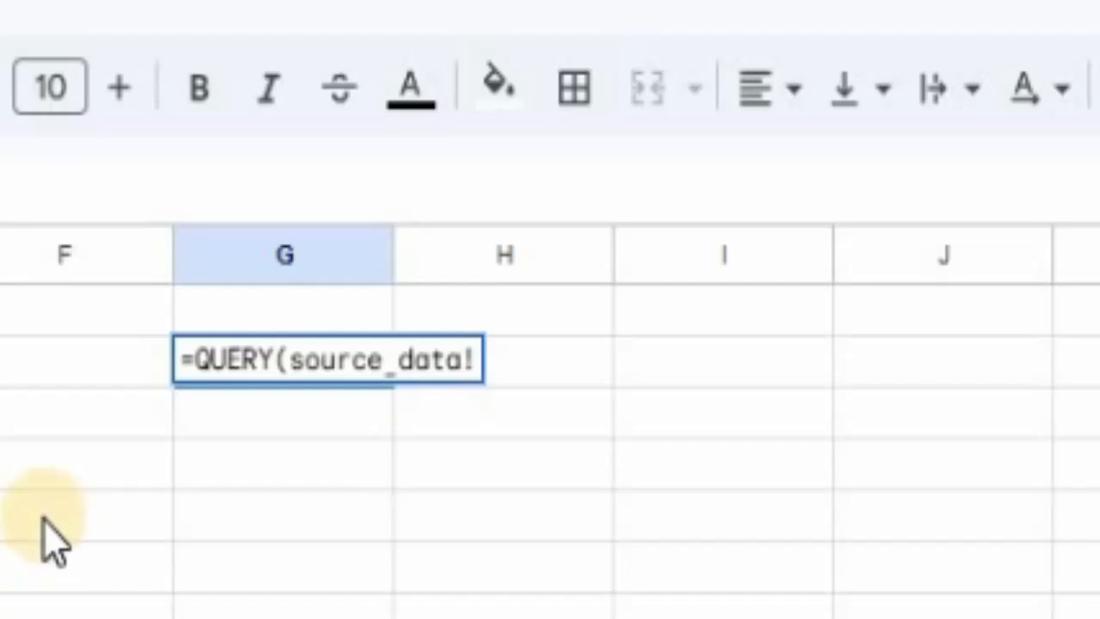
{"action": "type", "text": "A:U, "}
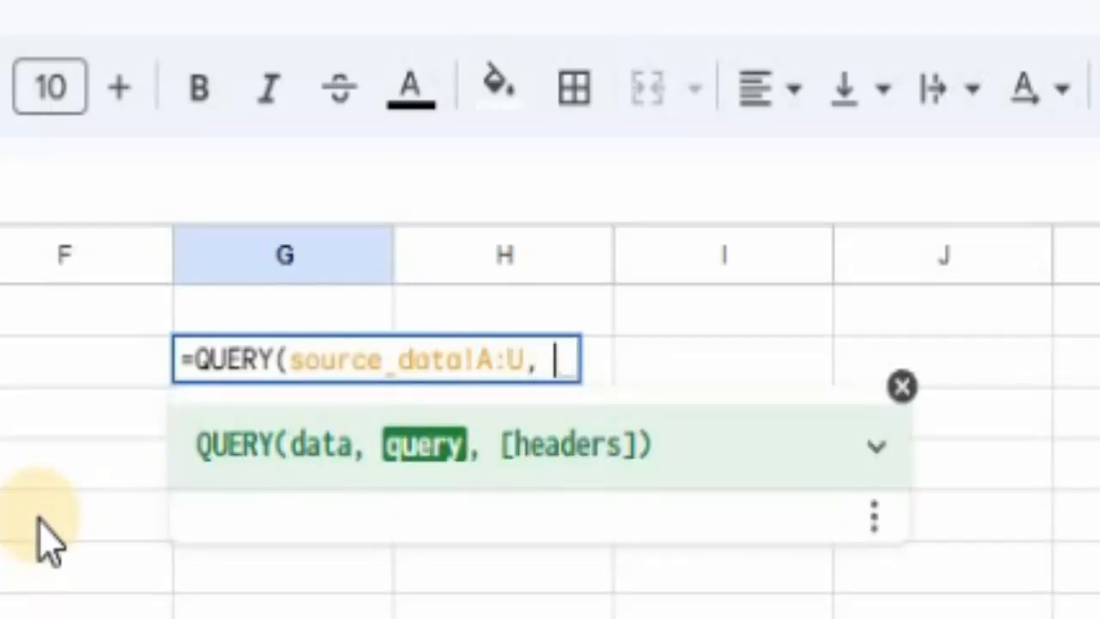
Step: Begin the query string of the G2 formula with "SELECT COUNT(S)"
{"action": "type", "text": "\""}
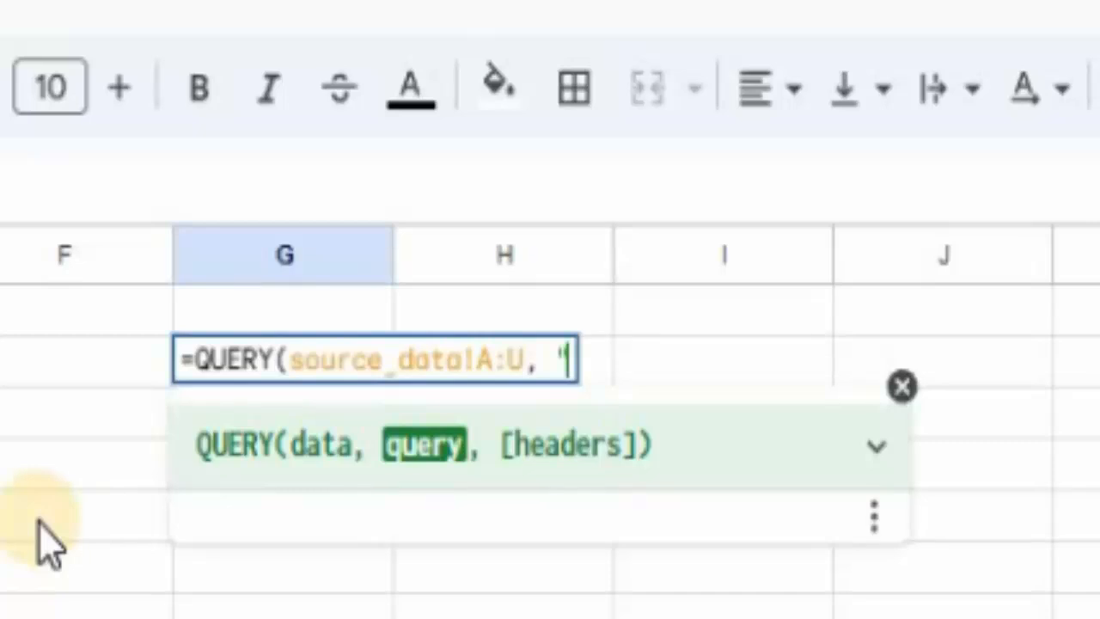
{"action": "type", "text": "SELECT COUNT"}
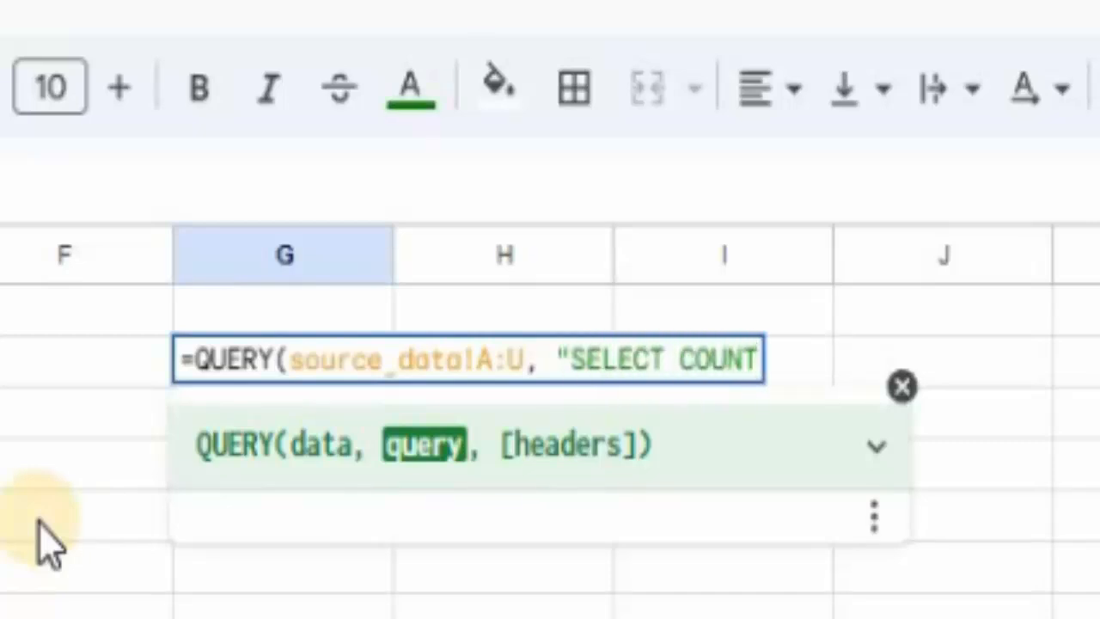
{"action": "type", "text": "("}
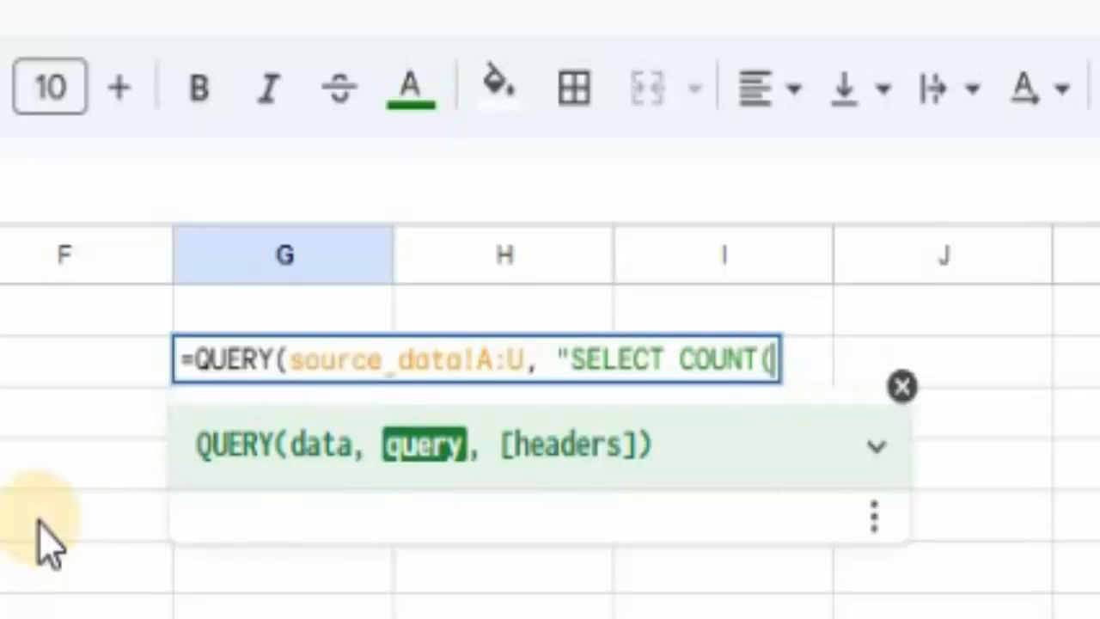
{"action": "type", "text": "s)"}
{"action": "key", "text": "BackSpace"}
{"action": "key", "text": "BackSpace"}
{"action": "type", "text": "S)"}
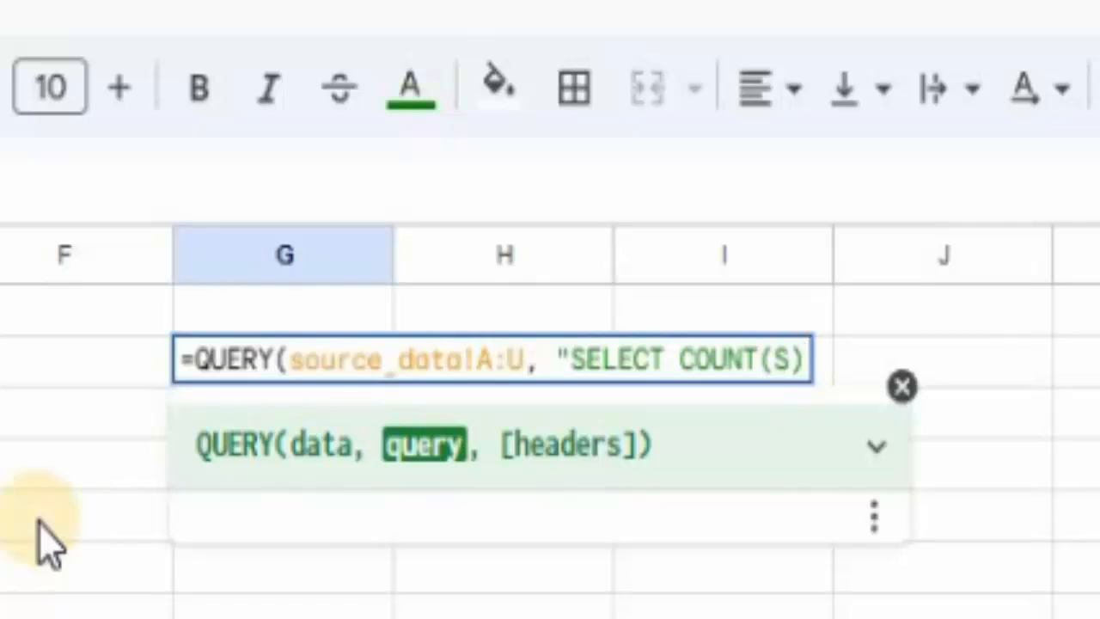
Step: Complete the G2 query string with "WHERE S = 2011", enter the formula and select G2 again
{"action": "type", "text": " WHERE S "}
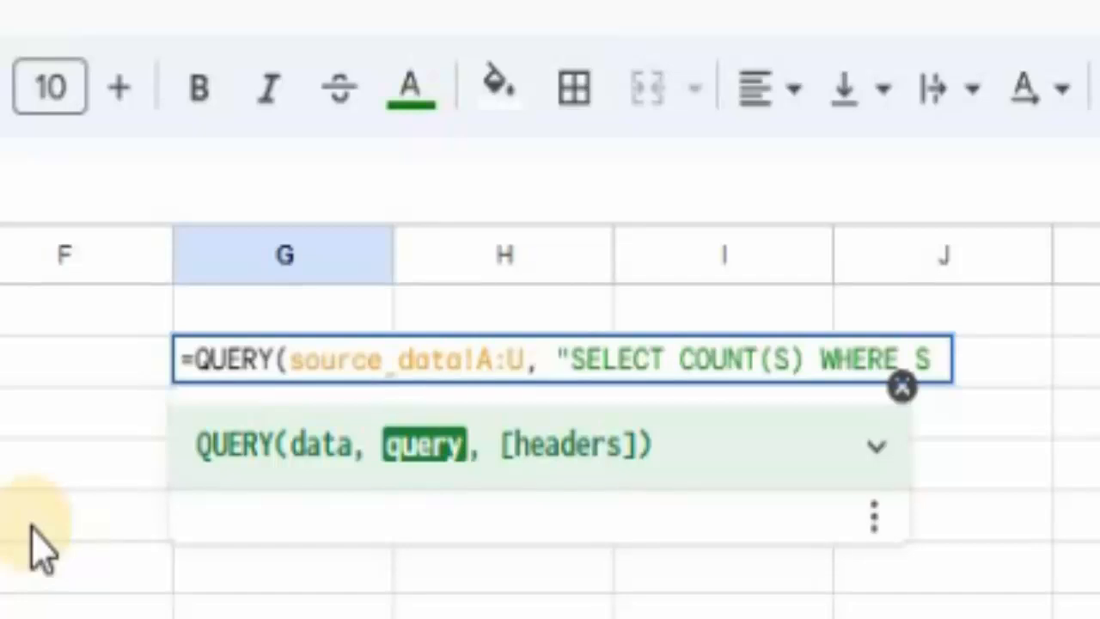
{"action": "type", "text": "= "}
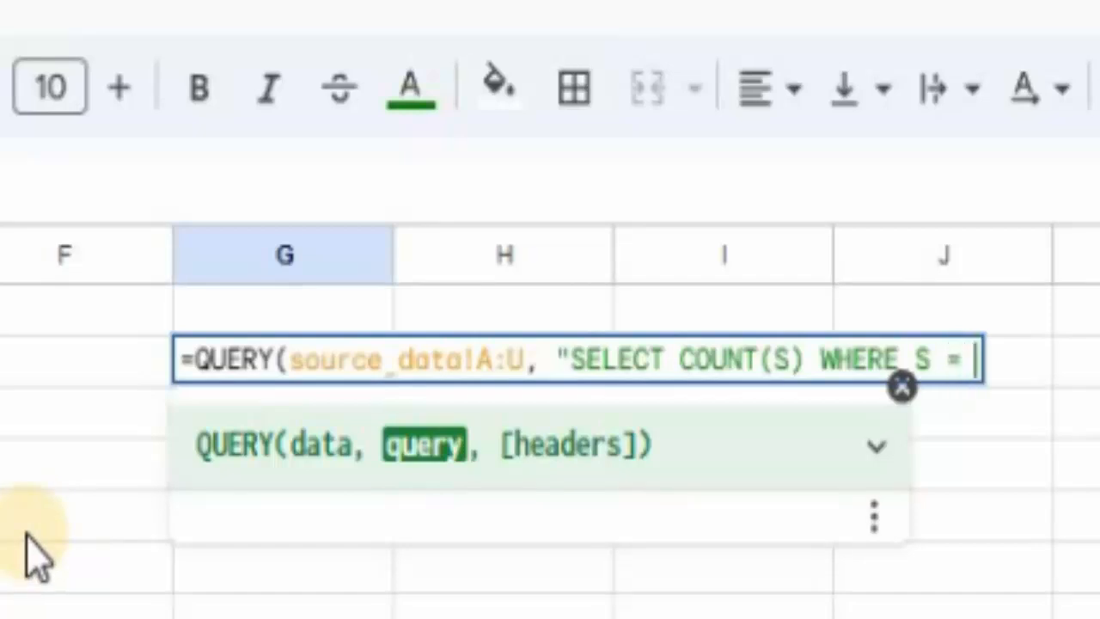
{"action": "type", "text": "201"}
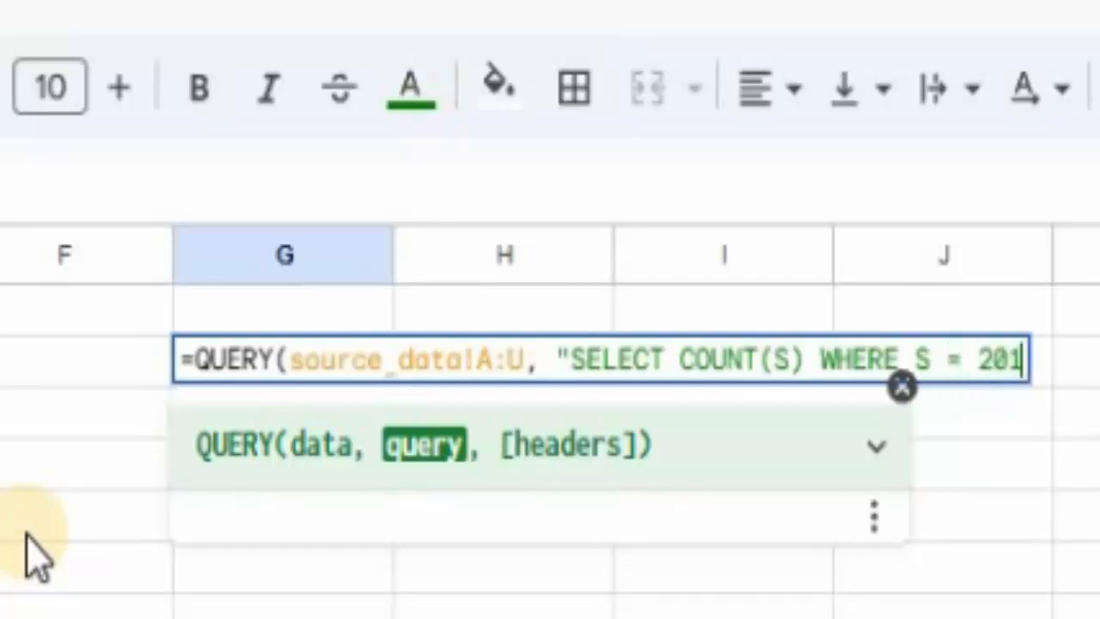
{"action": "type", "text": "1\")"}
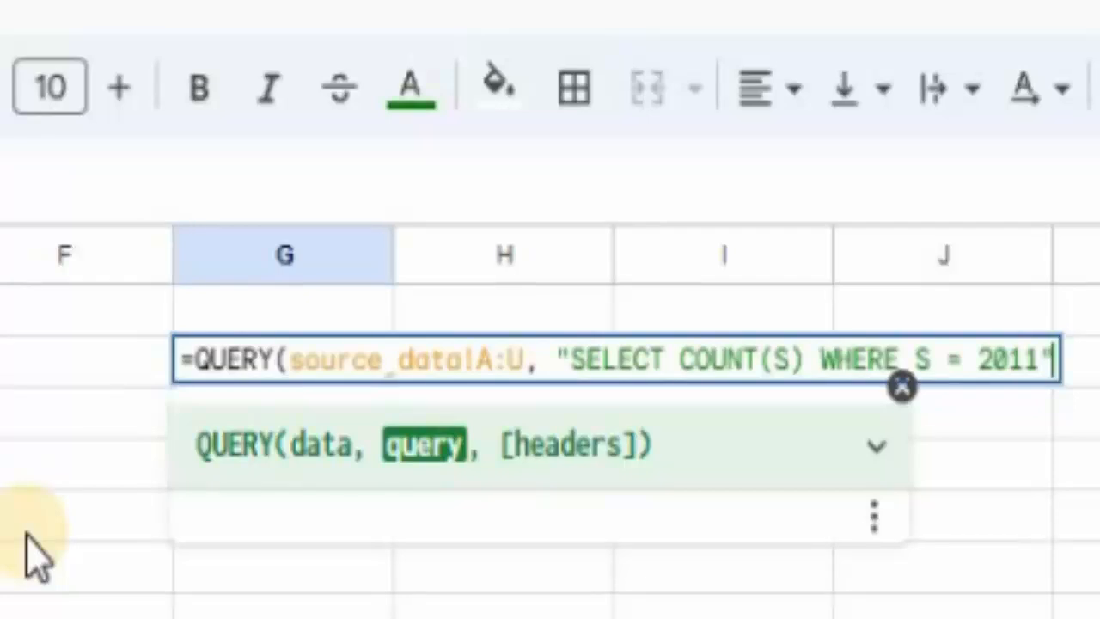
{"action": "key", "text": "Return"}
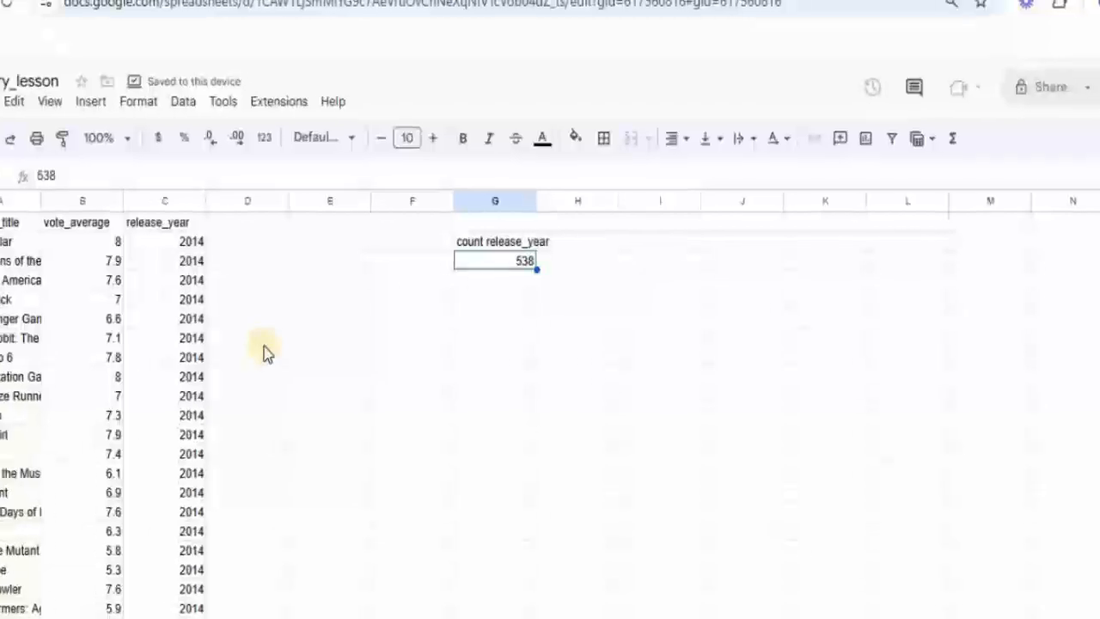
{"action": "left_click", "coordinate": [507, 234]}
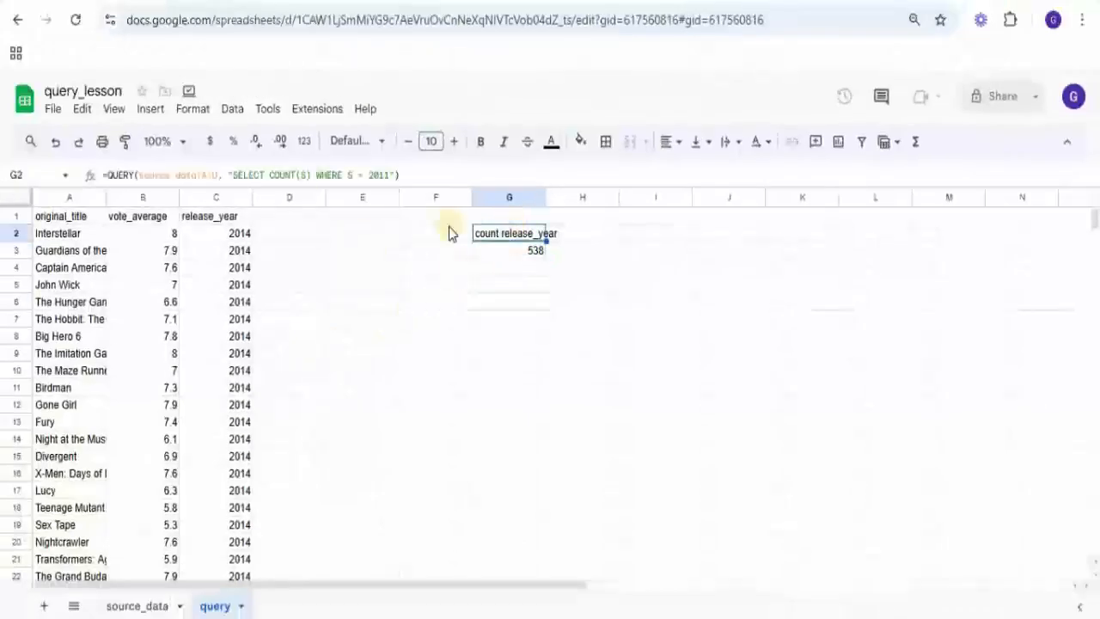
Step: Change the release year in the G2 query's WHERE condition to 2012 and select G2 again
{"action": "left_click", "coordinate": [388, 174]}
{"action": "key", "text": "BackSpace"}
{"action": "type", "text": "0"}
{"action": "key", "text": "Return"}
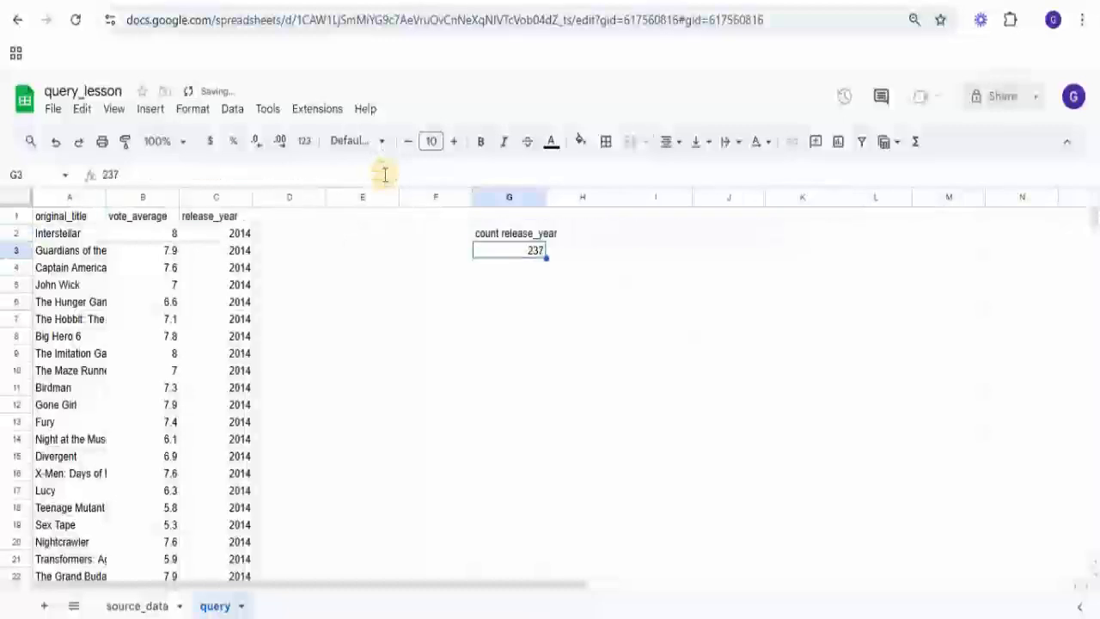
{"action": "left_click", "coordinate": [516, 237]}
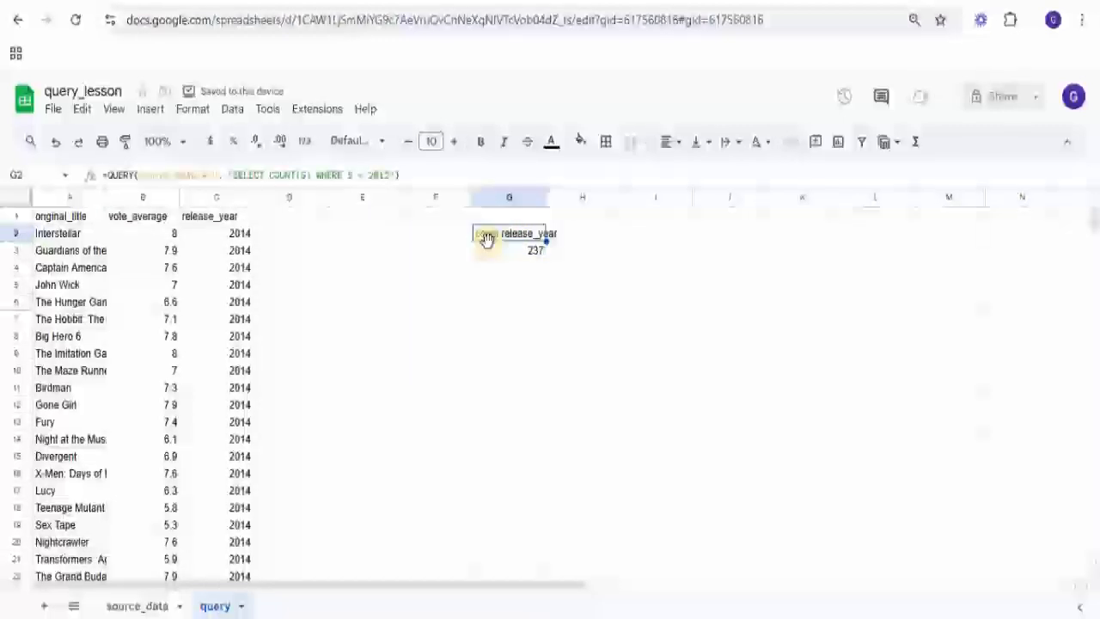
{"action": "left_click", "coordinate": [529, 254]}
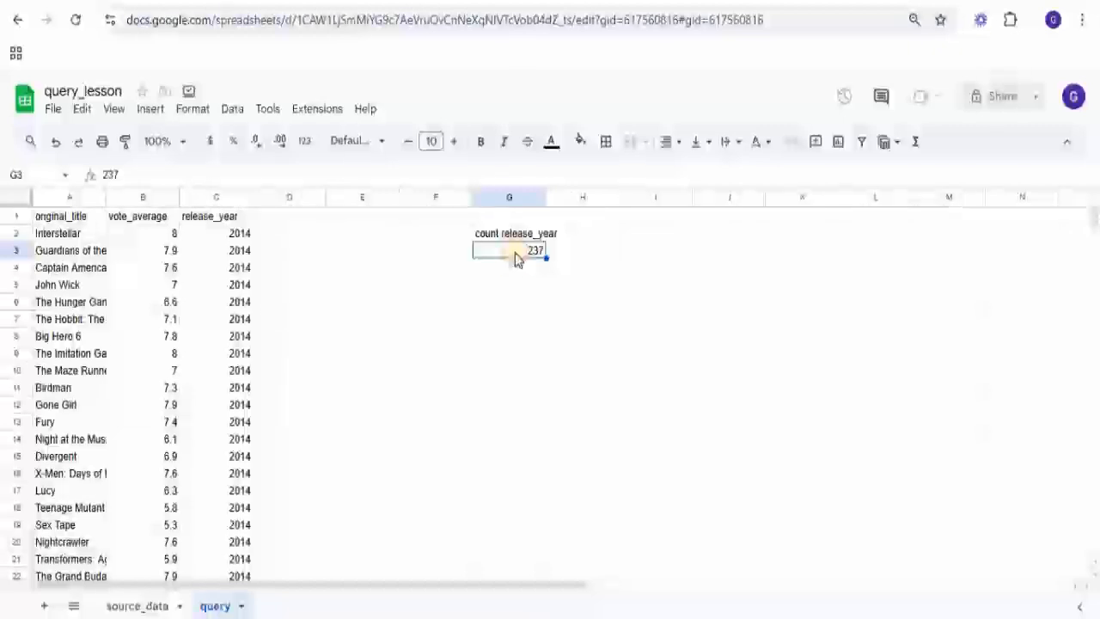
{"action": "left_click", "coordinate": [512, 283]}
{"action": "left_click", "coordinate": [514, 238]}
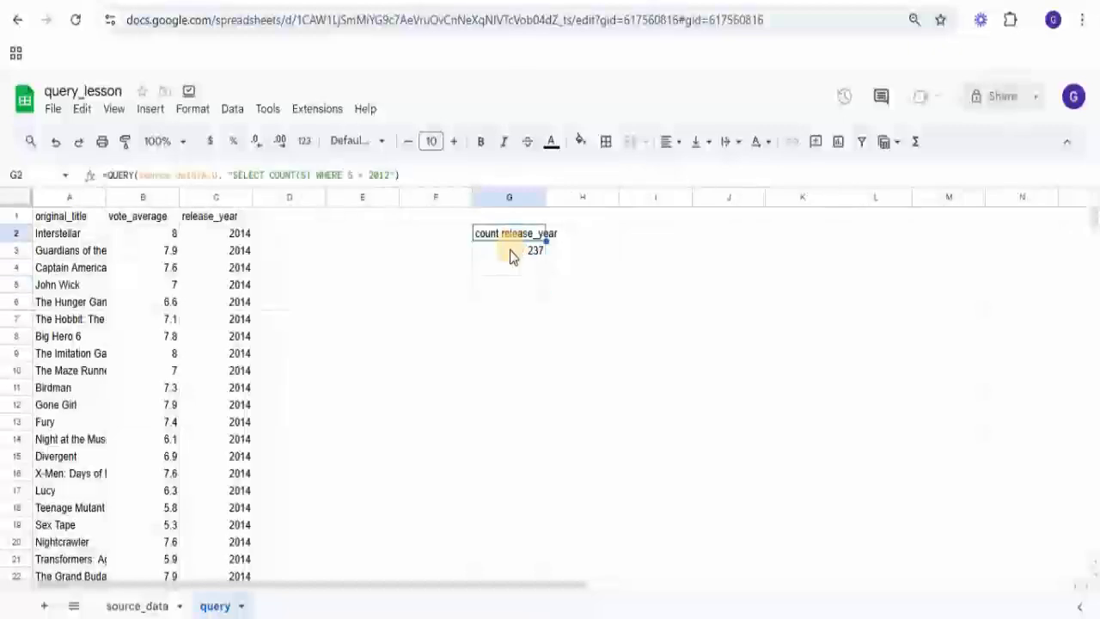
{"action": "left_click", "coordinate": [510, 251]}
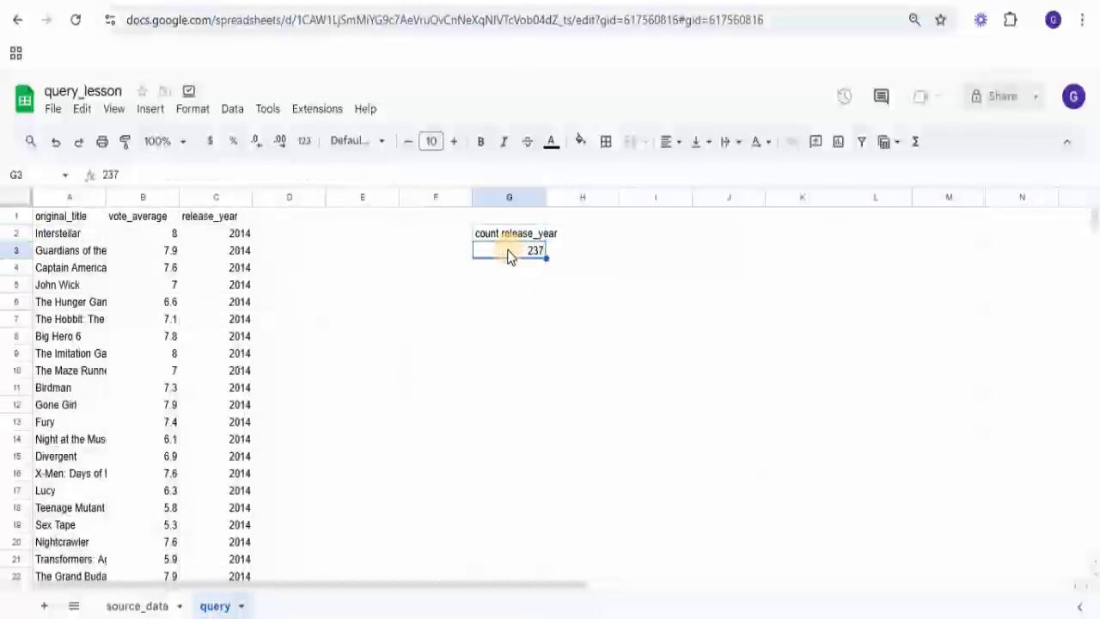
Step: Edit the G2 query string to "SELECT S, COUNT(S)", adding column S and removing the WHERE condition
{"action": "left_click", "coordinate": [513, 235]}
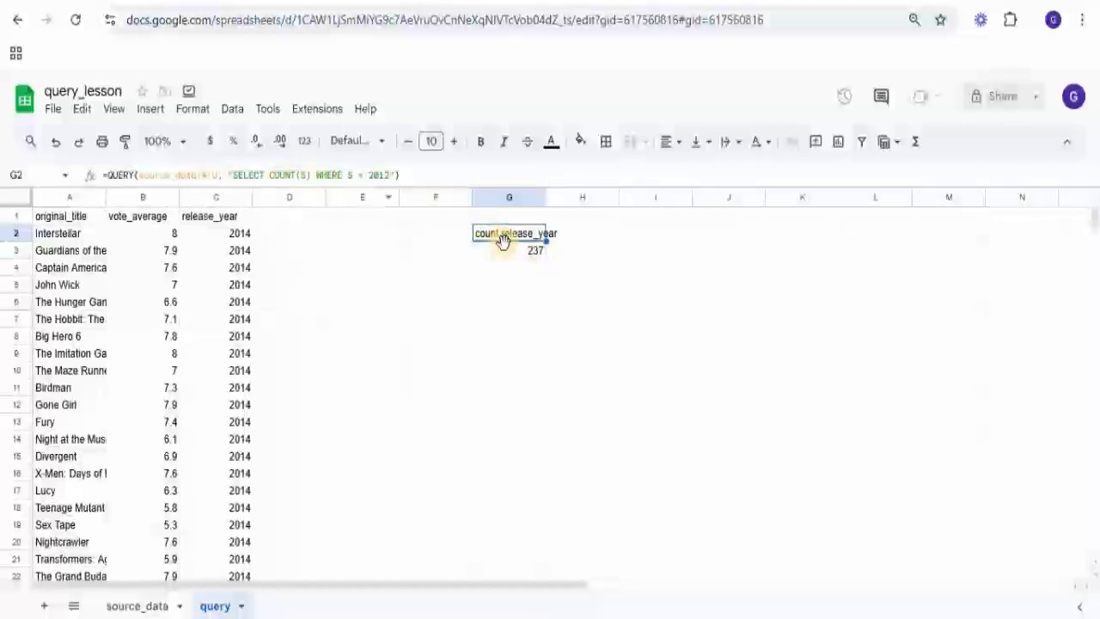
{"action": "left_click", "coordinate": [269, 174]}
{"action": "type", "text": "S,"}
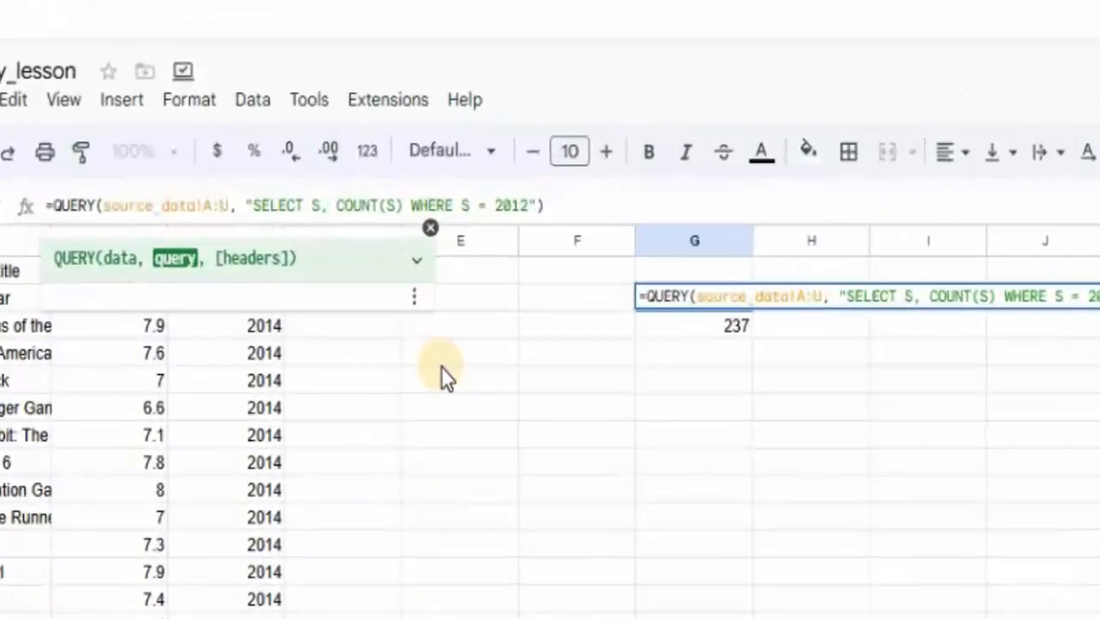
{"action": "left_click_drag", "start_coordinate": [528, 205], "coordinate": [412, 190]}
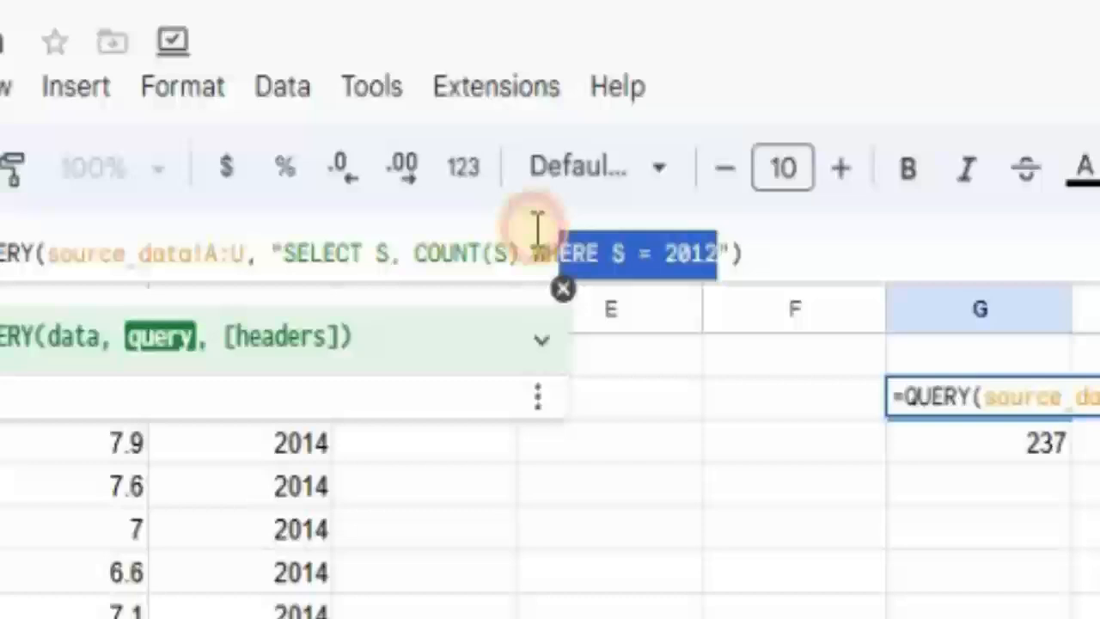
{"action": "key", "text": "BackSpace"}
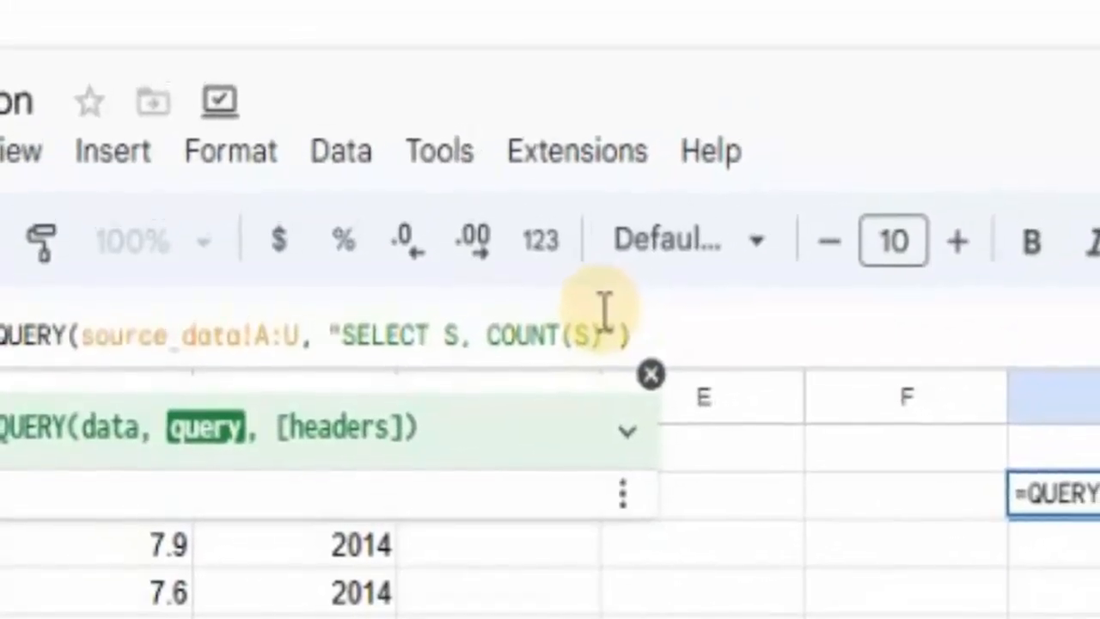
{"action": "key", "text": "Return"}
Step: Append "GROUP BY S" to the query string in G2 and enter the formula to count movies per release year
{"action": "left_click", "coordinate": [1074, 498]}
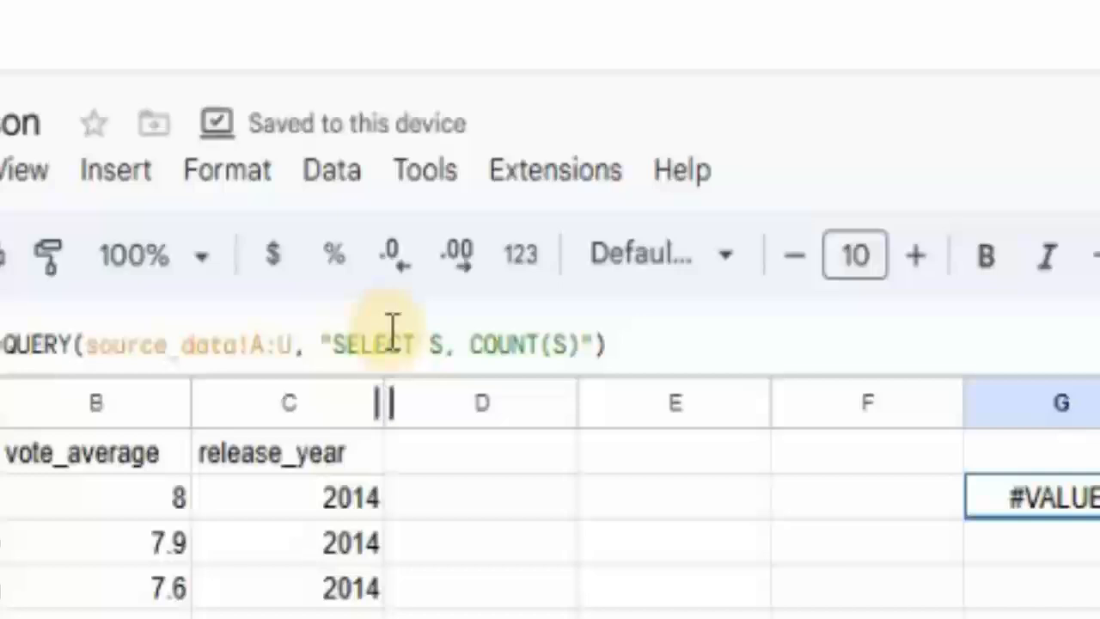
{"action": "left_click", "coordinate": [578, 345]}
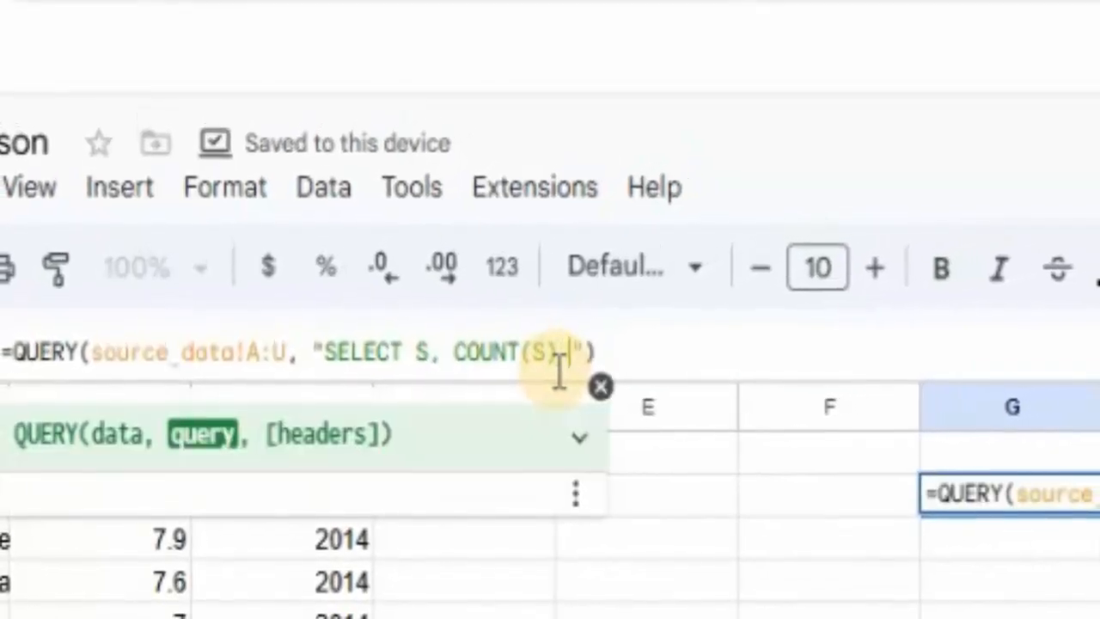
{"action": "type", "text": "GROUP"}
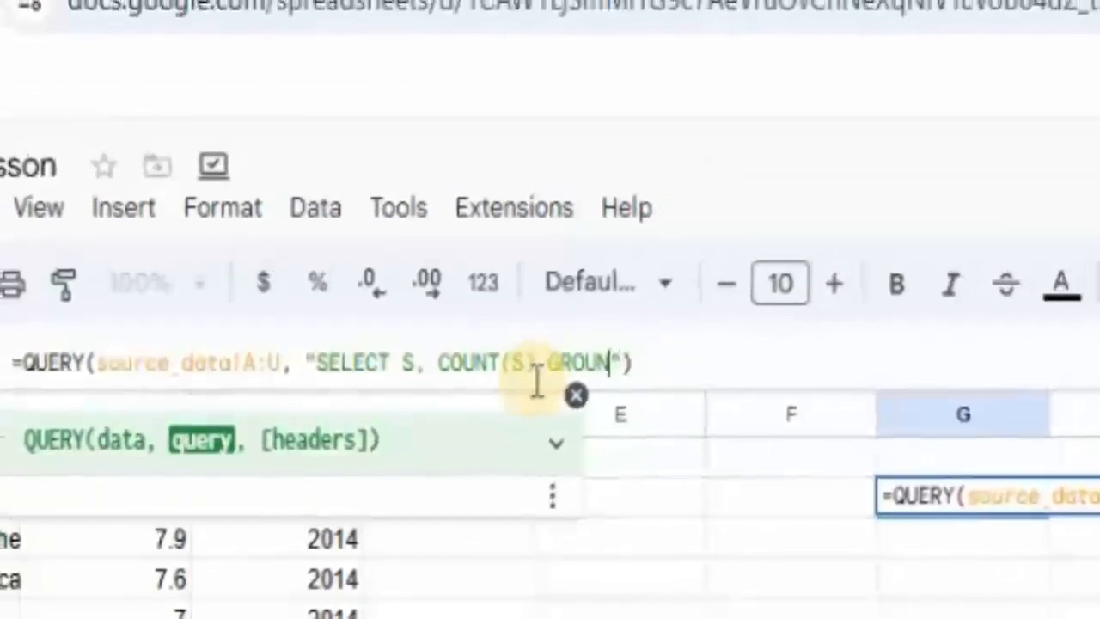
{"action": "type", "text": " BY "}
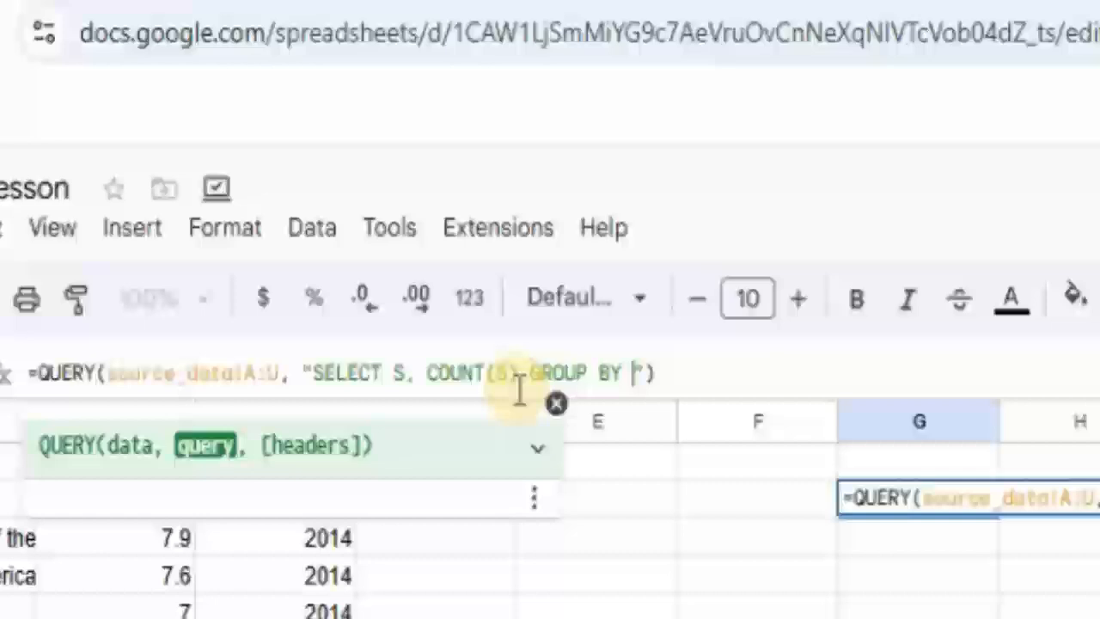
{"action": "type", "text": "S"}
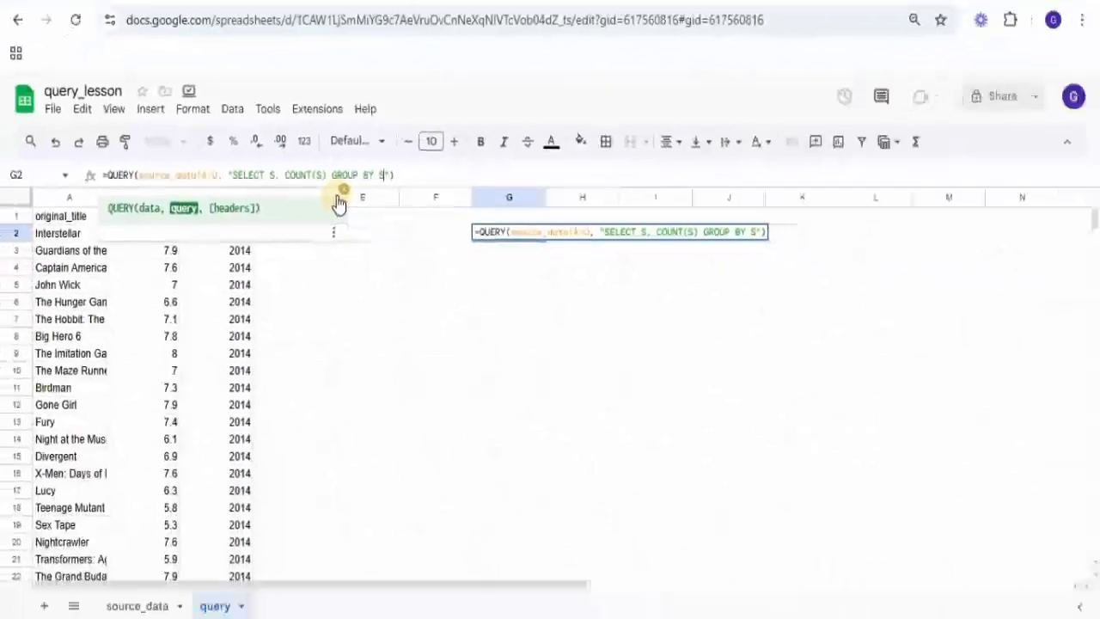
{"action": "key", "text": "Return"}
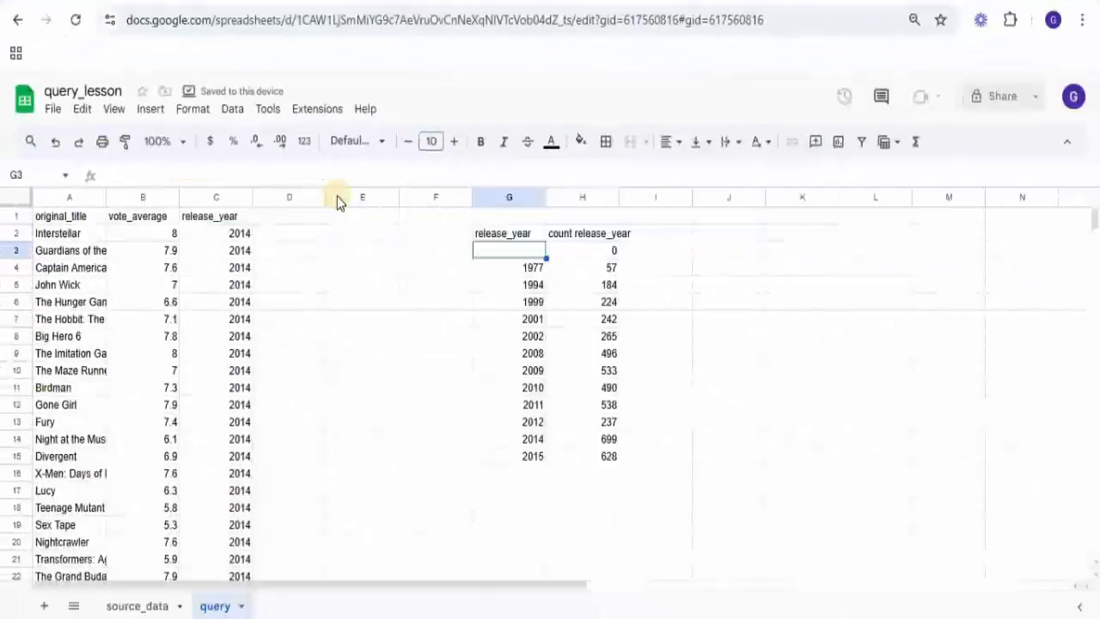
{"action": "left_click", "coordinate": [694, 326]}
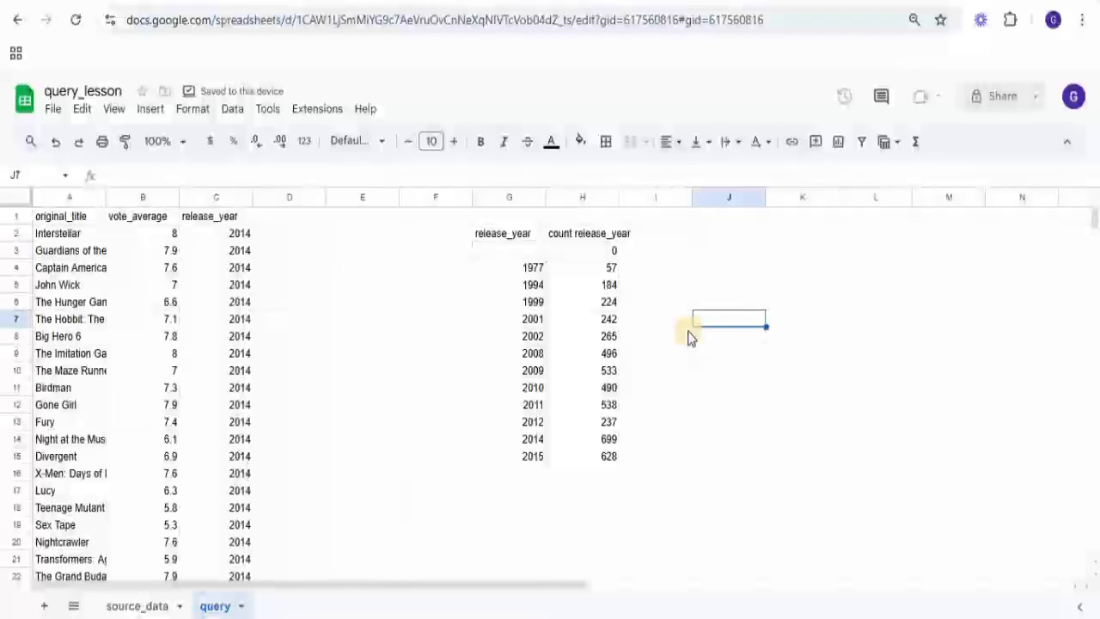
Step: Review the query string of the G2 formula against the grouped release-year counts
{"action": "left_click", "coordinate": [509, 233]}
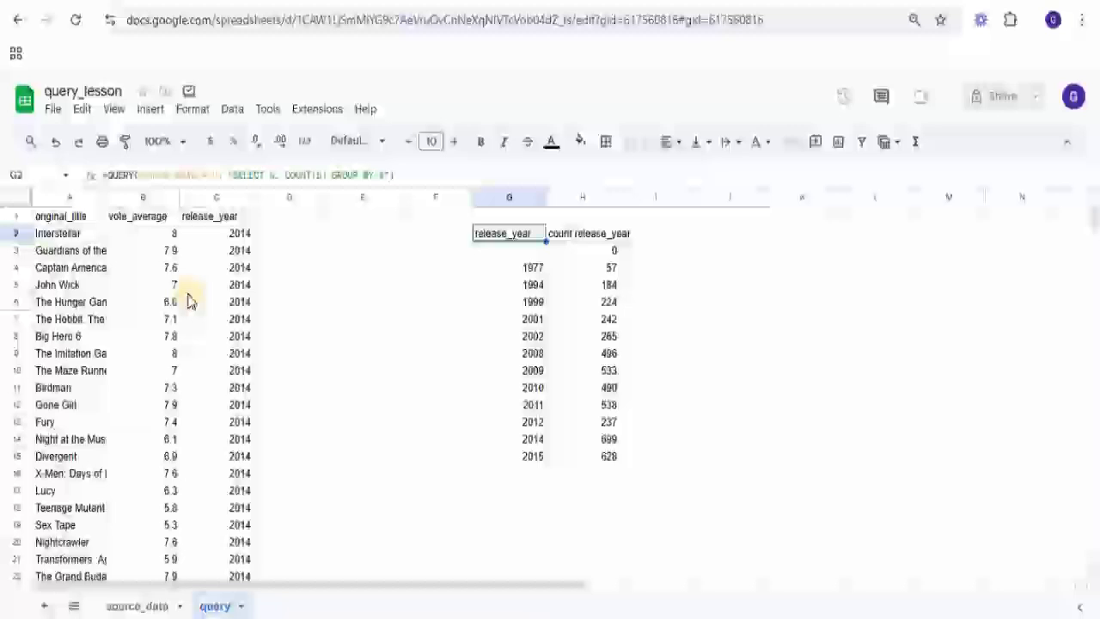
{"action": "left_click", "coordinate": [382, 174]}
{"action": "left_click_drag", "start_coordinate": [383, 175], "coordinate": [232, 175]}
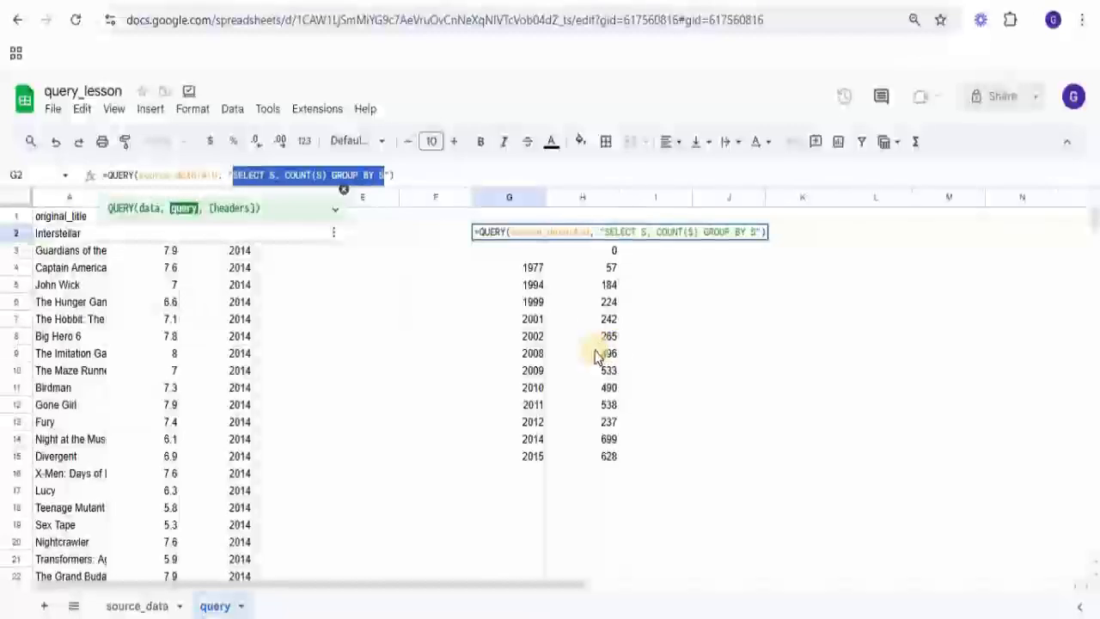
{"action": "left_click", "coordinate": [666, 356]}
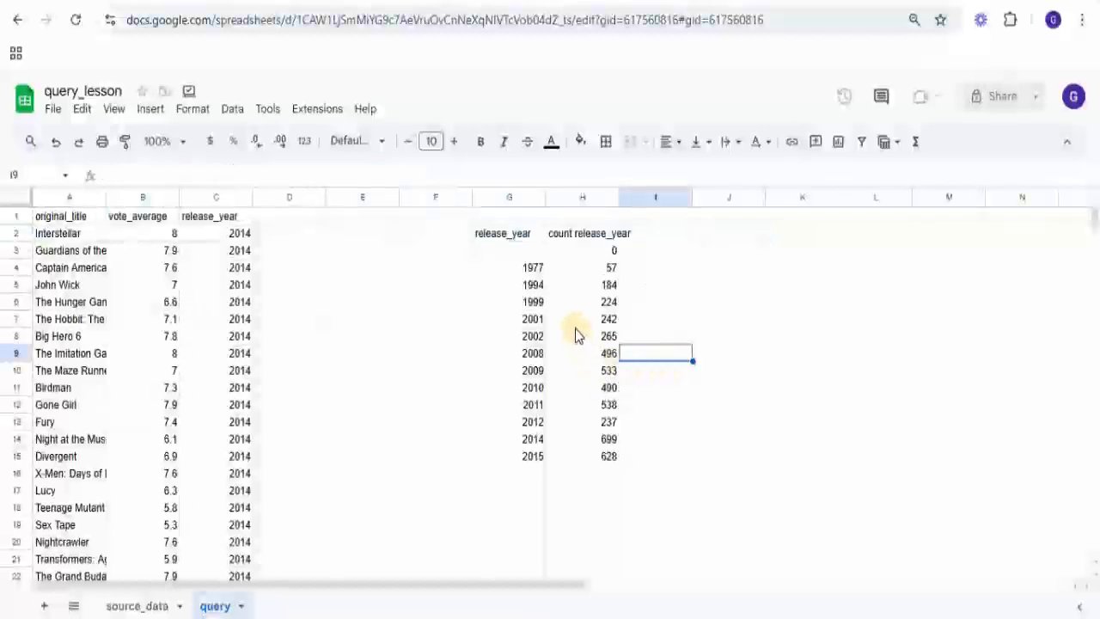
{"action": "left_click", "coordinate": [520, 235]}
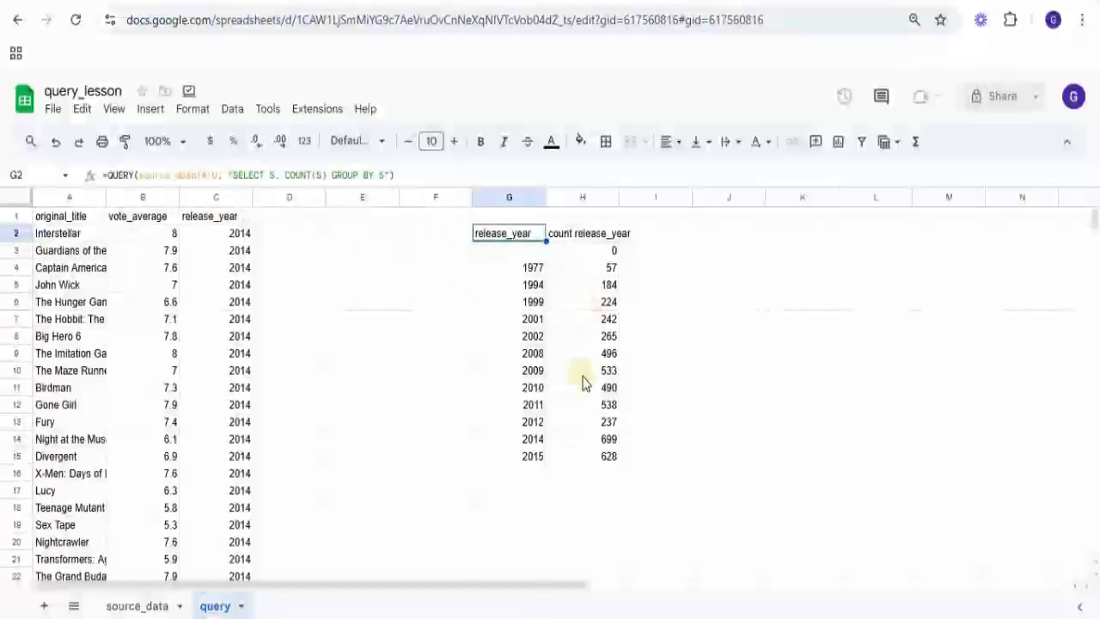
Step: Look through the source_data sheet, examining its genre, release date and vote columns across the movie rows
{"action": "left_click", "coordinate": [135, 604]}
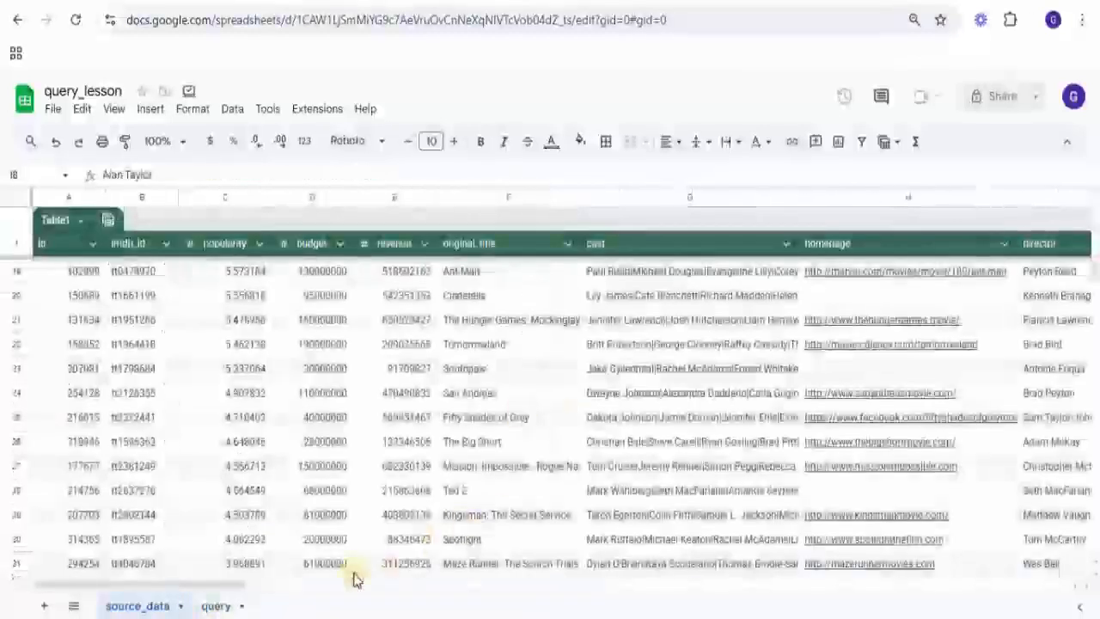
{"action": "left_click_drag", "start_coordinate": [212, 588], "coordinate": [395, 573]}
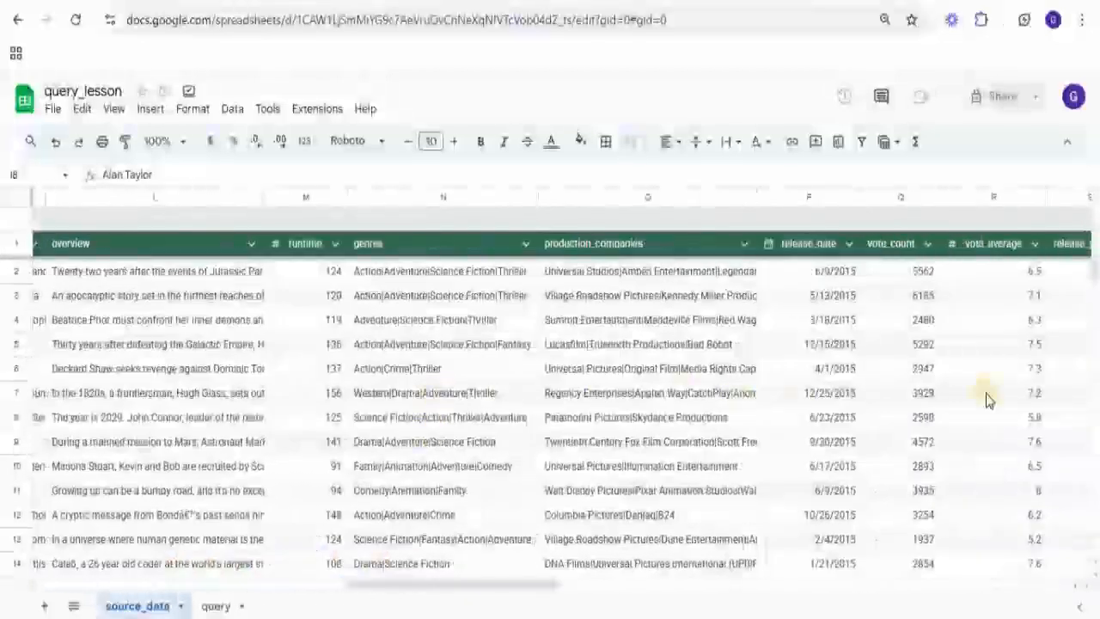
{"action": "left_click_drag", "start_coordinate": [1095, 284], "coordinate": [1095, 301]}
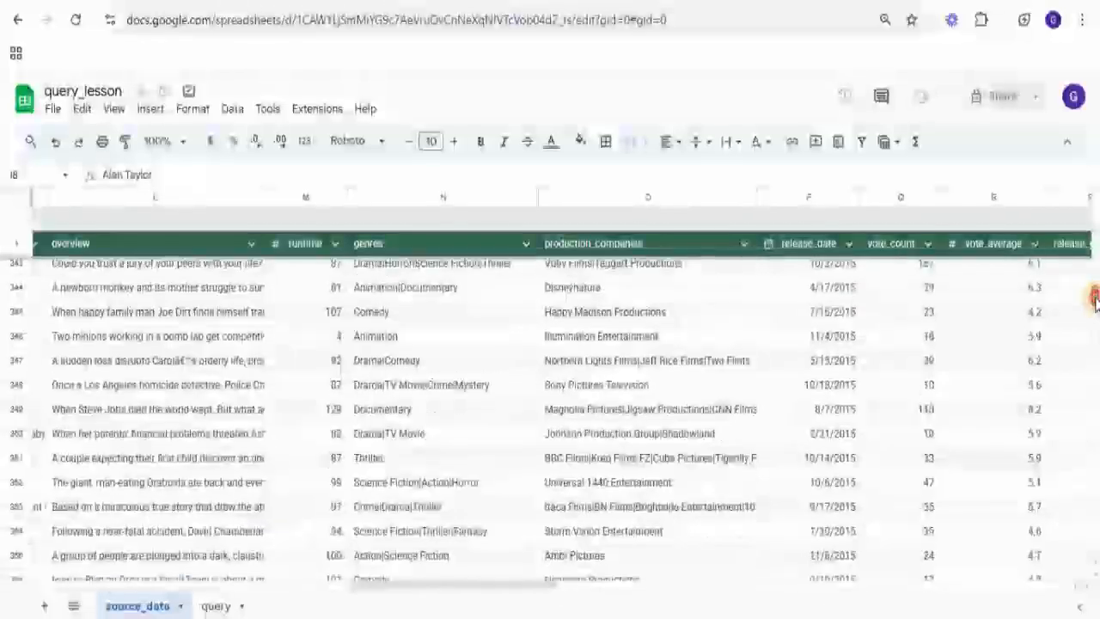
{"action": "left_click_drag", "start_coordinate": [1094, 294], "coordinate": [1095, 258]}
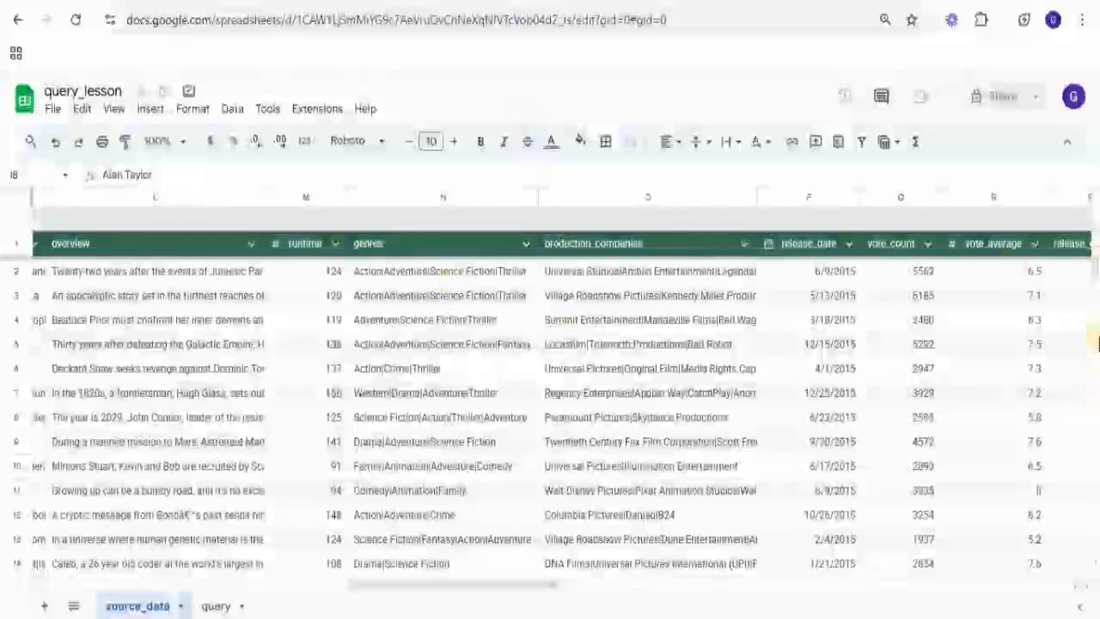
{"action": "left_click_drag", "start_coordinate": [1093, 286], "coordinate": [1094, 339]}
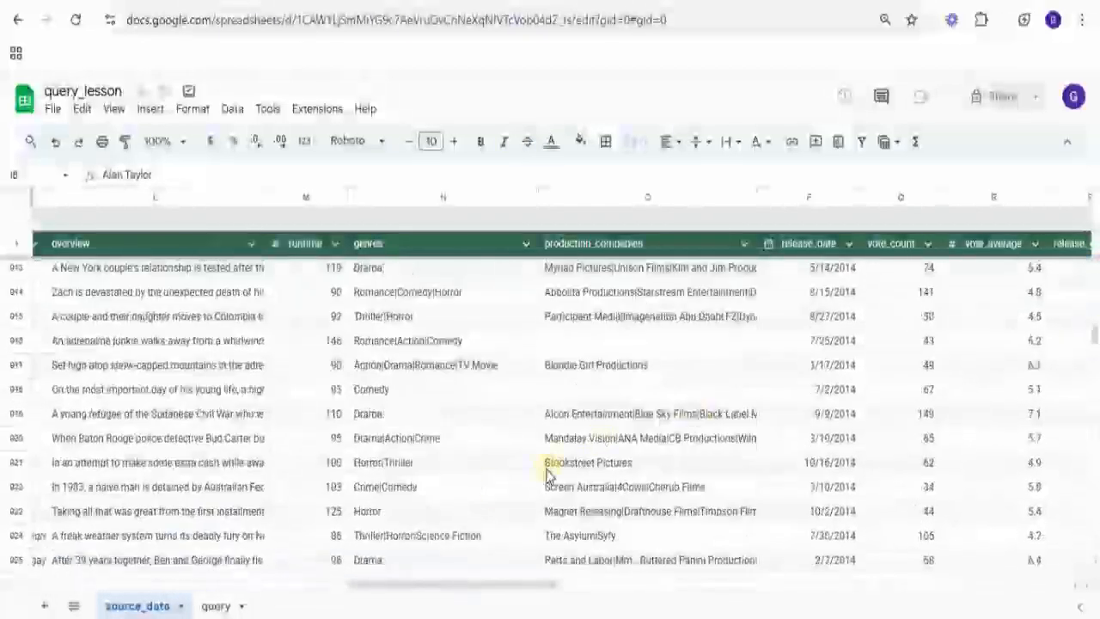
{"action": "scroll", "coordinate": [380, 501], "scroll_direction": "down", "scroll_amount": 3}
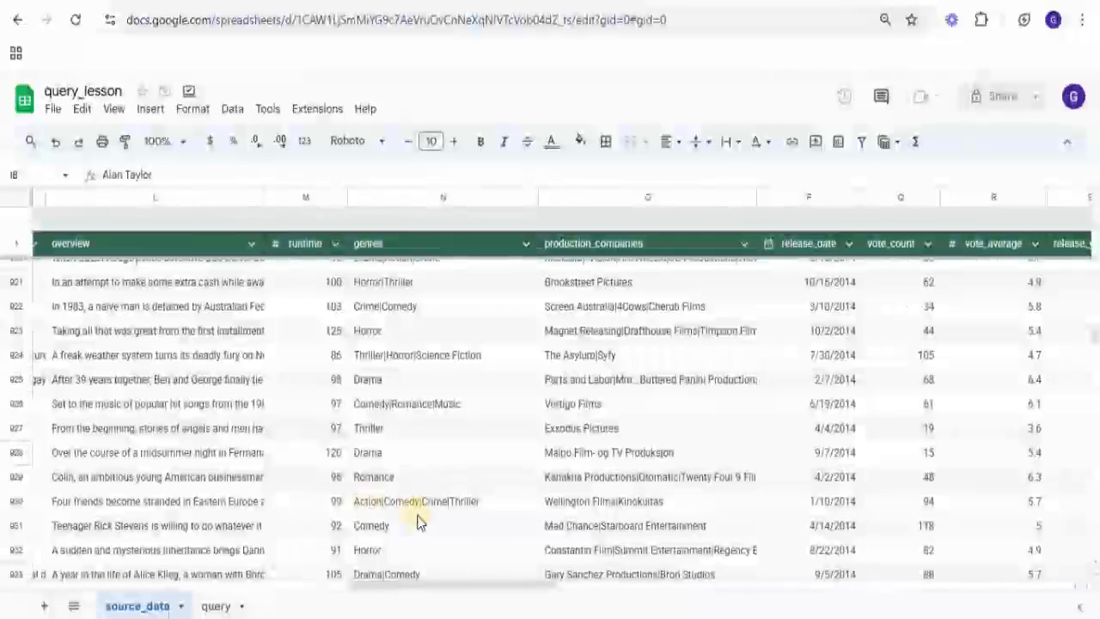
Step: Return to the query sheet and start a QUERY formula in J2, beside the yearly counts
{"action": "left_click", "coordinate": [216, 605]}
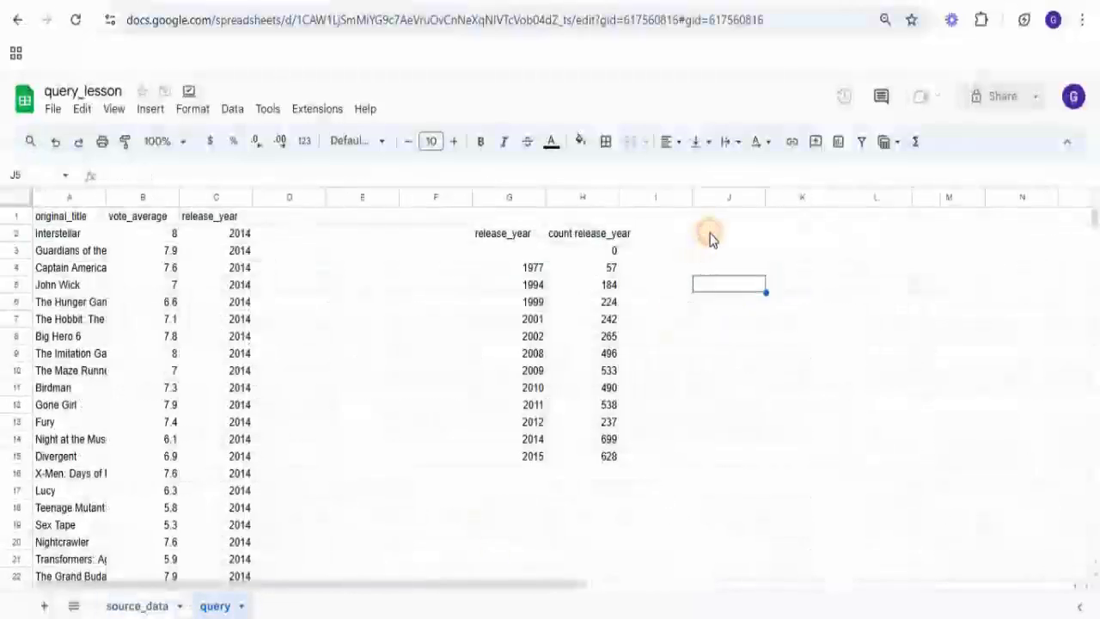
{"action": "left_click", "coordinate": [707, 233]}
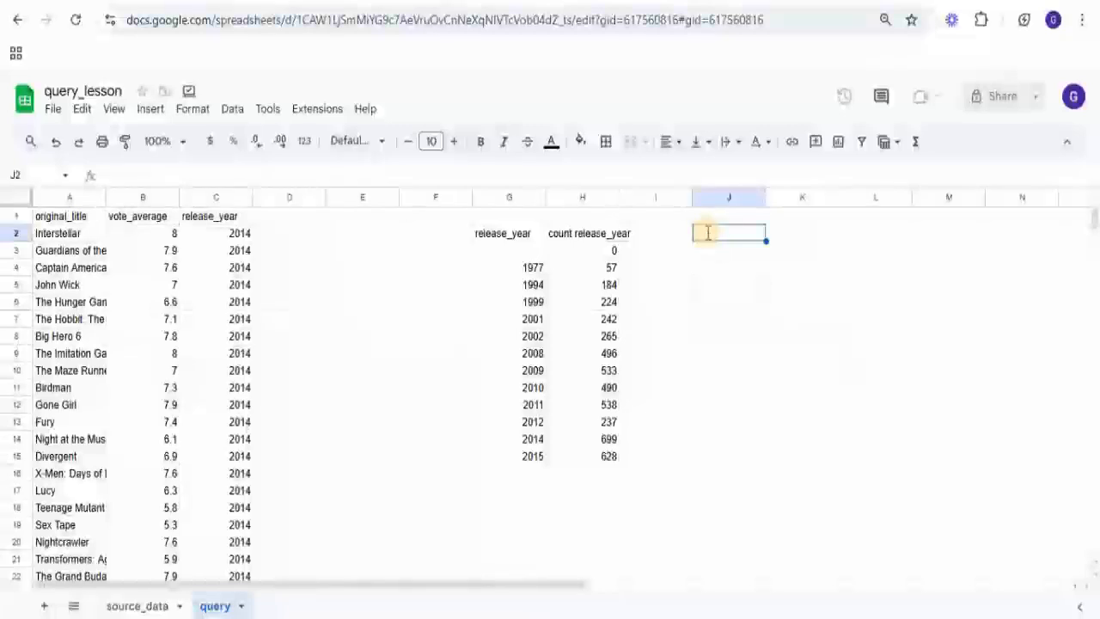
{"action": "type", "text": "=QUE"}
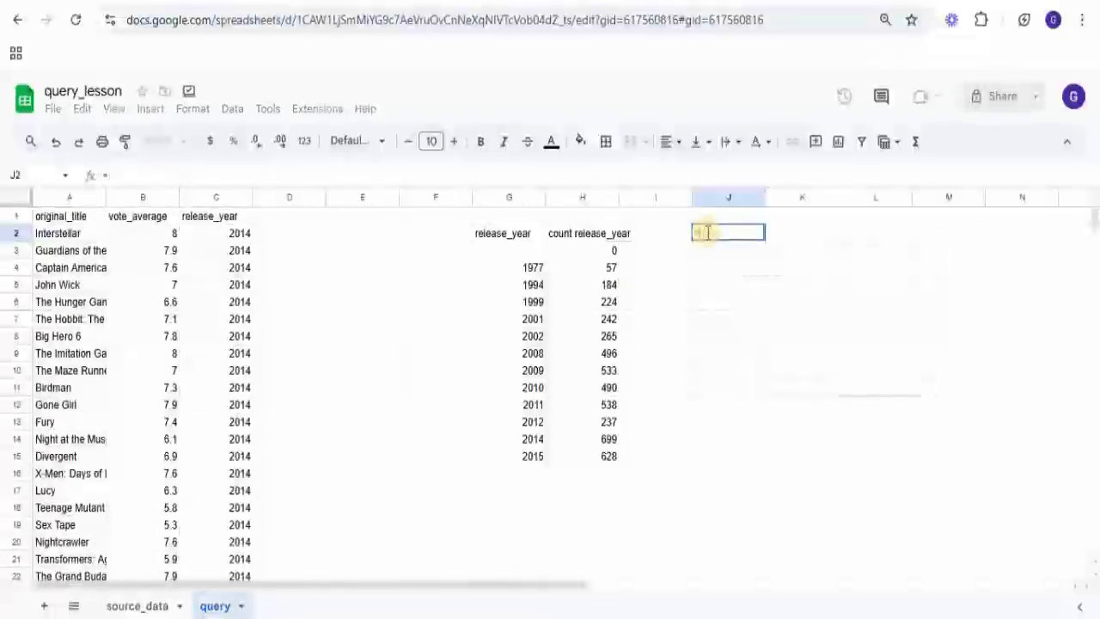
{"action": "type", "text": "RY"}
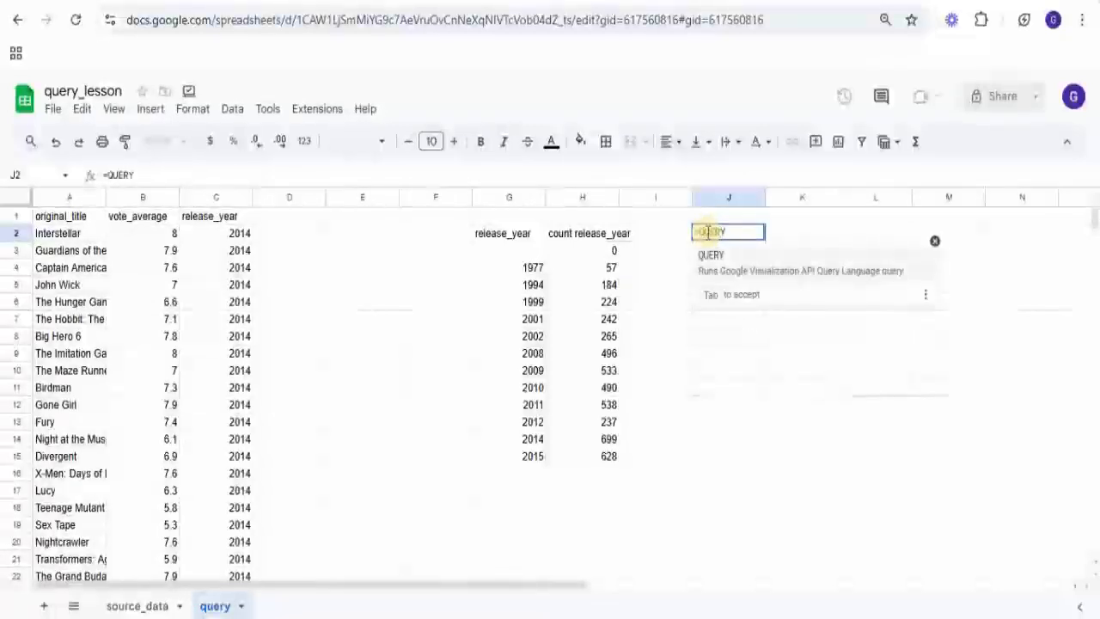
{"action": "type", "text": "("}
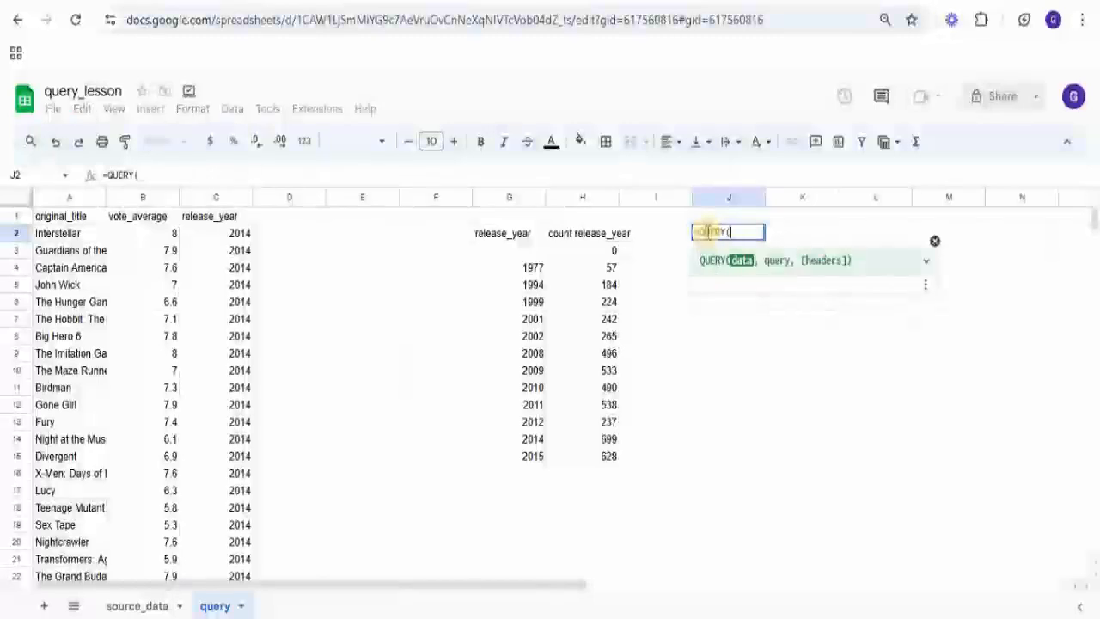
{"action": "type", "text": "data"}
{"action": "key", "text": "BackSpace"}
{"action": "key", "text": "BackSpace"}
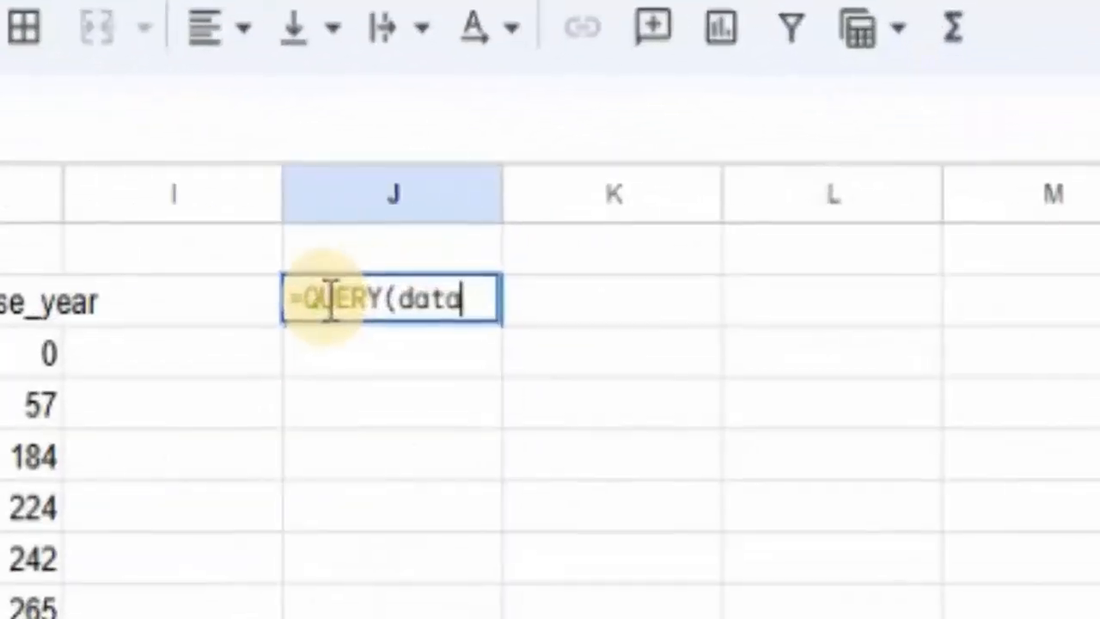
{"action": "key", "text": "BackSpace"}
{"action": "key", "text": "BackSpace"}
Step: Set the data range of the QUERY formula in J2 to source_data!A:U
{"action": "type", "text": "s"}
{"action": "type", "text": "ce_dd"}
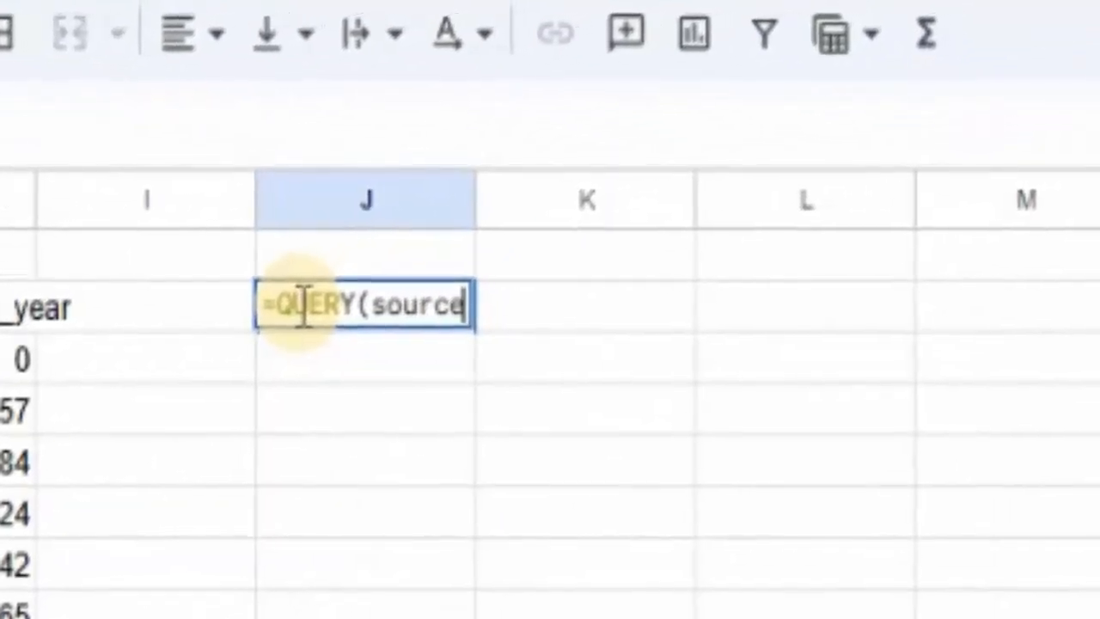
{"action": "type", "text": "ta"}
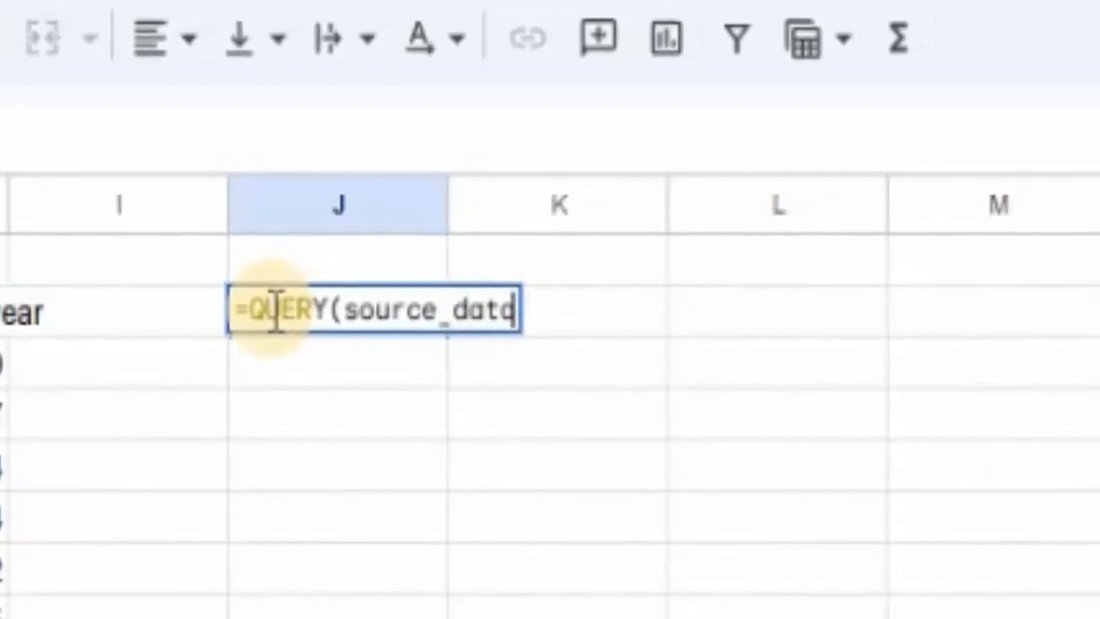
{"action": "type", "text": "!A"}
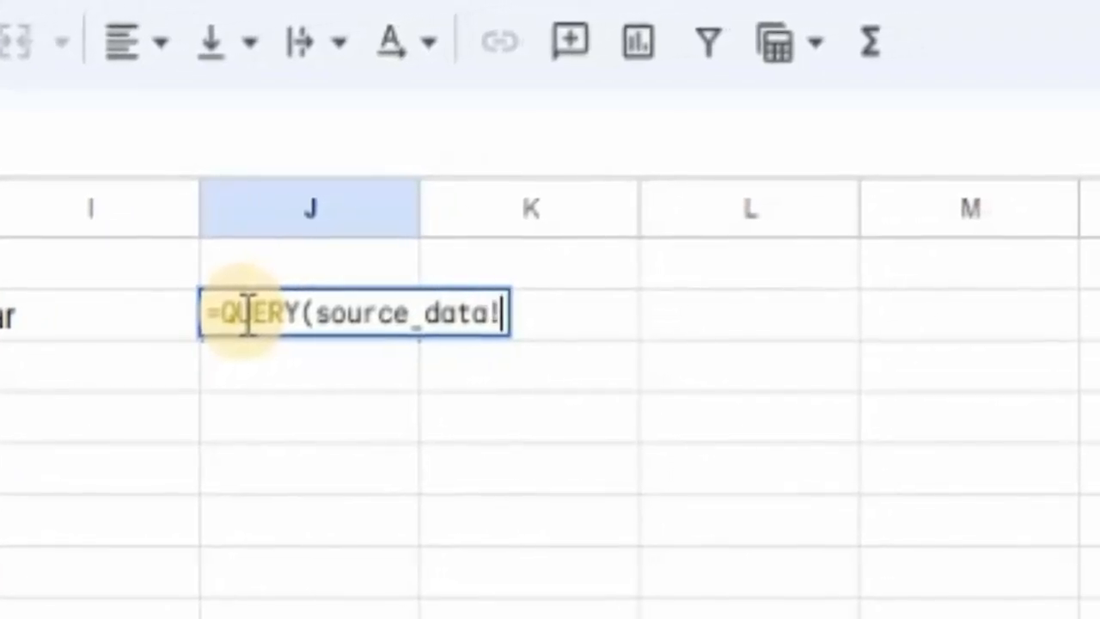
{"action": "type", "text": ":U, "}
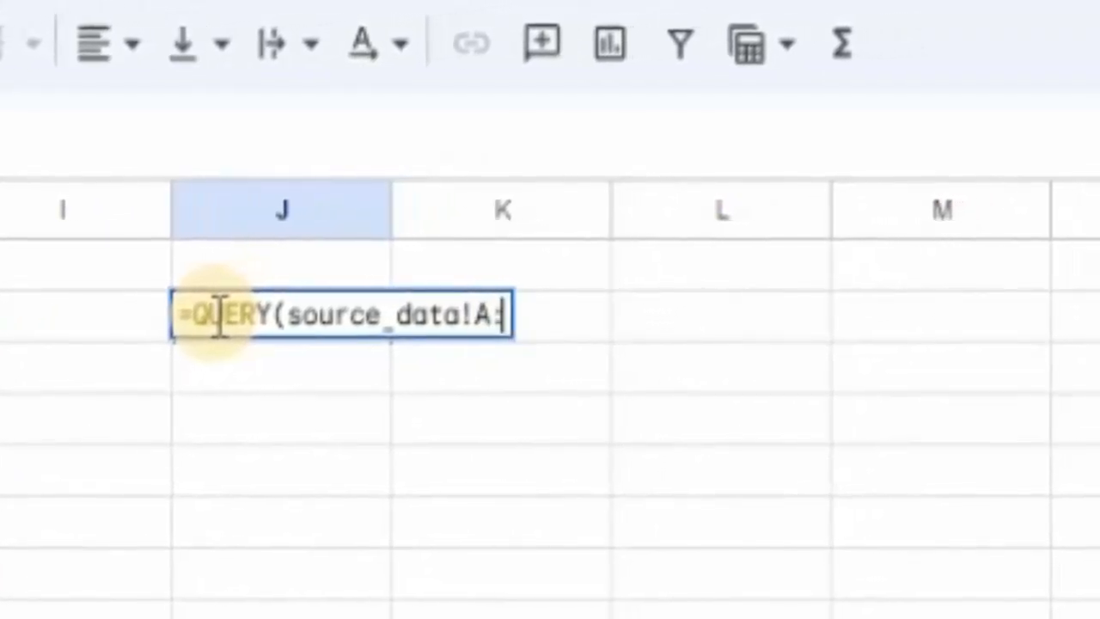
{"action": "type", "text": "/="}
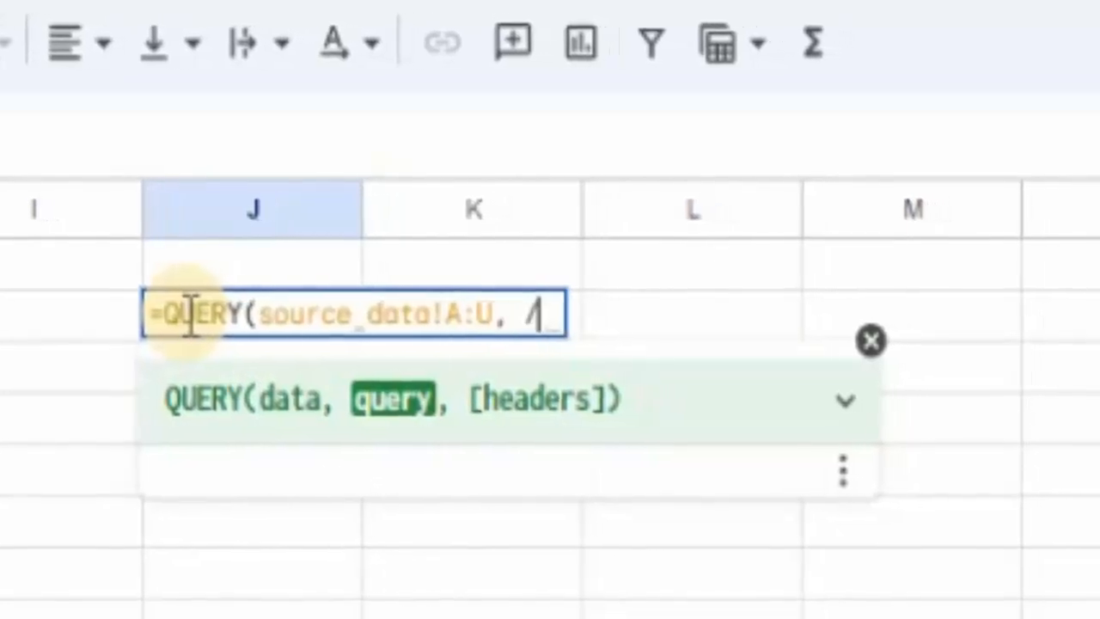
{"action": "key", "text": "BackSpace"}
{"action": "key", "text": "BackSpace"}
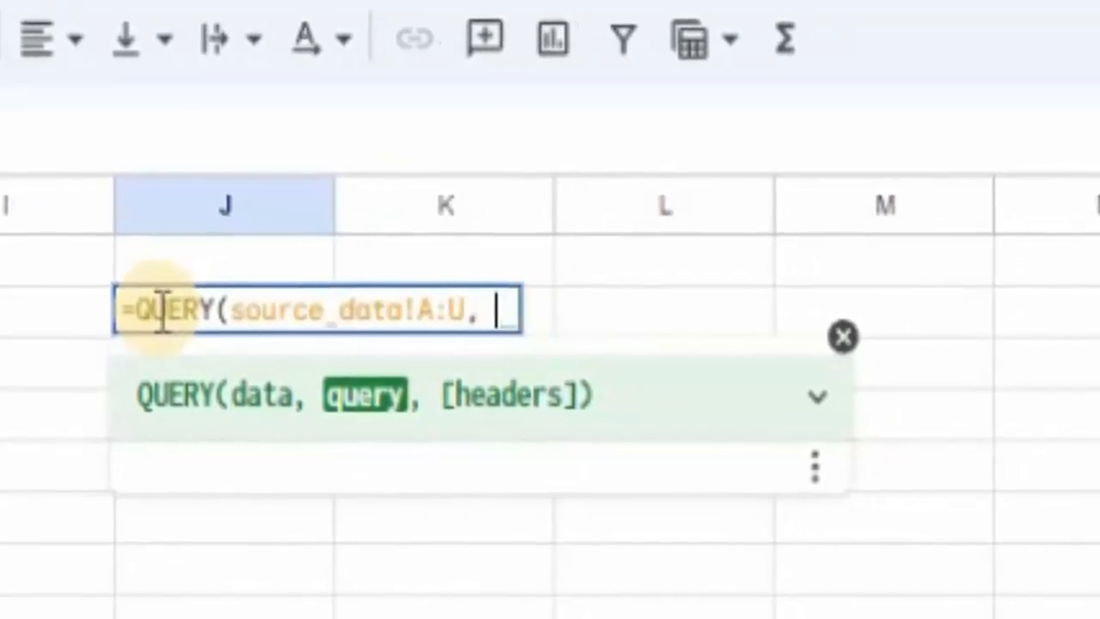
Step: Begin the query string in J2 with SELECT F, N to return movie titles and genres
{"action": "type", "text": "'"}
{"action": "type", "text": "SELECT "}
{"action": "type", "text": "F"}
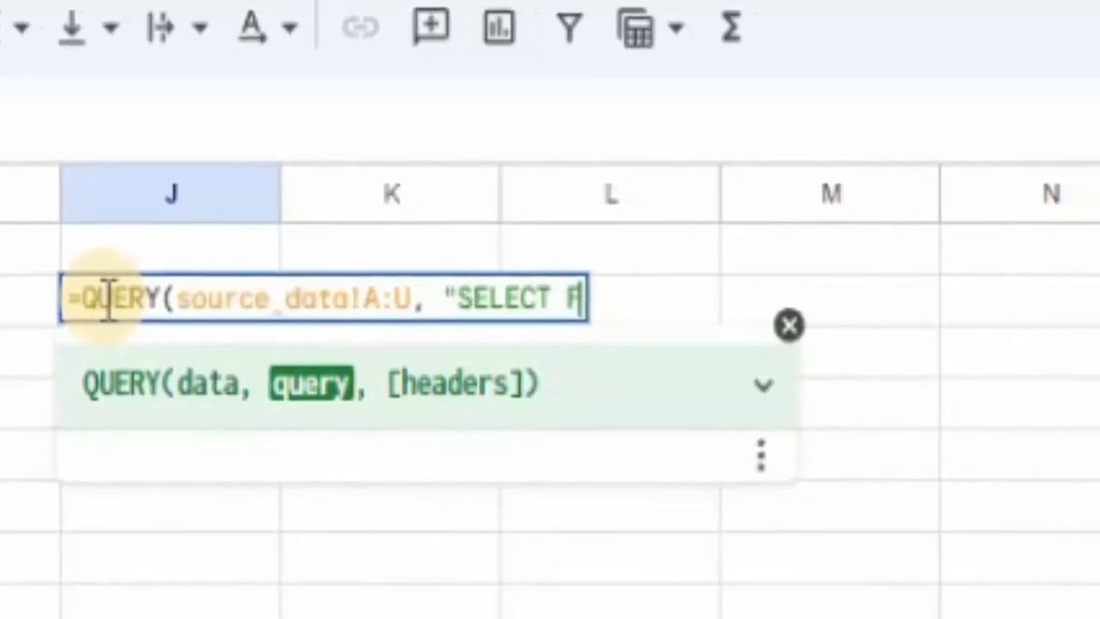
{"action": "type", "text": ", N "}
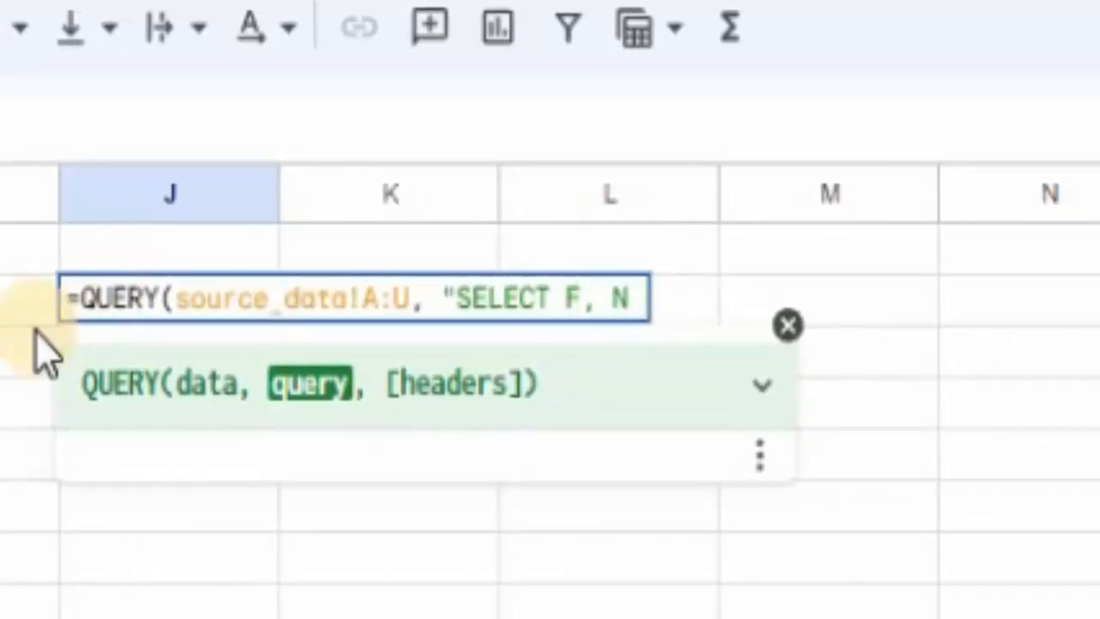
Step: Add the condition WHERE N = 'Action' to the J2 query string and enter the formula
{"action": "type", "text": "WHERE N "}
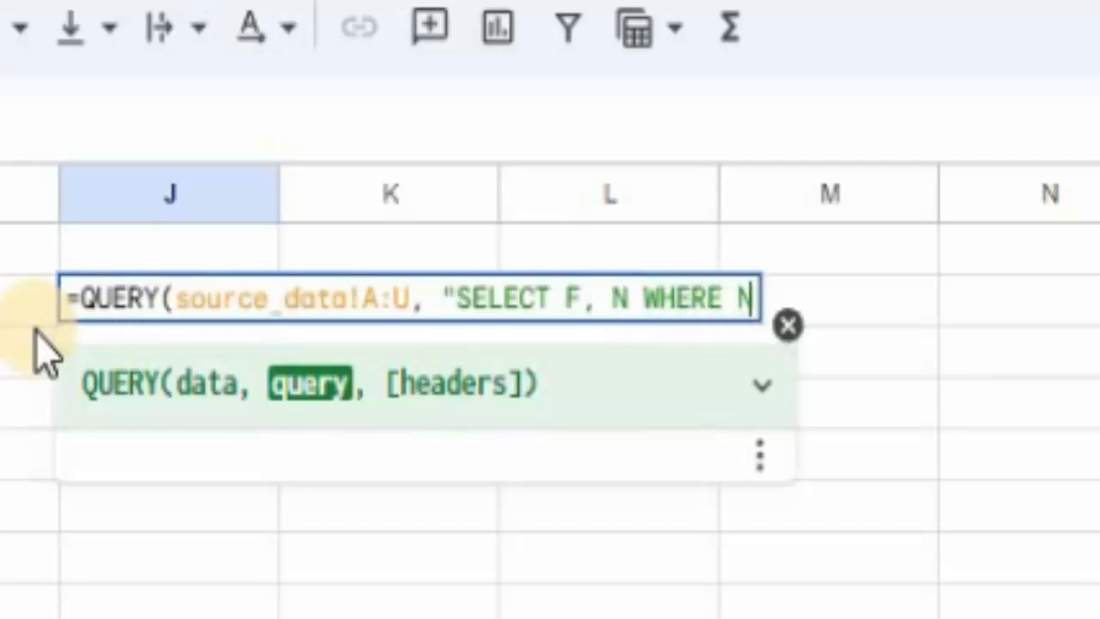
{"action": "type", "text": "= "}
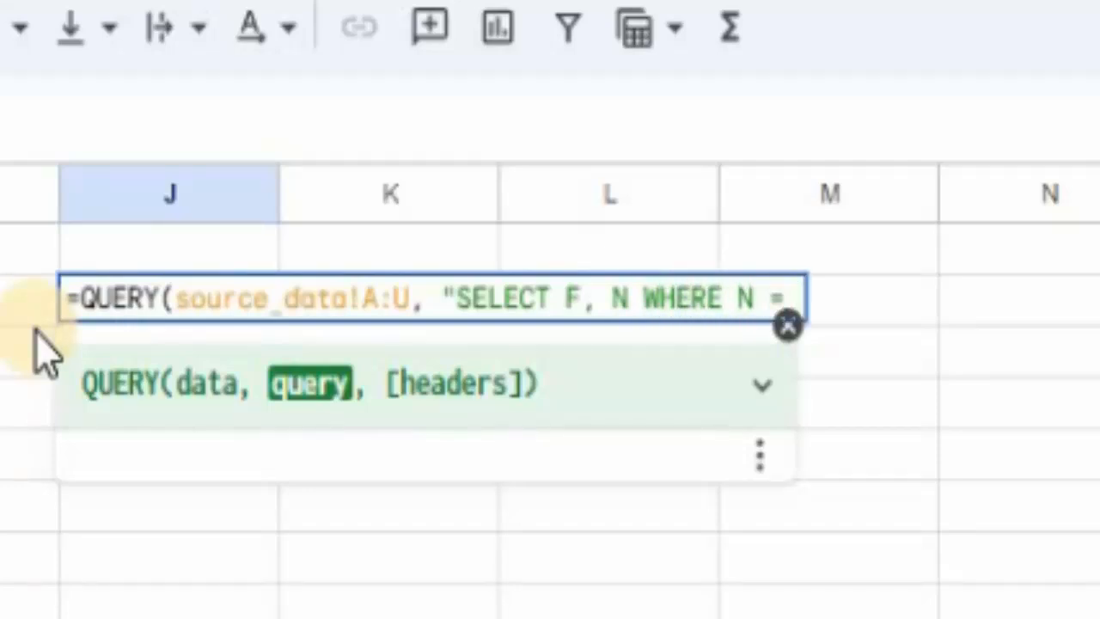
{"action": "type", "text": "'C1"}
{"action": "key", "text": "BackSpace"}
{"action": "key", "text": "BackSpace"}
{"action": "key", "text": "BackSpace"}
{"action": "type", "text": "Action"}
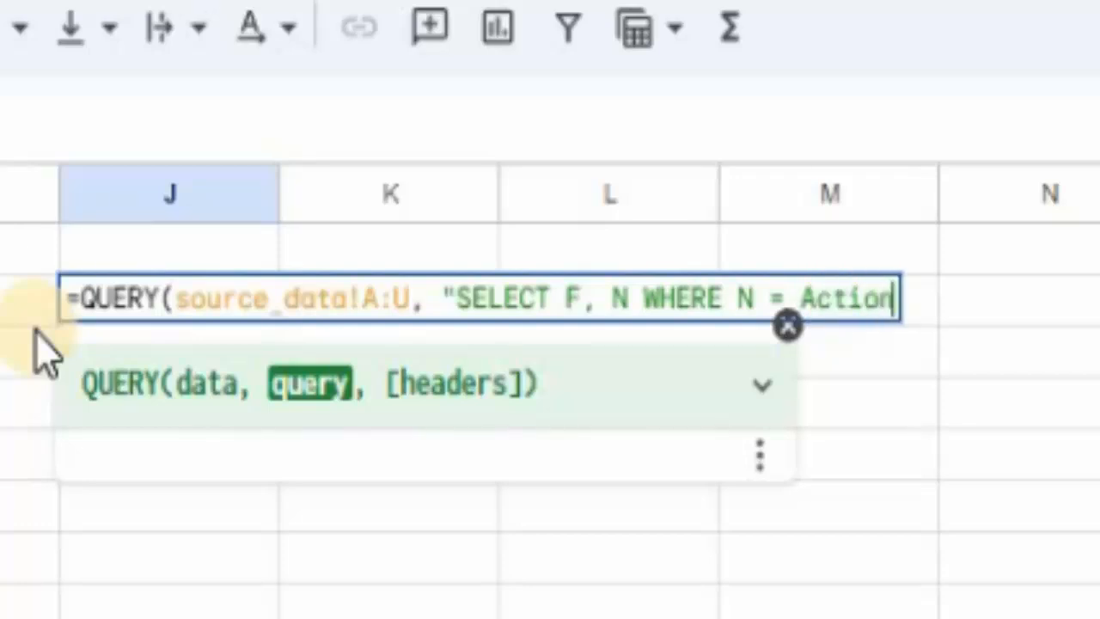
{"action": "type", "text": "\""}
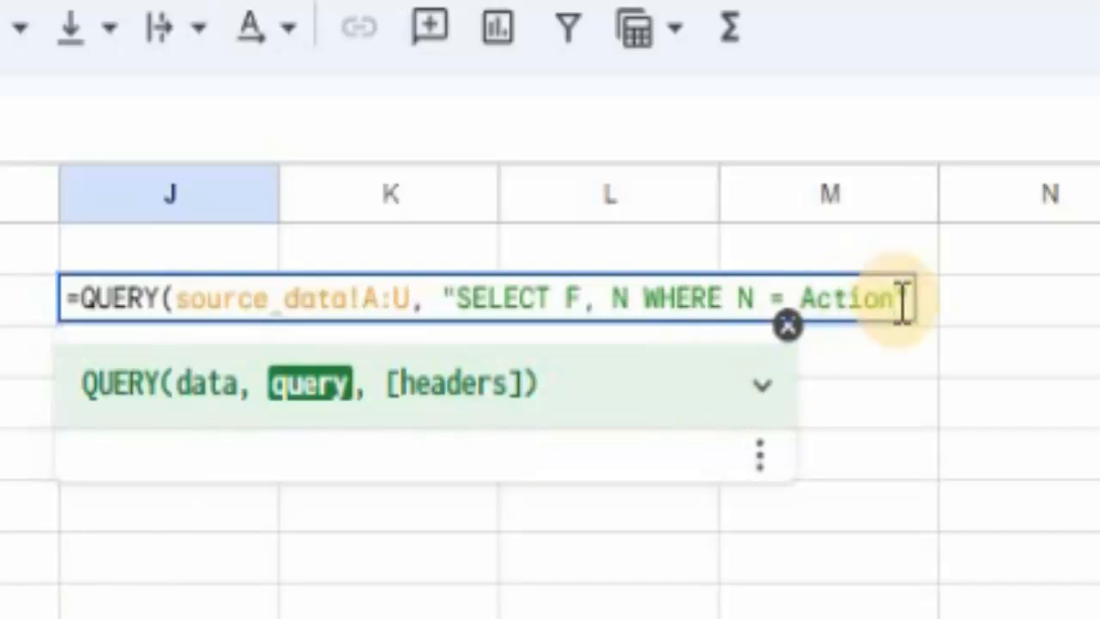
{"action": "type", "text": "'"}
{"action": "left_click", "coordinate": [806, 297]}
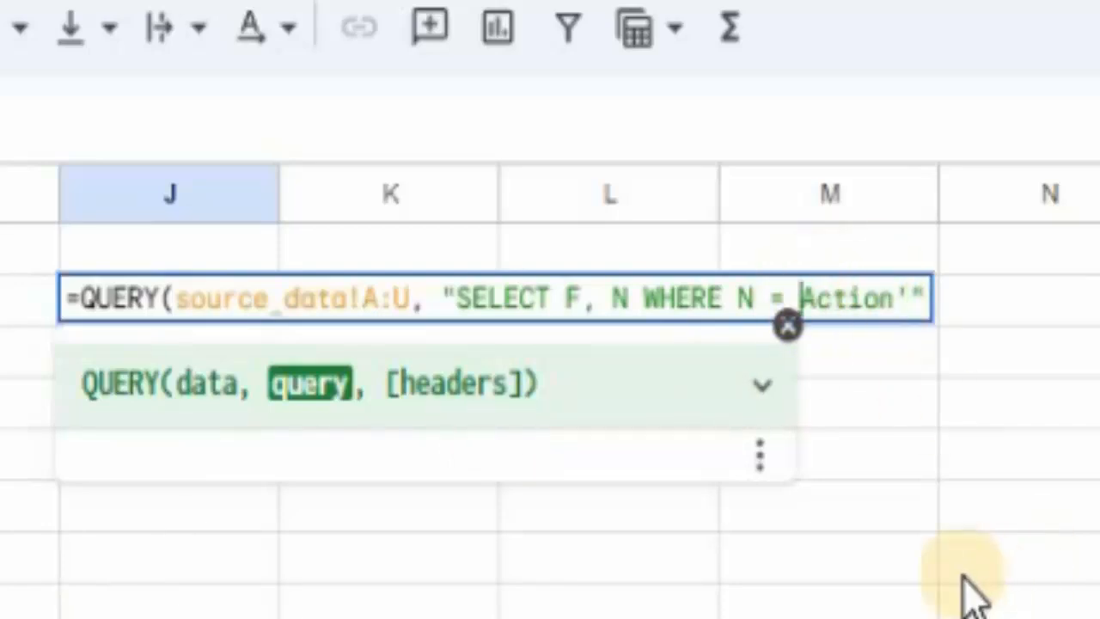
{"action": "type", "text": "'"}
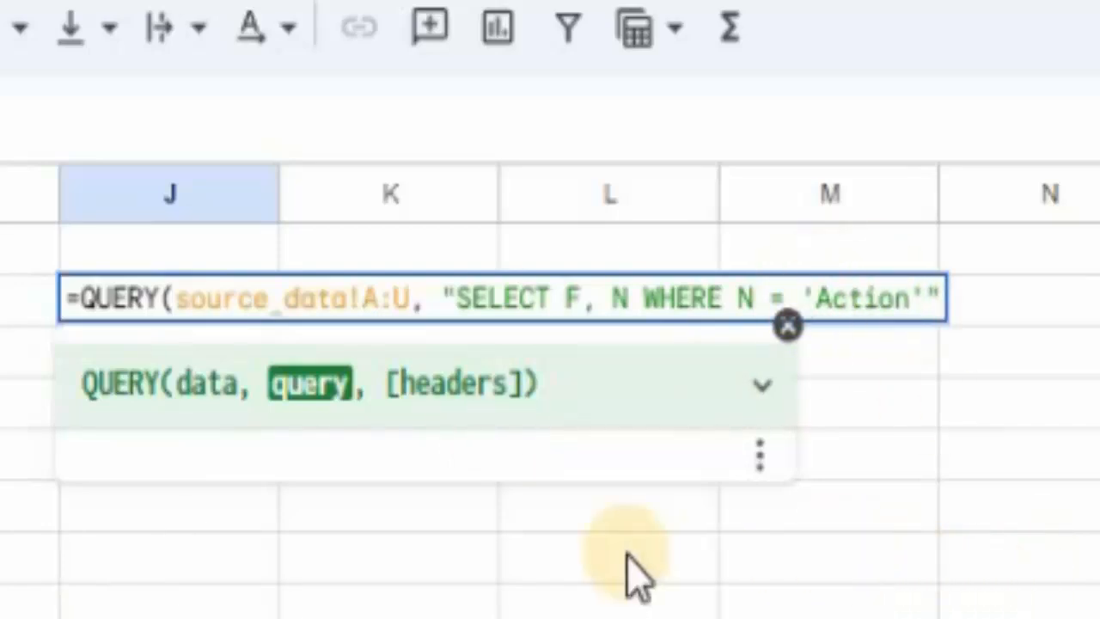
{"action": "key", "text": "Return"}
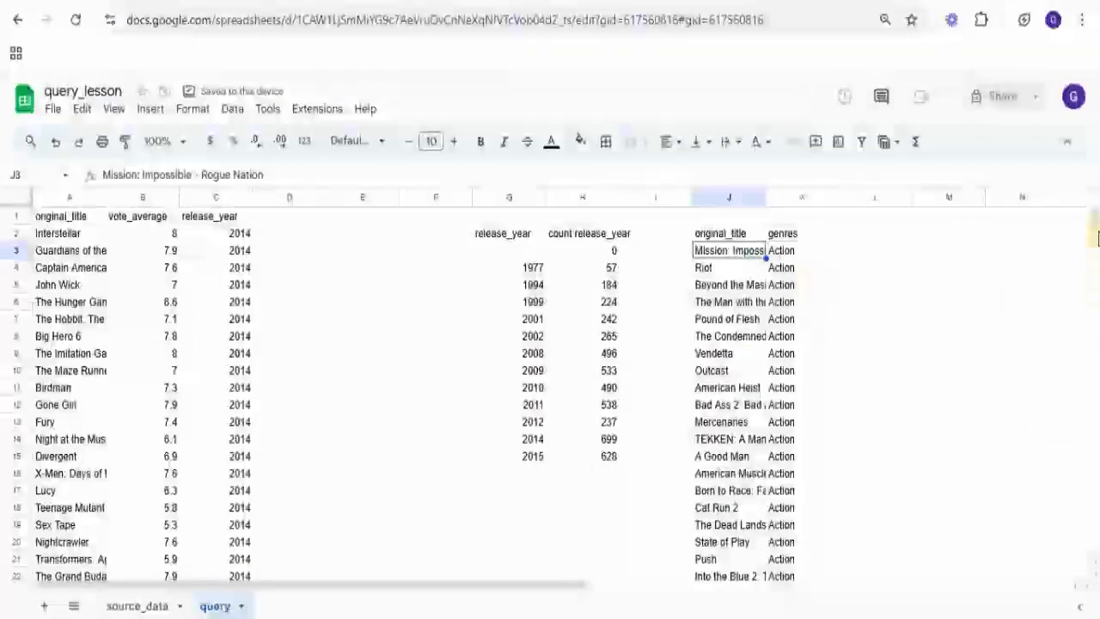
Step: Look through the filtered movie list in J and K and compare it with the genres column of the source_data sheet
{"action": "mouse_move", "coordinate": [1093, 225]}
{"action": "left_mouse_down"}
{"action": "mouse_move", "coordinate": [1095, 241]}
{"action": "mouse_move", "coordinate": [1093, 212]}
{"action": "left_mouse_up"}
{"action": "scroll", "coordinate": [786, 306], "scroll_direction": "down", "scroll_amount": 5}
{"action": "scroll", "coordinate": [787, 301], "scroll_direction": "up", "scroll_amount": 5}
{"action": "scroll", "coordinate": [772, 446], "scroll_direction": "down", "scroll_amount": 4}
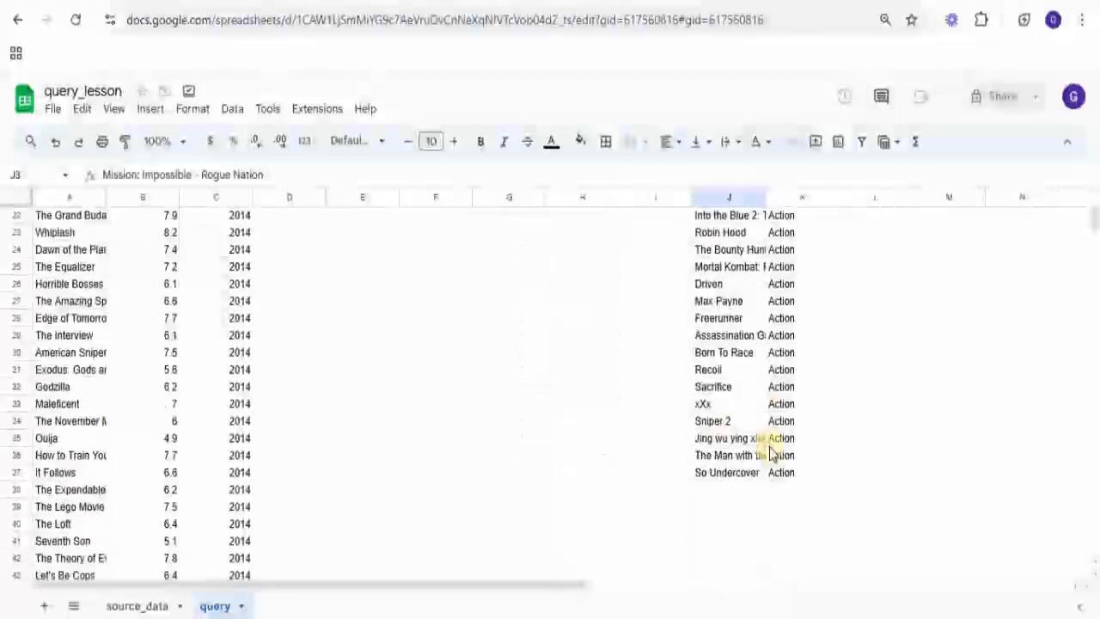
{"action": "left_click", "coordinate": [142, 606]}
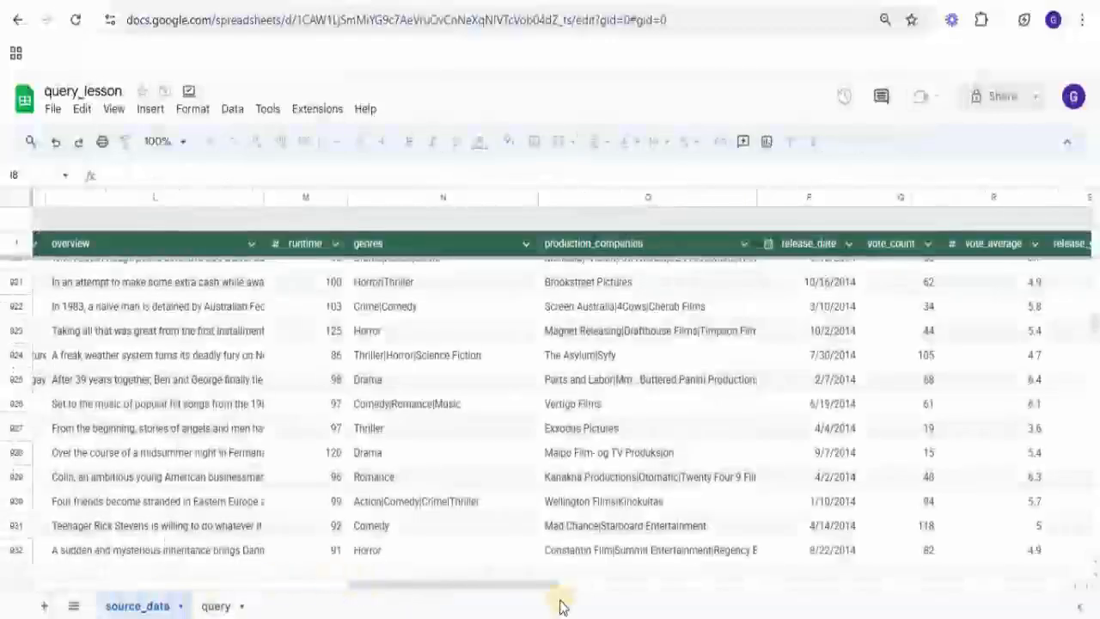
{"action": "mouse_move", "coordinate": [413, 583]}
{"action": "left_mouse_down"}
{"action": "mouse_move", "coordinate": [446, 584]}
{"action": "mouse_move", "coordinate": [417, 582]}
{"action": "left_mouse_up"}
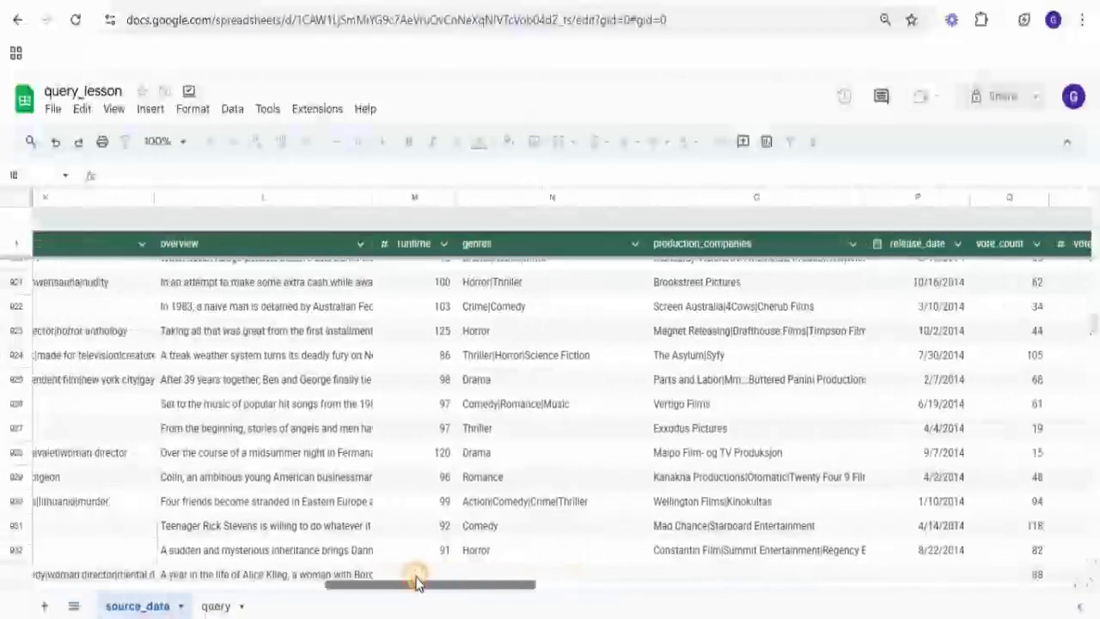
{"action": "scroll", "coordinate": [491, 489], "scroll_direction": "up", "scroll_amount": 20}
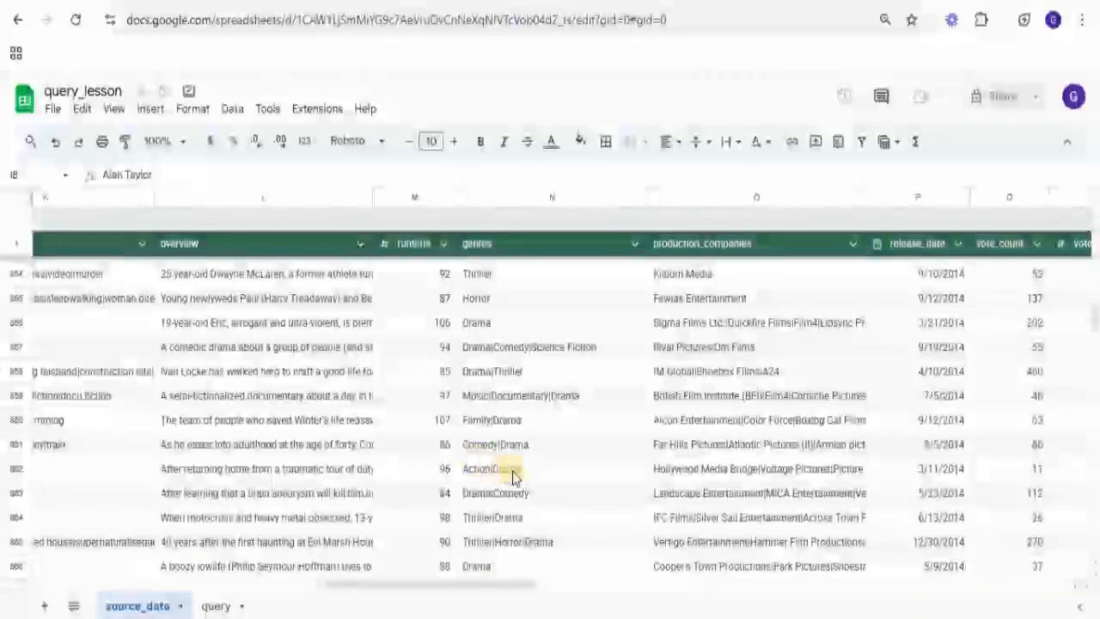
{"action": "scroll", "coordinate": [511, 477], "scroll_direction": "up", "scroll_amount": 8}
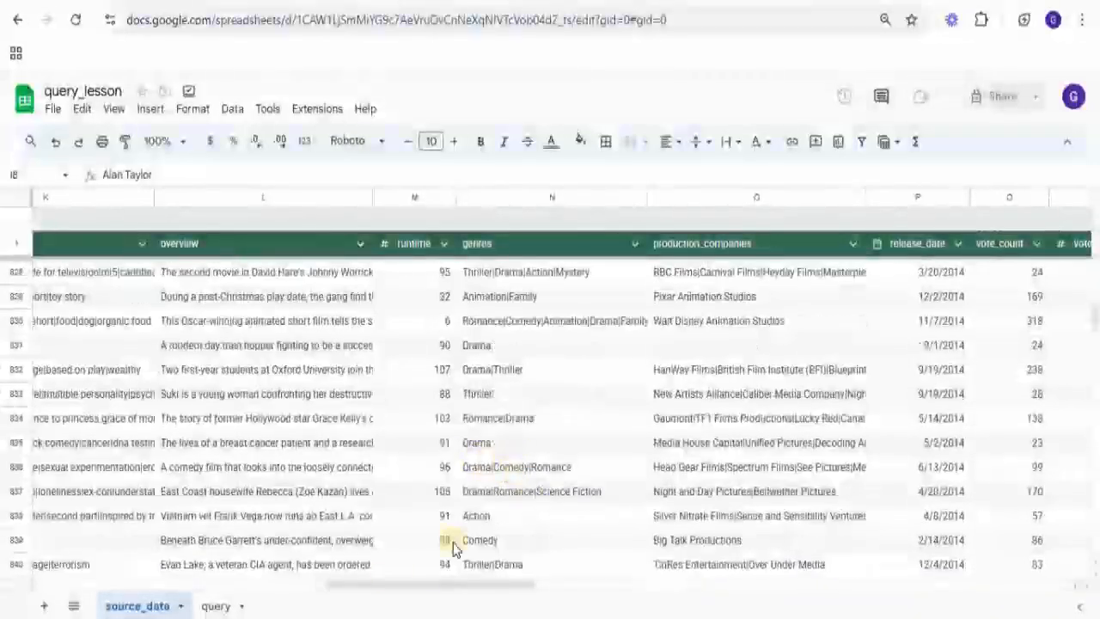
Step: Return to the query sheet, replace the equals sign in the J2 query with CONTAINS, and enter the formula
{"action": "left_click", "coordinate": [215, 607]}
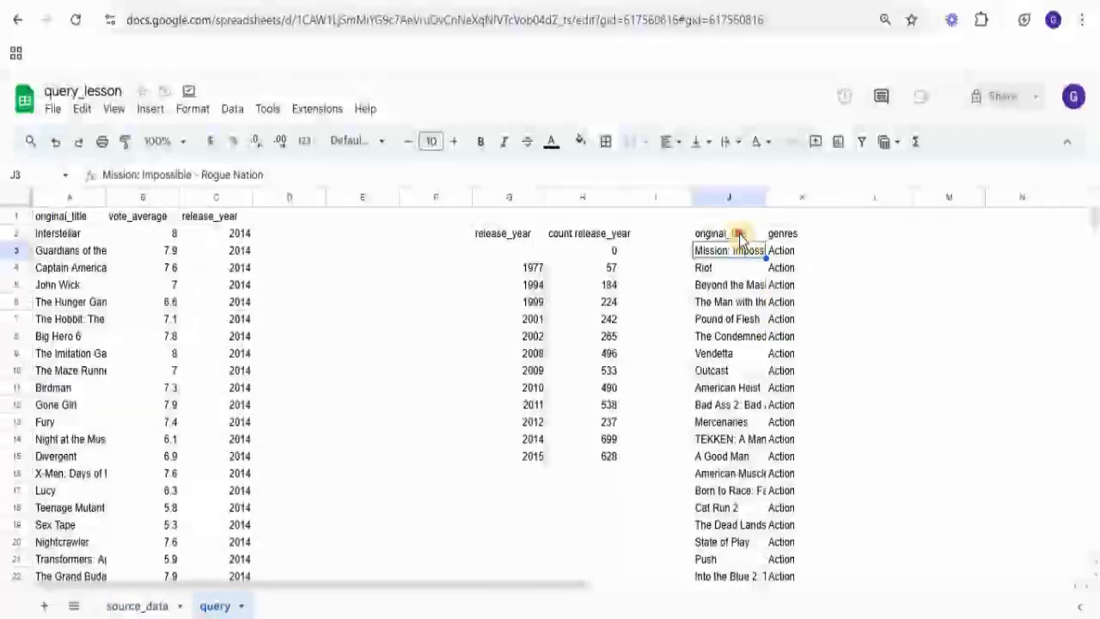
{"action": "left_click", "coordinate": [737, 235]}
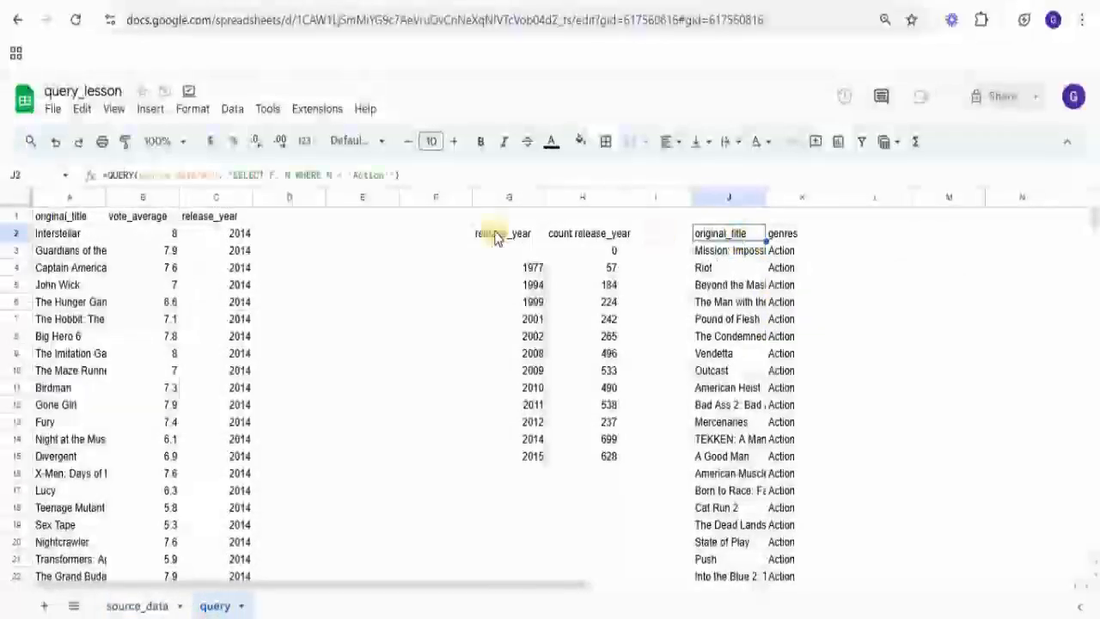
{"action": "left_click", "coordinate": [344, 177]}
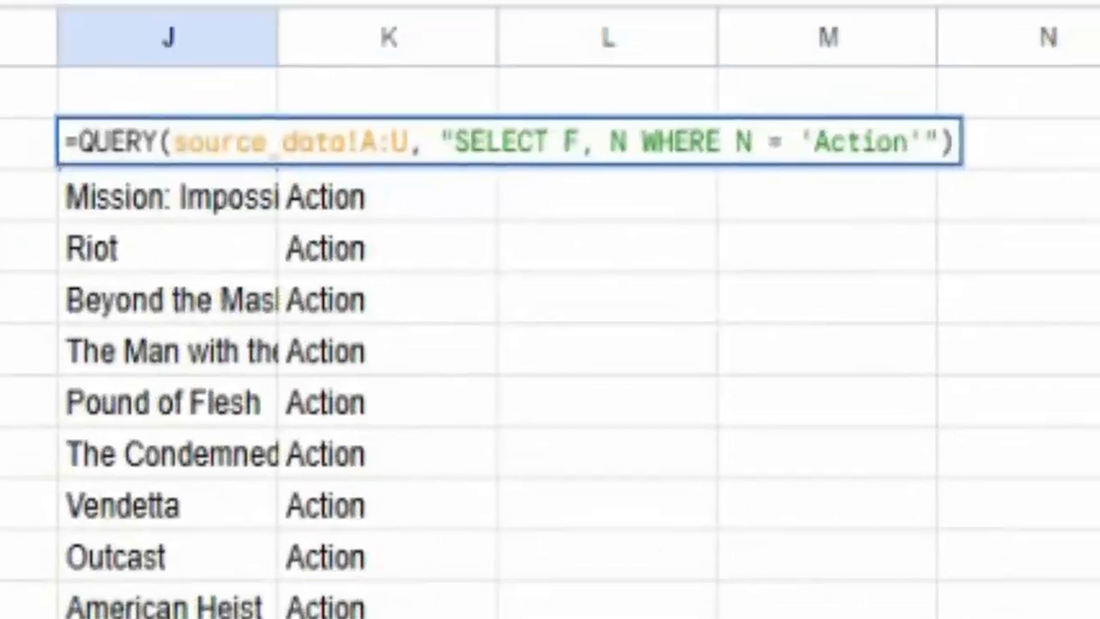
{"action": "key", "text": "BackSpace"}
{"action": "type", "text": "CONTI"}
{"action": "key", "text": "BackSpace"}
{"action": "type", "text": "AINS"}
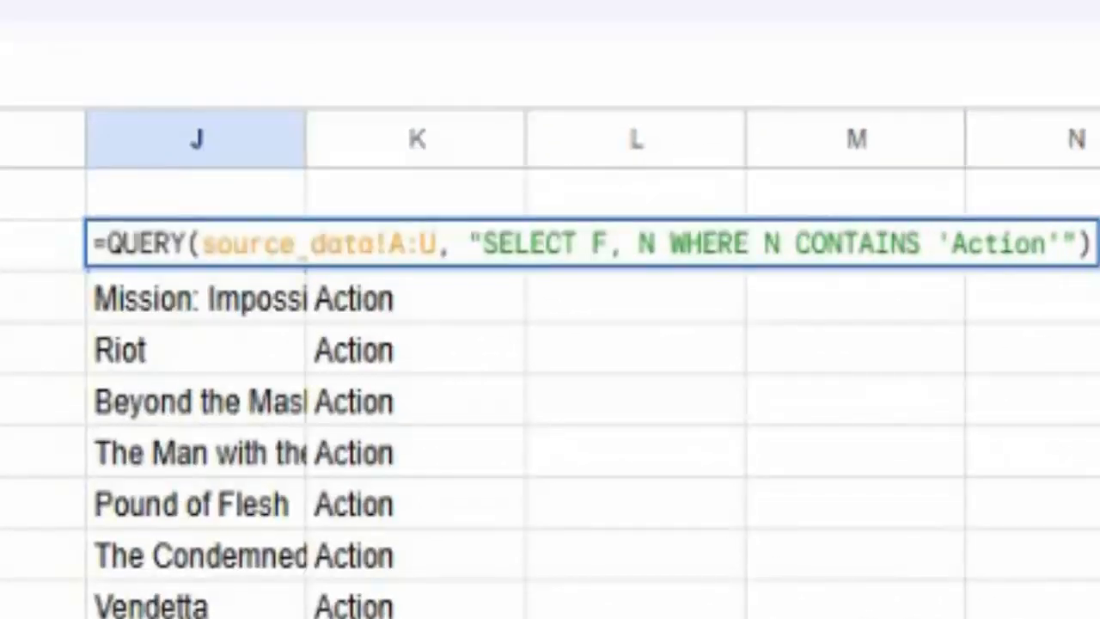
{"action": "key", "text": "Return"}
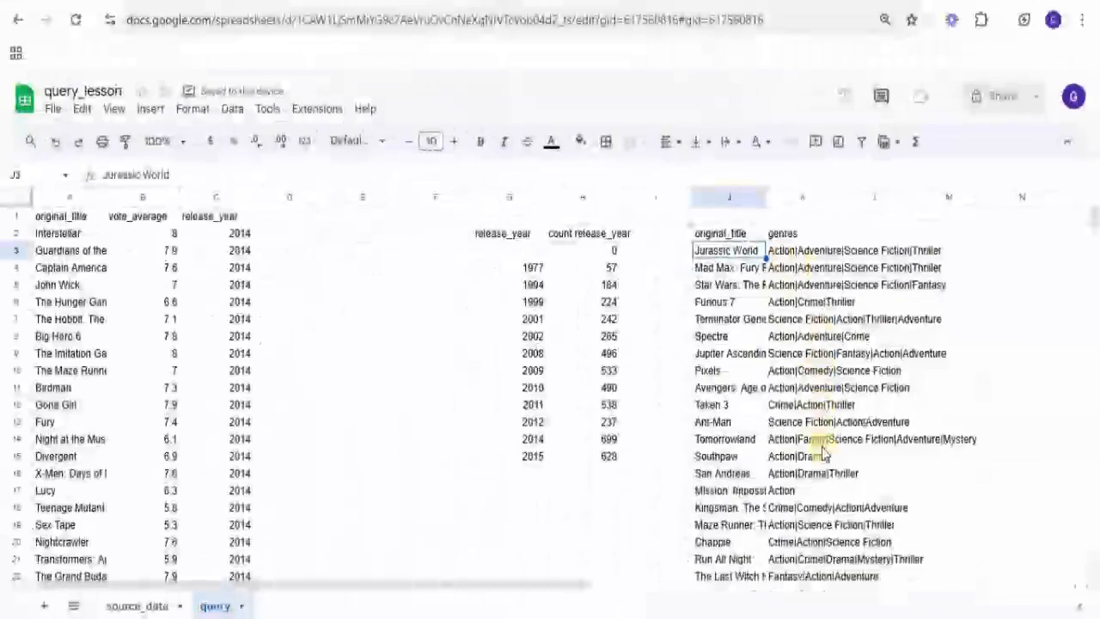
{"action": "scroll", "coordinate": [823, 454], "scroll_direction": "down", "scroll_amount": 20}
{"action": "scroll", "coordinate": [824, 454], "scroll_direction": "down", "scroll_amount": 20}
{"action": "scroll", "coordinate": [823, 453], "scroll_direction": "up", "scroll_amount": 20}
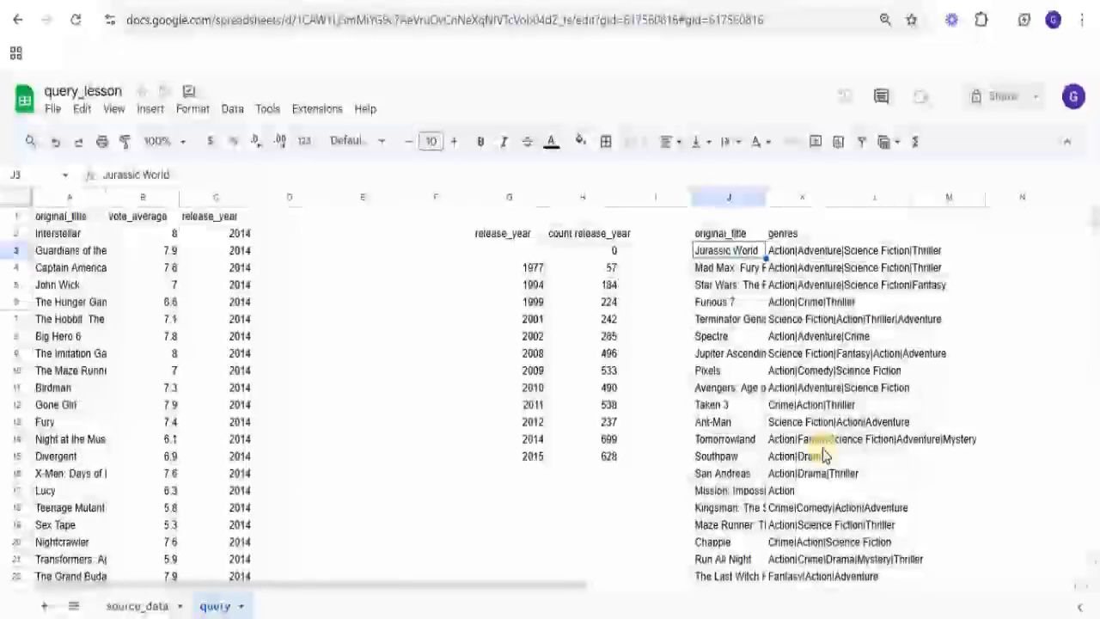
Step: Start a new QUERY formula in N2, beside the list of action movies
{"action": "left_click_drag", "start_coordinate": [599, 590], "coordinate": [764, 567]}
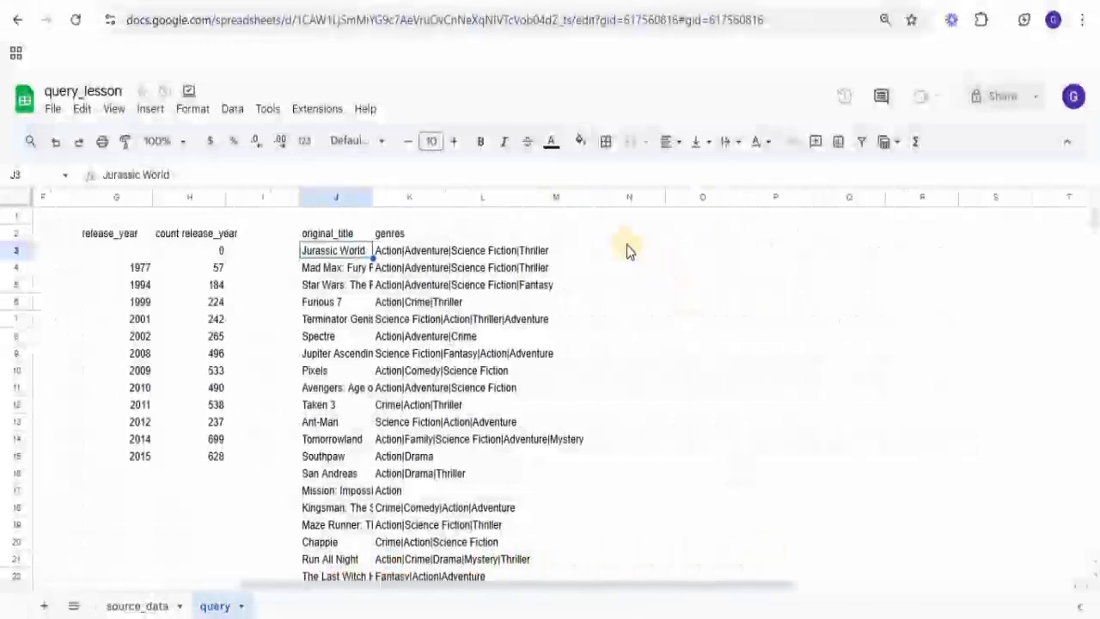
{"action": "left_click", "coordinate": [629, 241]}
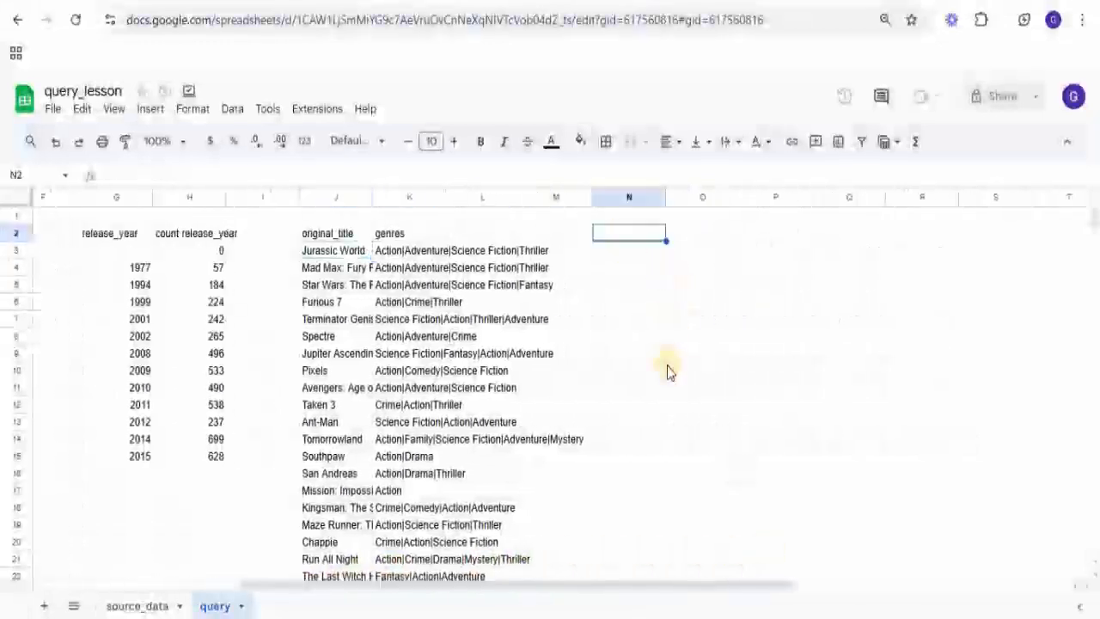
{"action": "left_click", "coordinate": [648, 251]}
{"action": "left_click", "coordinate": [647, 238]}
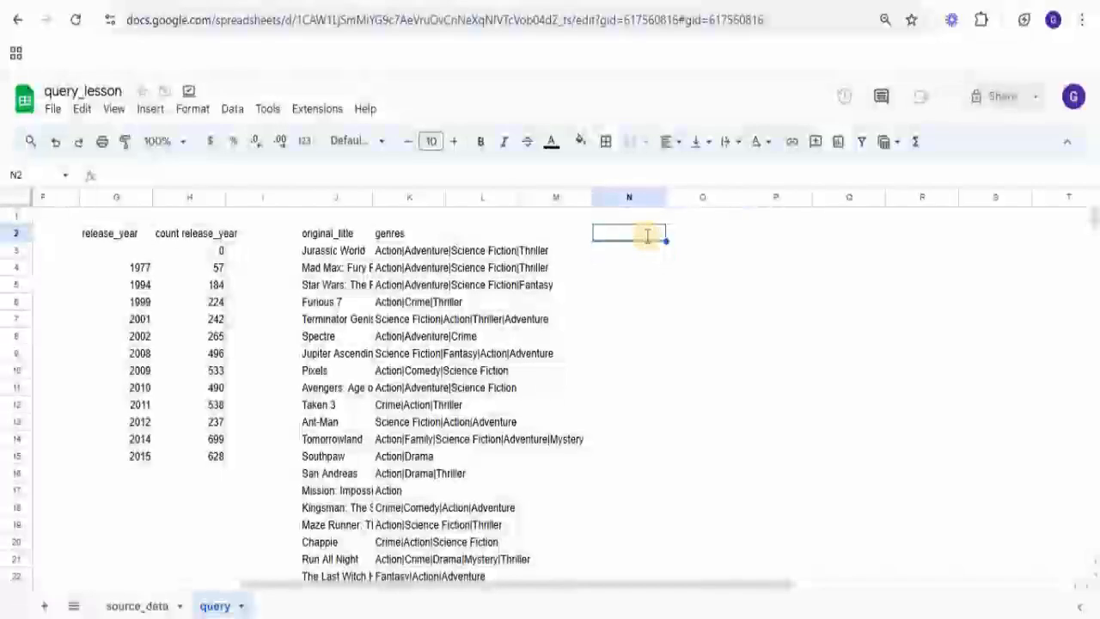
{"action": "type", "text": "="}
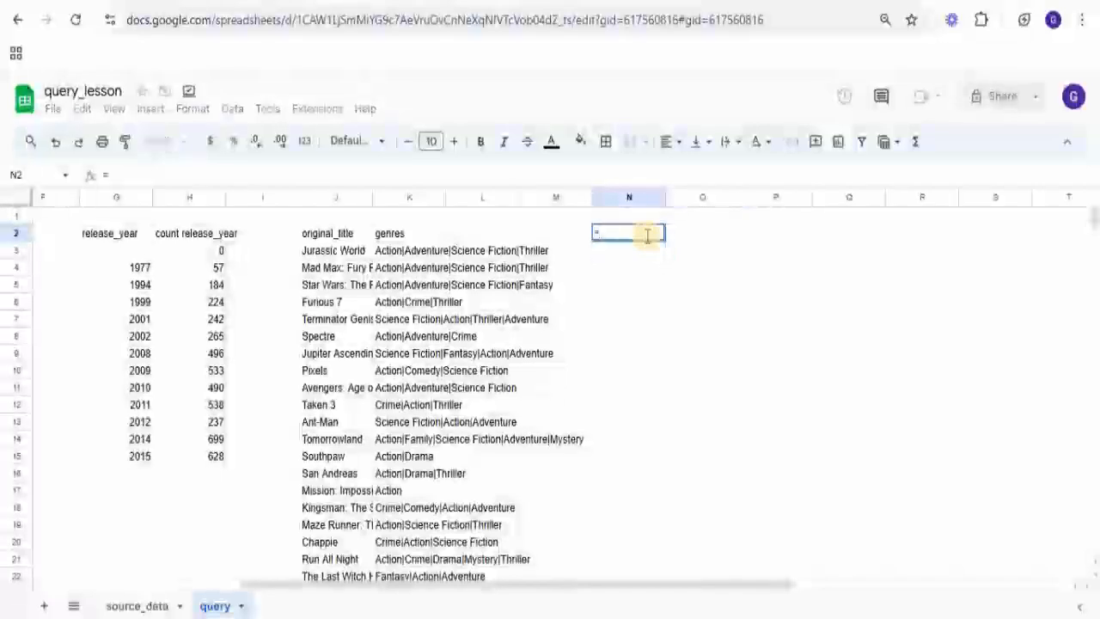
{"action": "type", "text": "QUERY"}
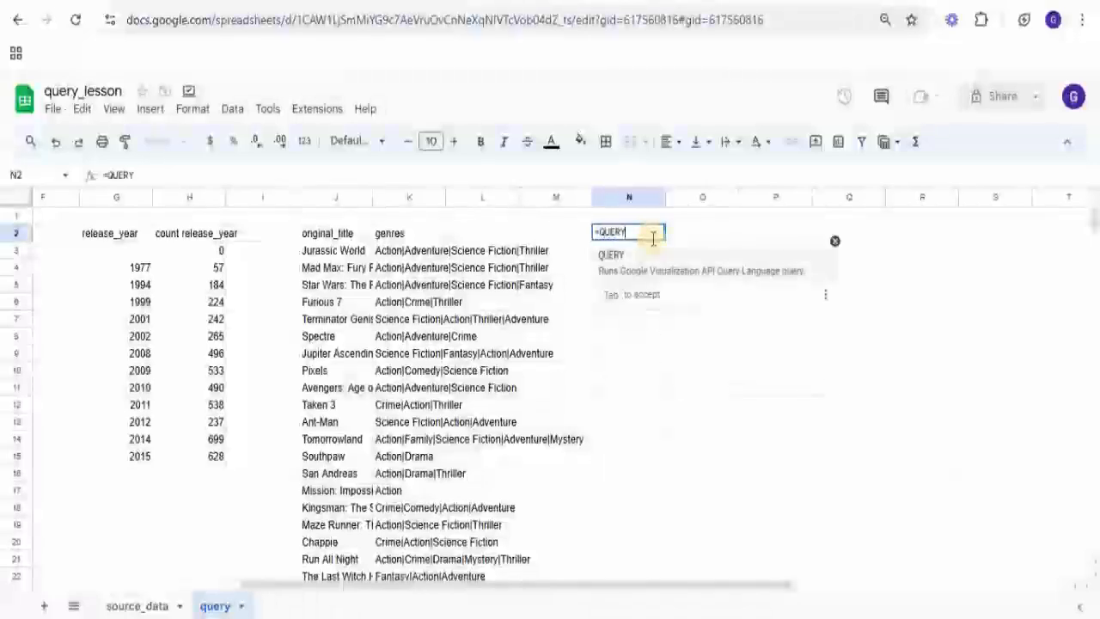
{"action": "type", "text": "("}
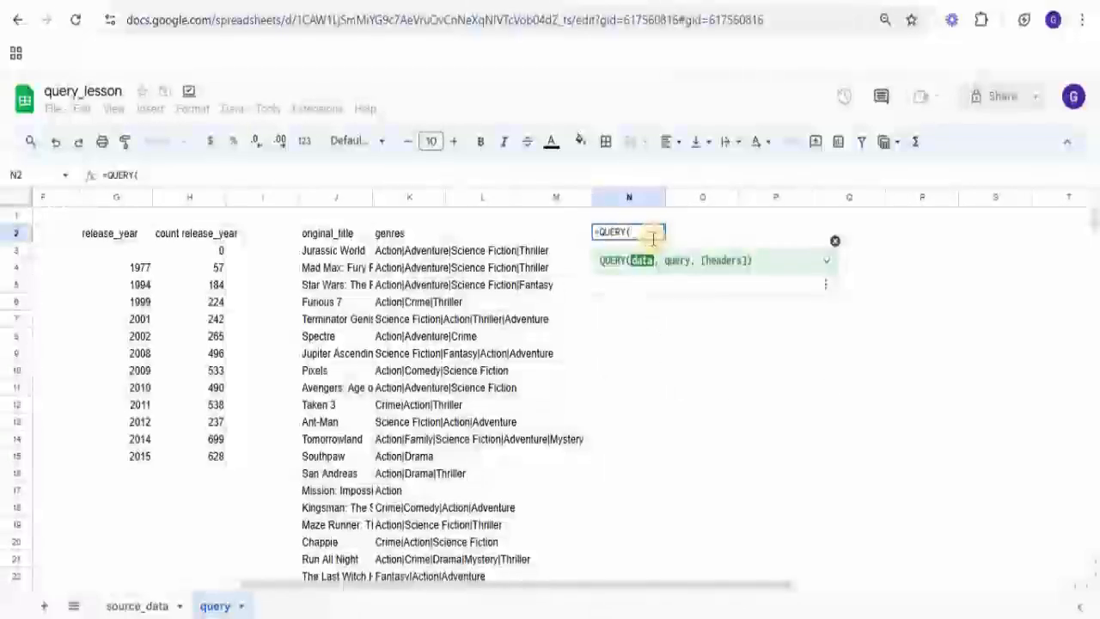
Step: Set the data range of the new QUERY formula in N2 to source_data!A:U
{"action": "type", "text": "spirc"}
{"action": "key", "text": "BackSpace"}
{"action": "key", "text": "BackSpace"}
{"action": "key", "text": "BackSpace"}
{"action": "key", "text": "BackSpace"}
{"action": "type", "text": "pir"}
{"action": "key", "text": "BackSpace"}
{"action": "key", "text": "BackSpace"}
{"action": "key", "text": "BackSpace"}
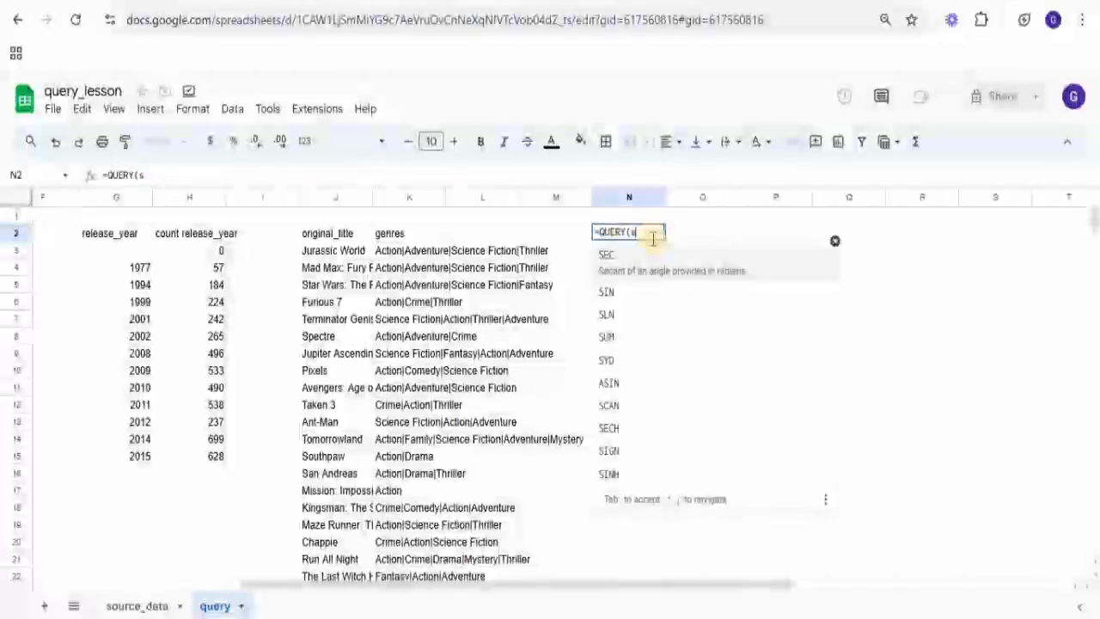
{"action": "type", "text": "ou"}
{"action": "key", "text": "BackSpace"}
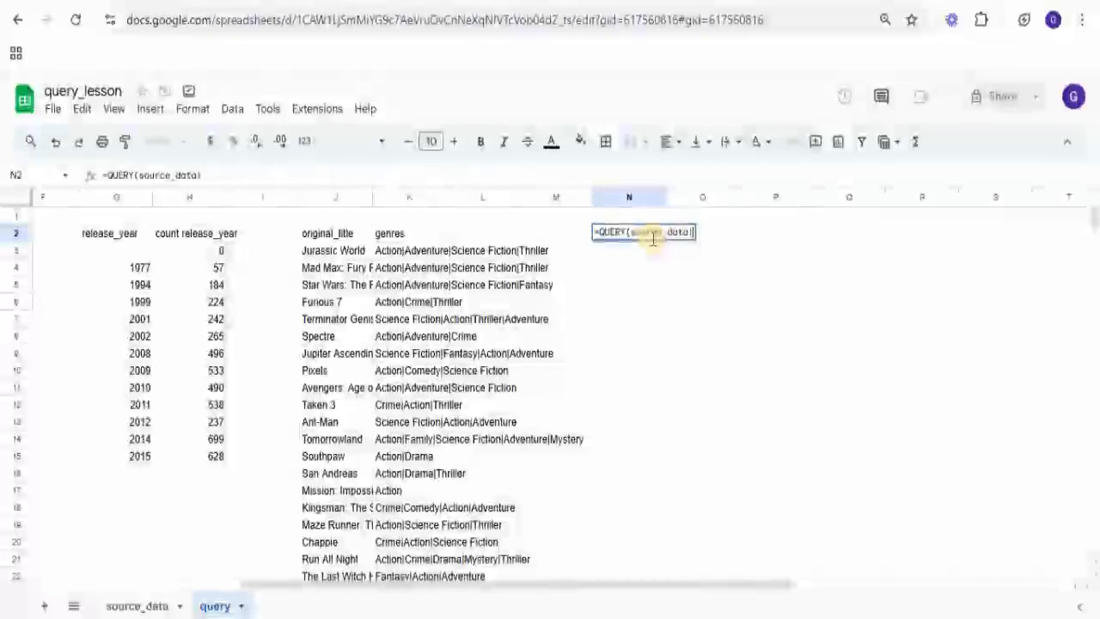
{"action": "type", "text": "!A"}
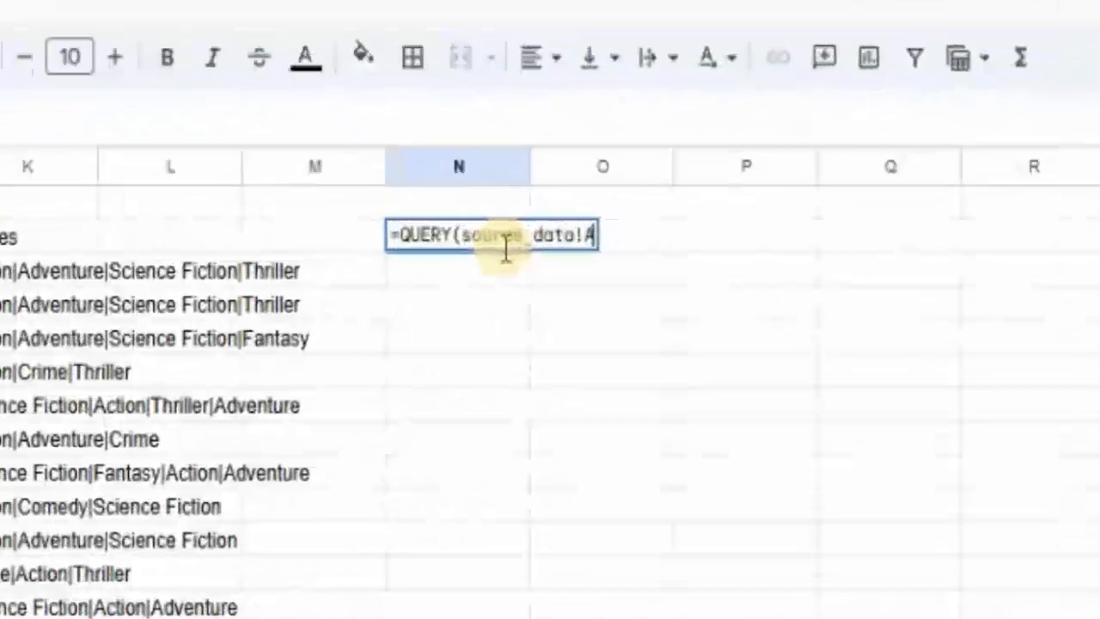
{"action": "type", "text": ":U"}
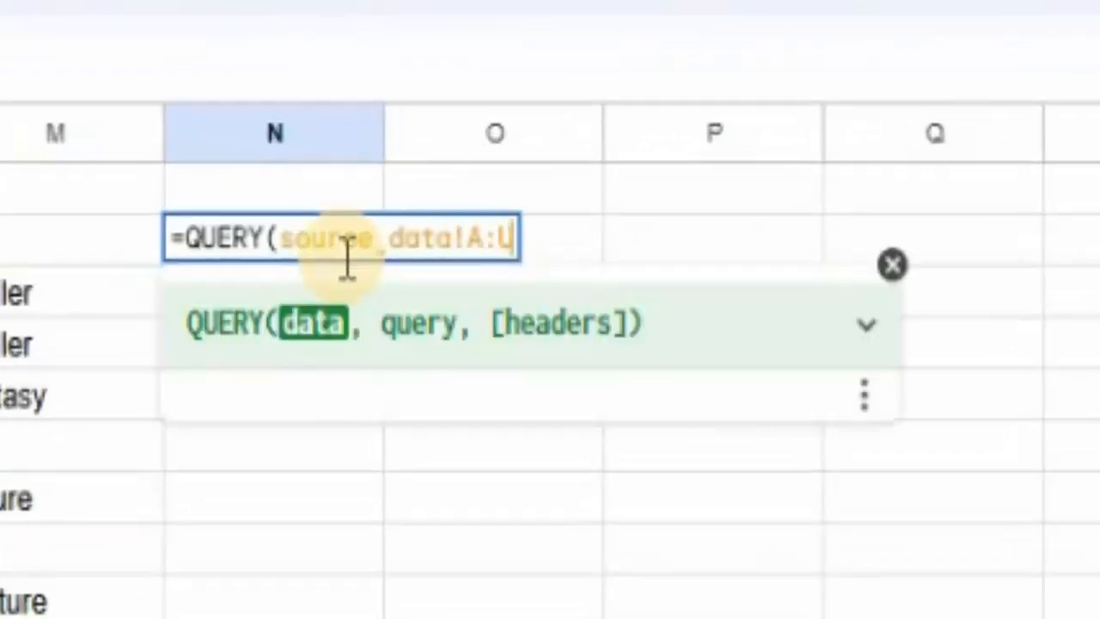
Step: Begin the N2 query string with SELECT COUNT( and find the letter of the vote_average column in the source_data sheet
{"action": "type", "text": ", "}
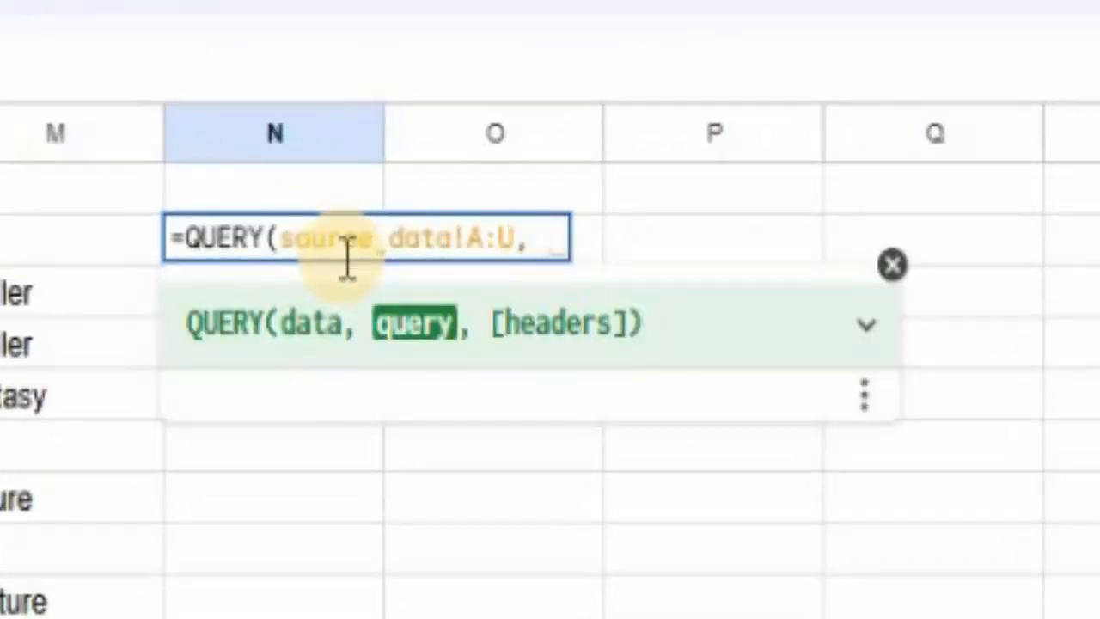
{"action": "type", "text": "\"SELECT COUNT("}
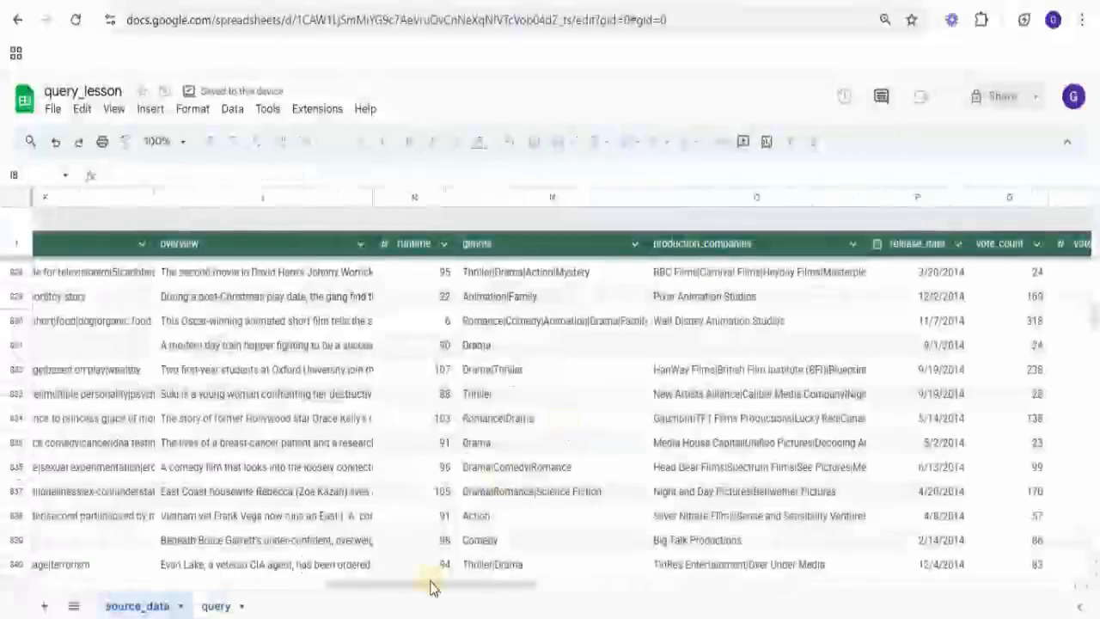
{"action": "left_click_drag", "start_coordinate": [408, 587], "coordinate": [547, 583]}
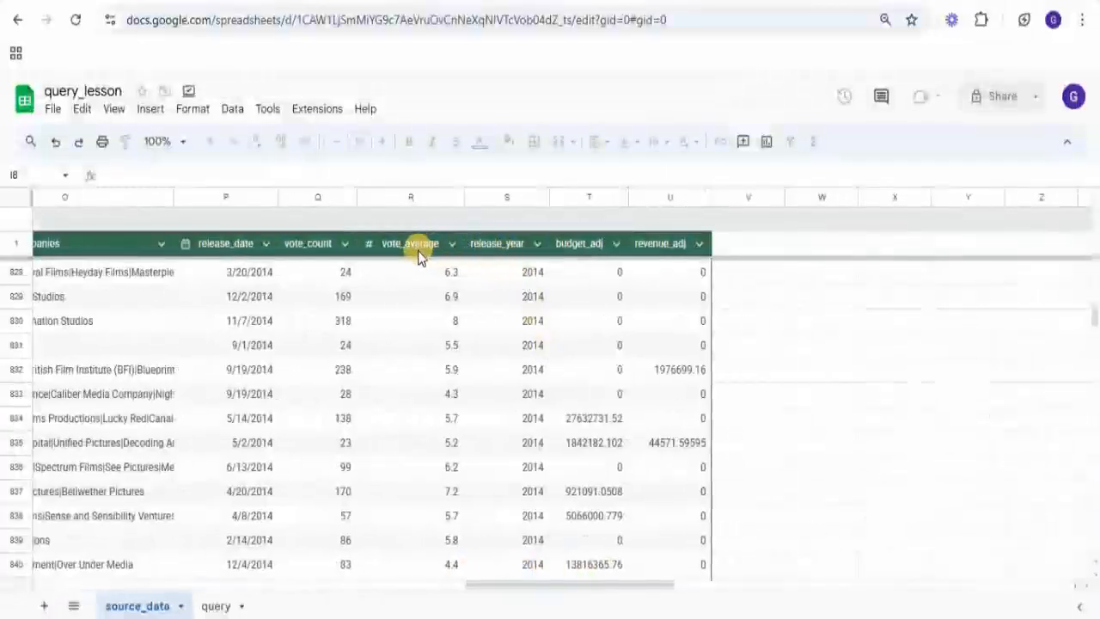
{"action": "scroll", "coordinate": [449, 464], "scroll_direction": "down", "scroll_amount": 3}
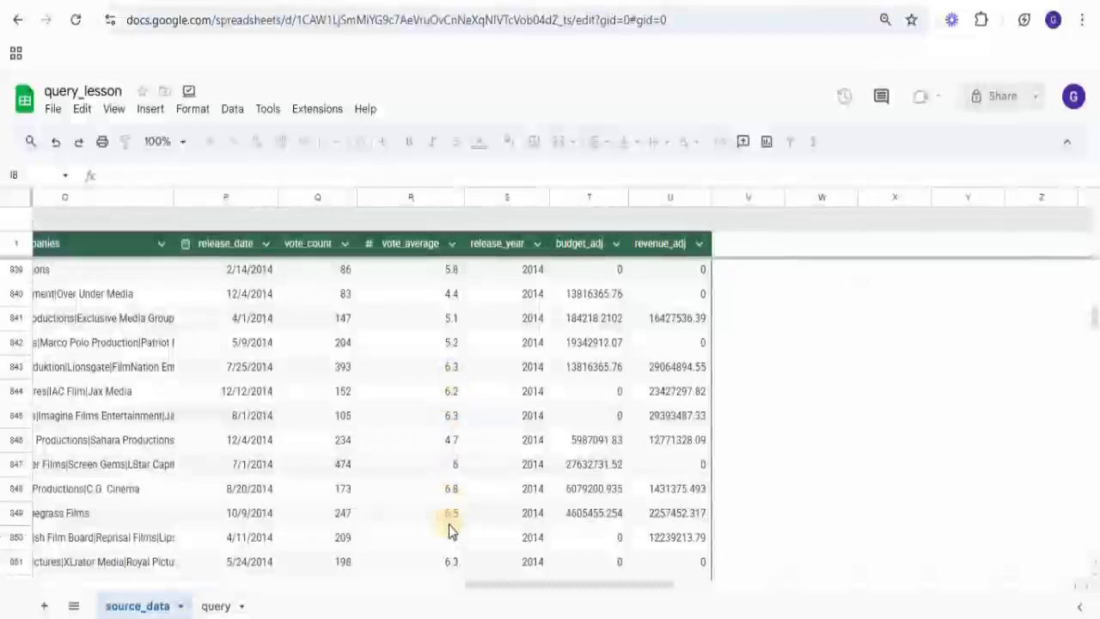
Step: Return to the query sheet and put column R inside the COUNT of the N2 query string
{"action": "left_click", "coordinate": [216, 606]}
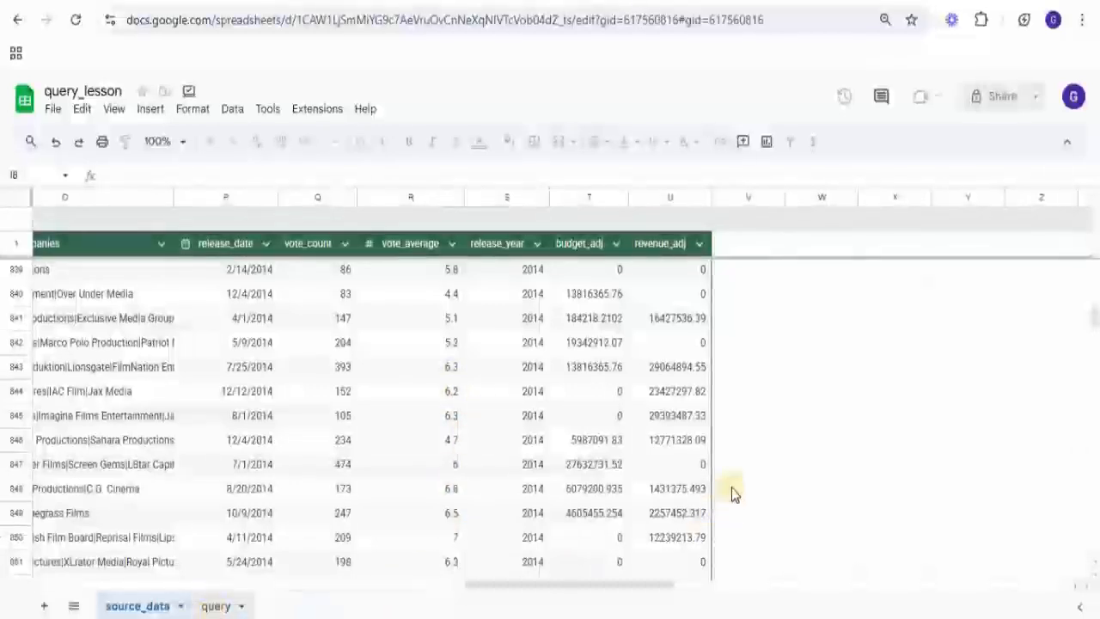
{"action": "left_click", "coordinate": [645, 263]}
{"action": "left_click", "coordinate": [645, 234]}
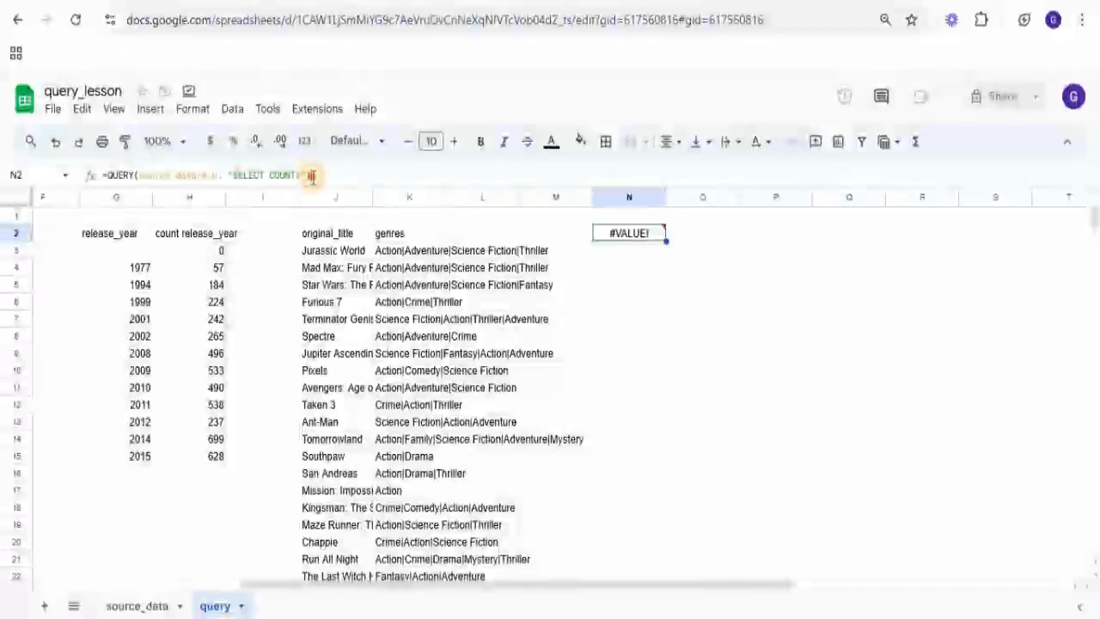
{"action": "left_click", "coordinate": [311, 176]}
{"action": "left_click", "coordinate": [298, 174]}
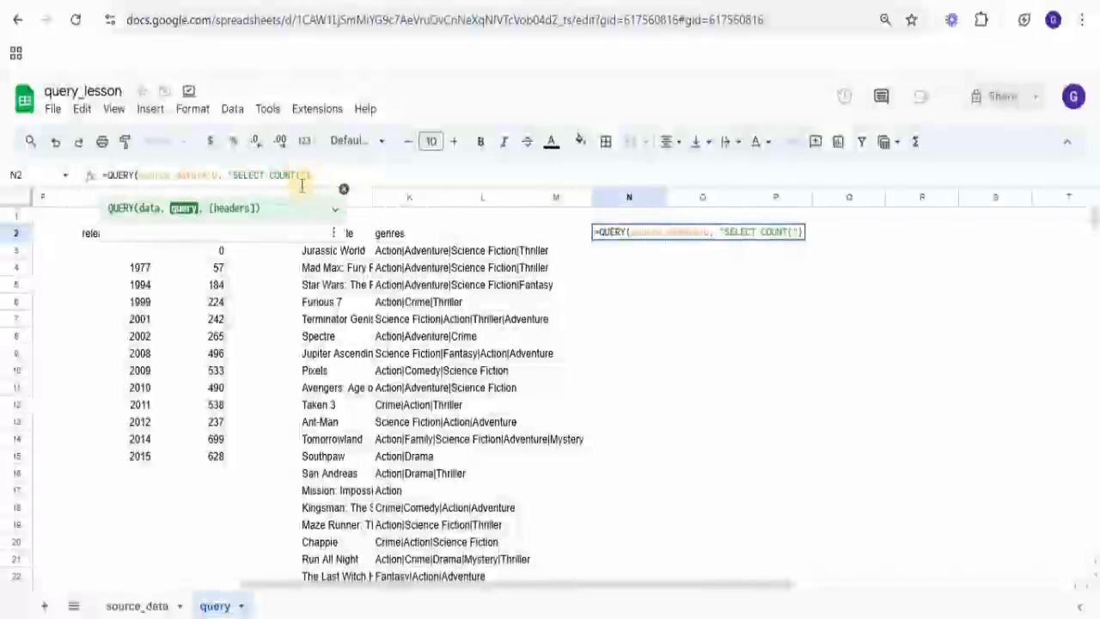
{"action": "left_click", "coordinate": [146, 605]}
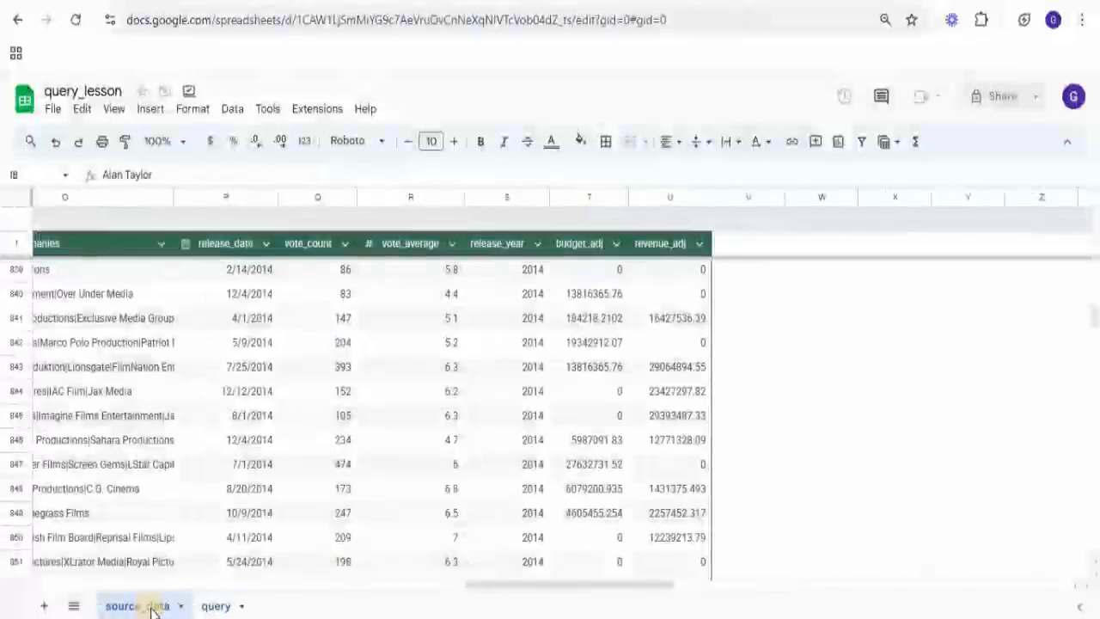
{"action": "left_click", "coordinate": [220, 607]}
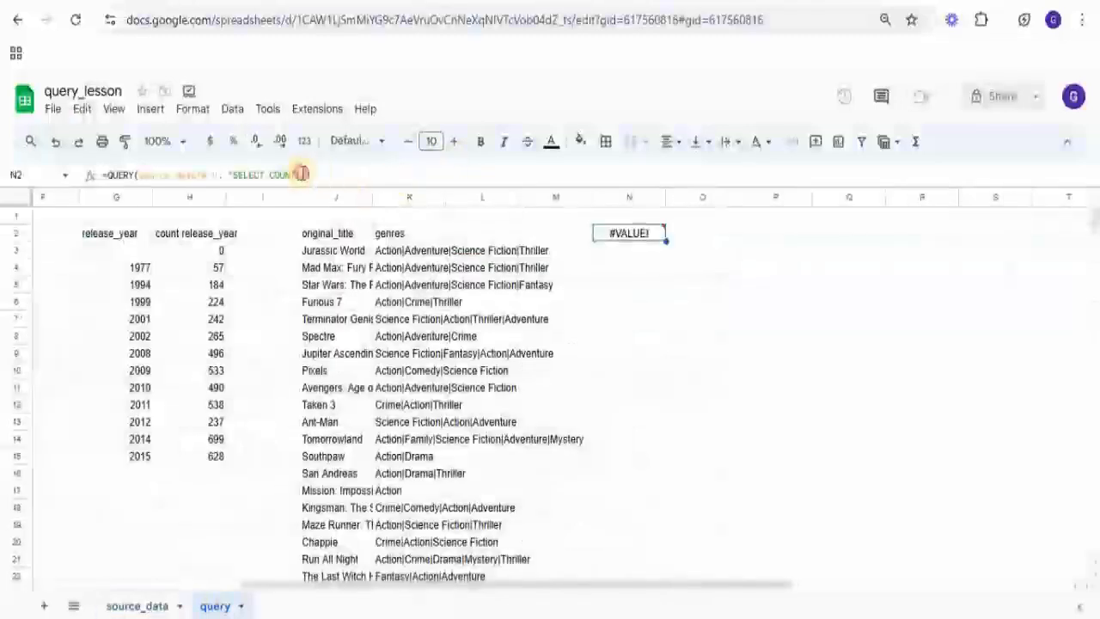
{"action": "left_click", "coordinate": [301, 174]}
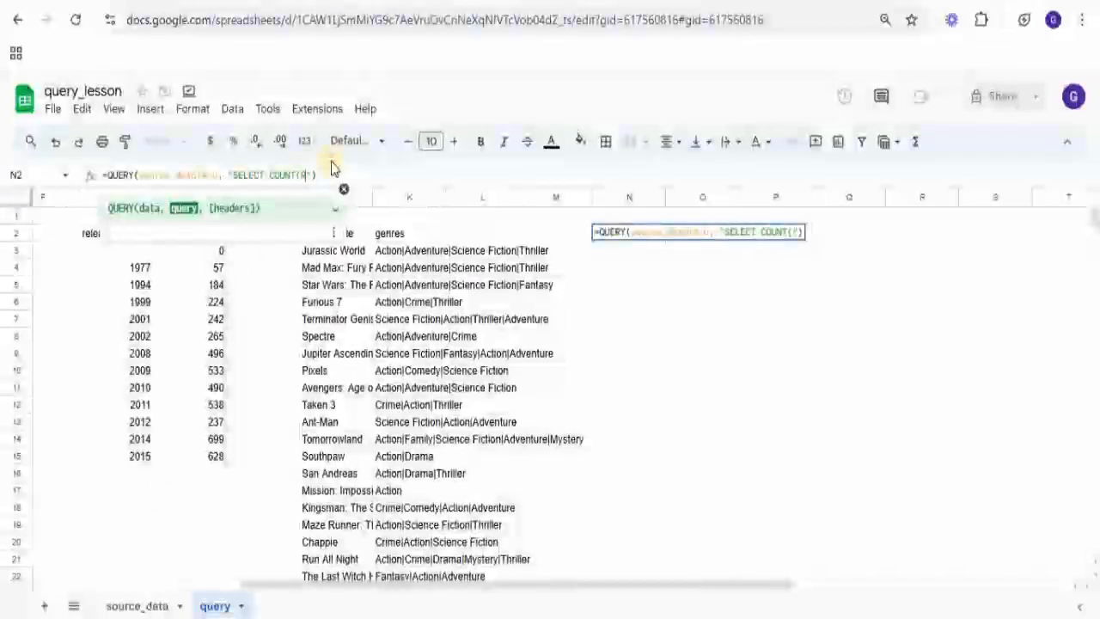
Step: Add the condition WHERE R >= 7 to the N2 query string, enter the formula and check the count in N3
{"action": "type", "text": "WHERE R "}
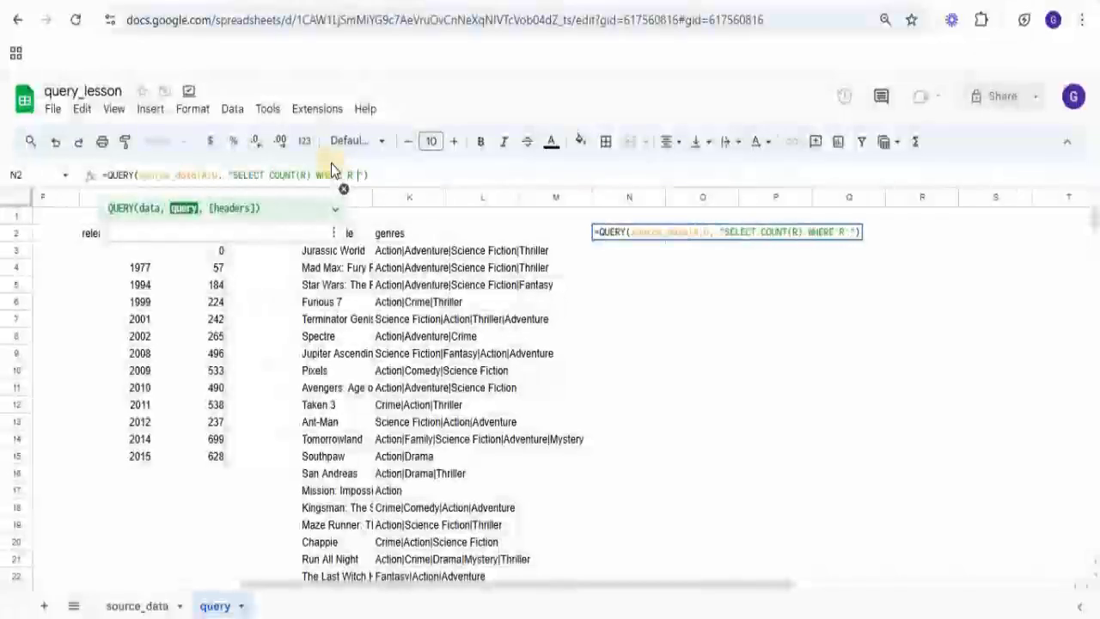
{"action": "type", "text": ">="}
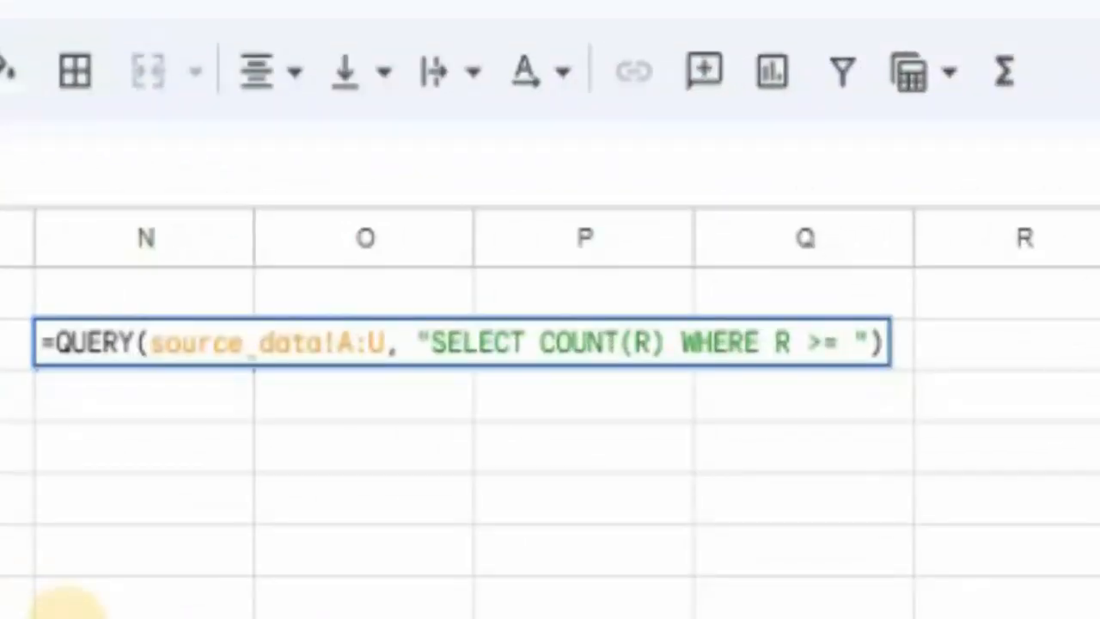
{"action": "type", "text": " 7"}
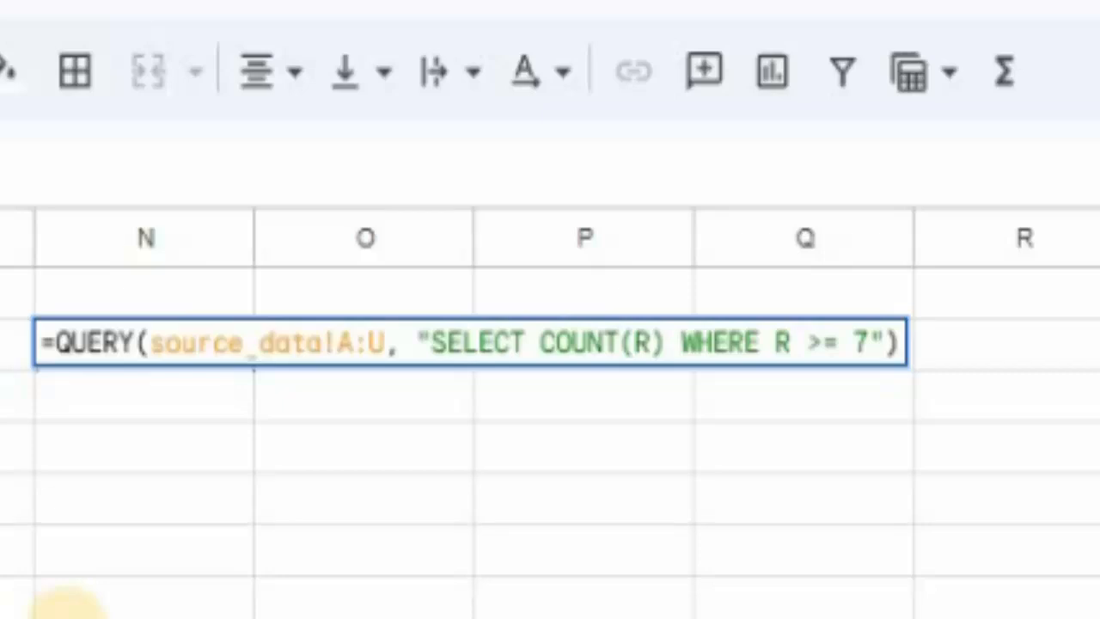
{"action": "key", "text": "Return"}
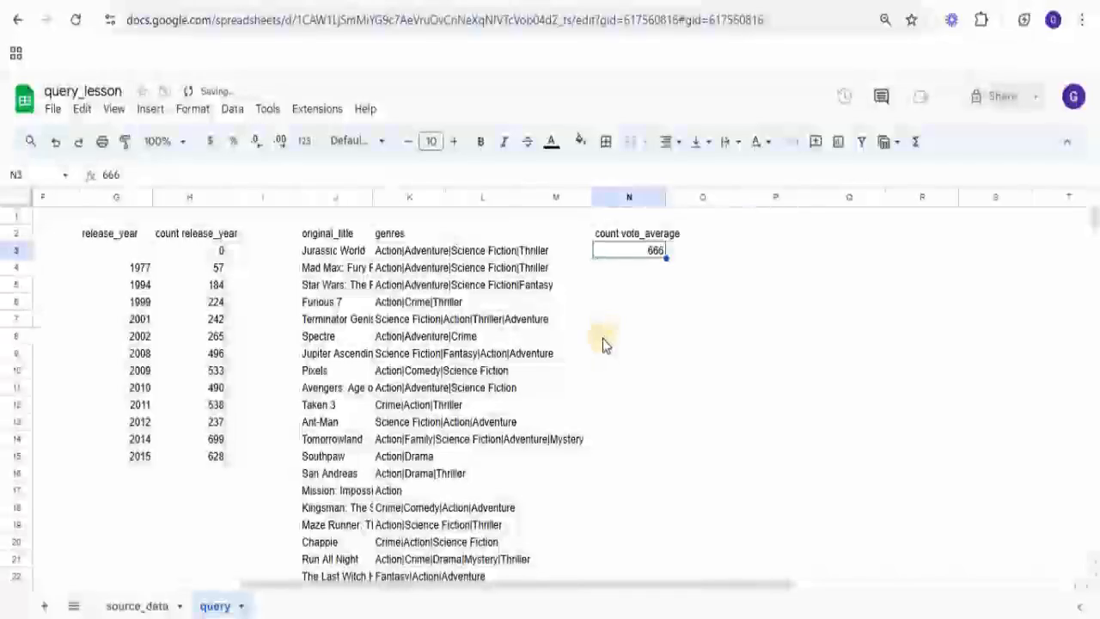
{"action": "left_click", "coordinate": [650, 282]}
{"action": "left_click", "coordinate": [657, 249]}
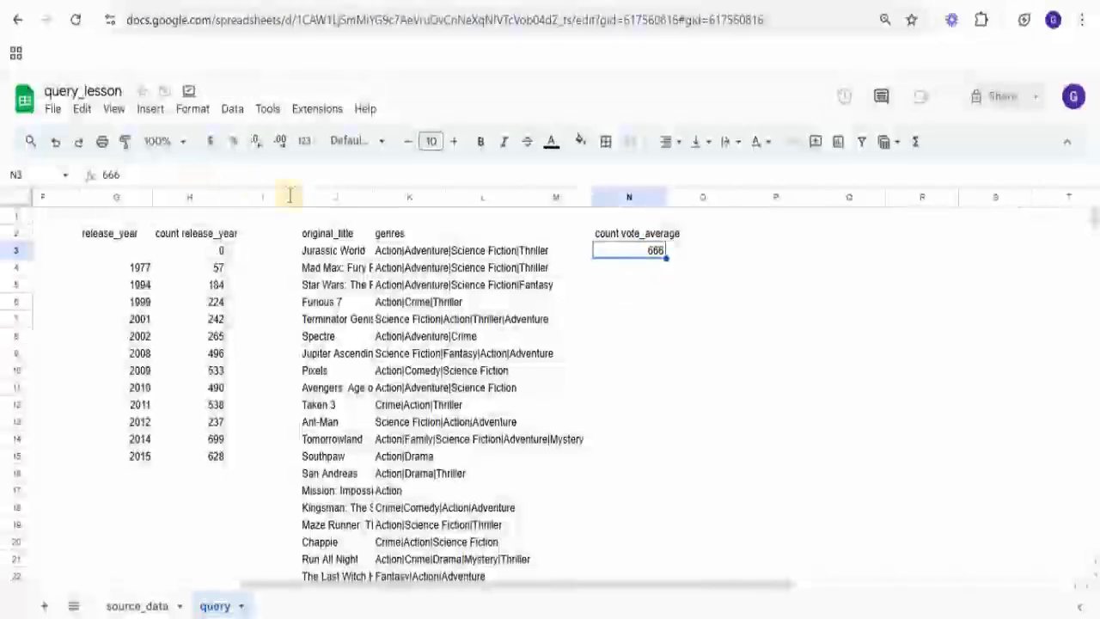
Step: Change the vote average threshold in the N2 query to 8 and enter the formula
{"action": "left_click", "coordinate": [640, 240]}
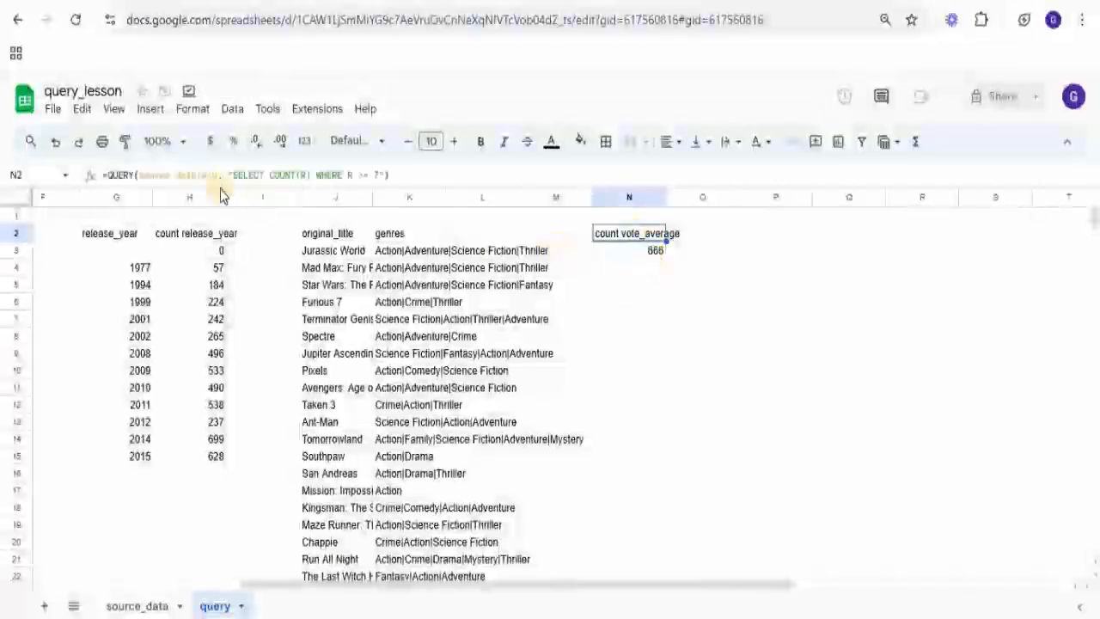
{"action": "left_click", "coordinate": [374, 175]}
{"action": "type", "text": "8"}
{"action": "key", "text": "Return"}
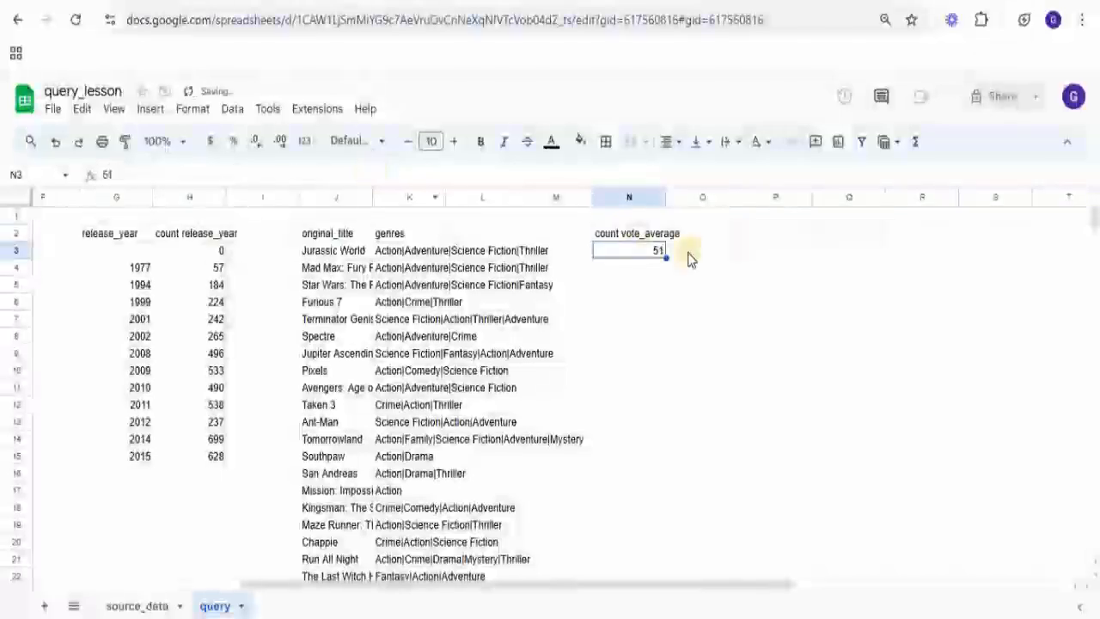
Step: Change the vote average threshold in the N2 query to 9, enter the formula and check the count in N3
{"action": "left_click", "coordinate": [619, 240]}
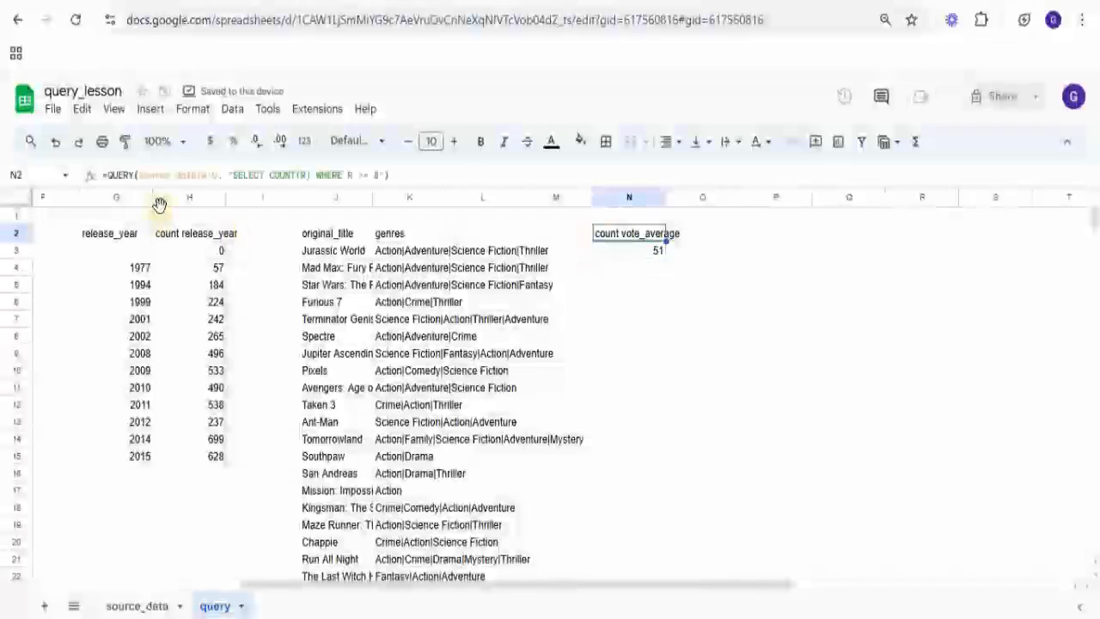
{"action": "left_click", "coordinate": [371, 174]}
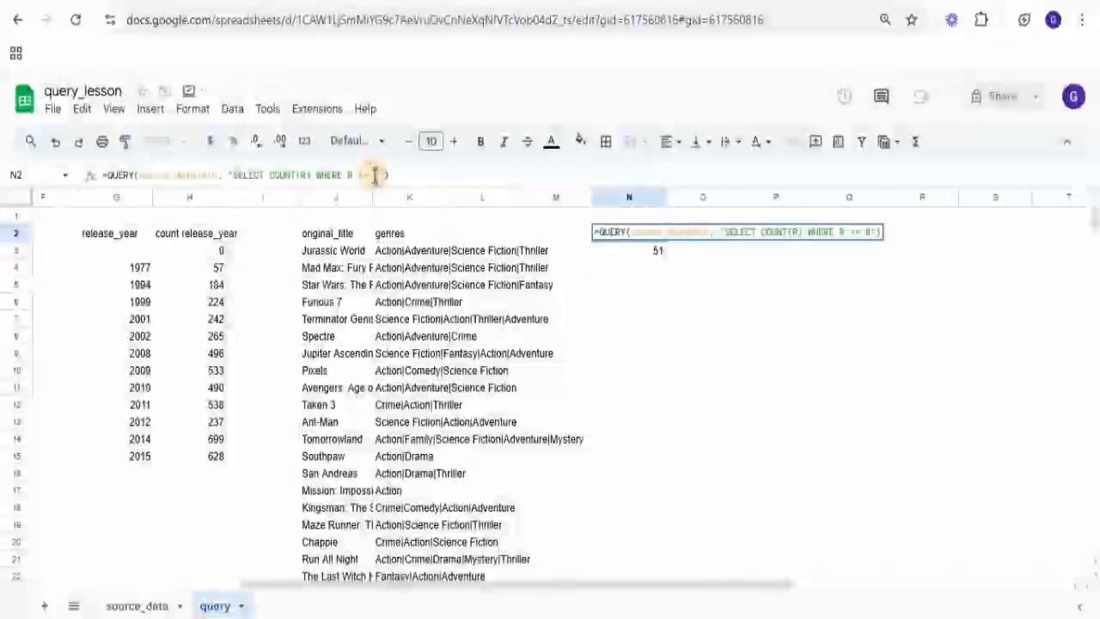
{"action": "key", "text": "BackSpace"}
{"action": "type", "text": "9"}
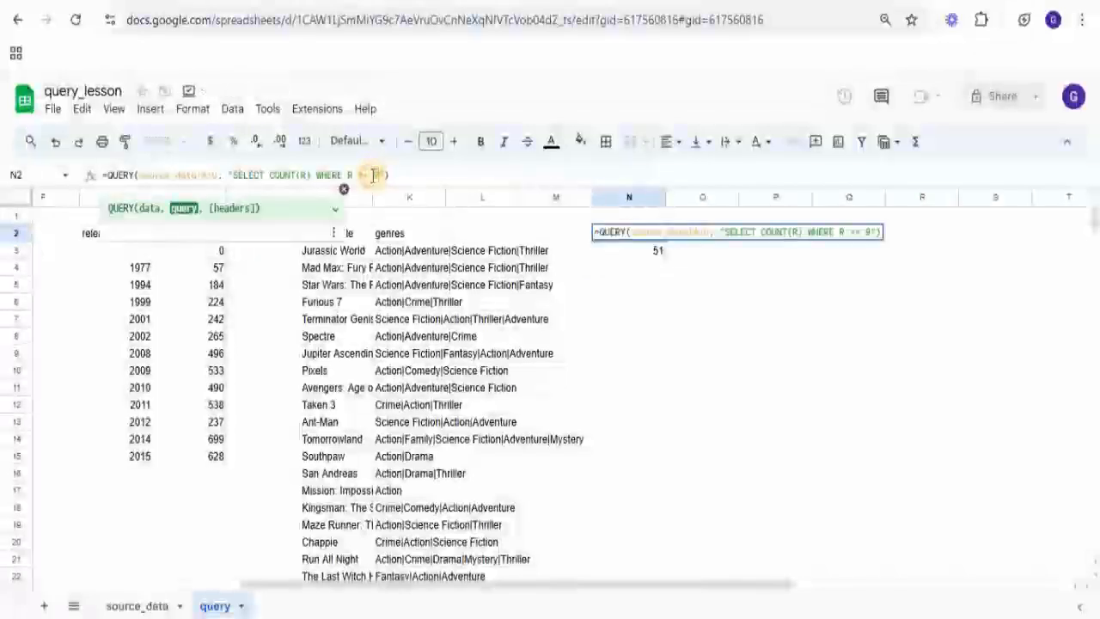
{"action": "key", "text": "Return"}
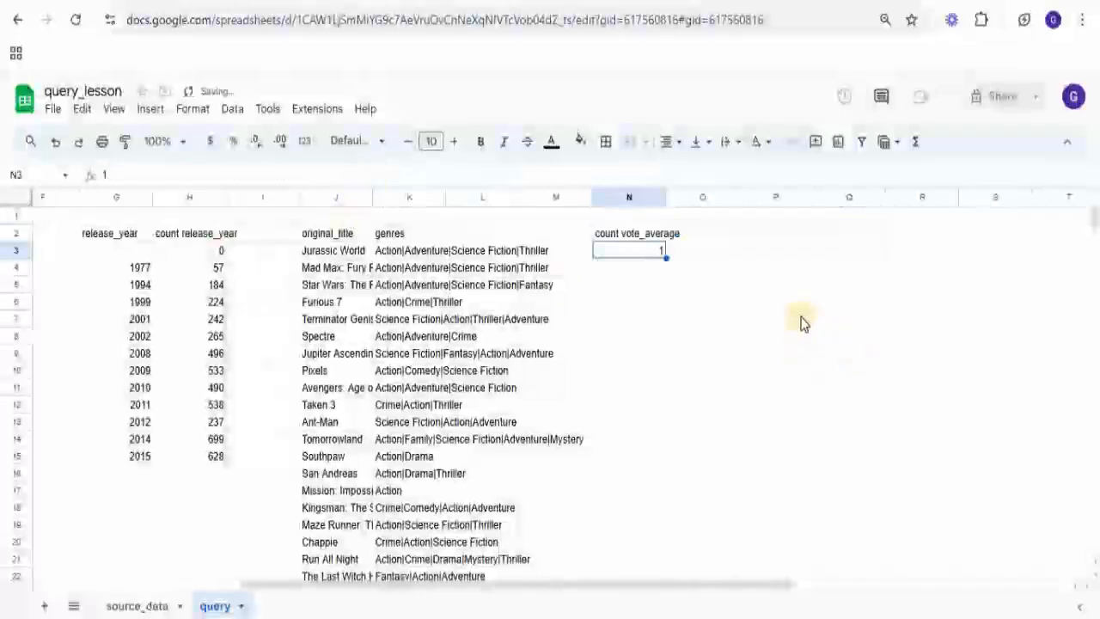
{"action": "left_click", "coordinate": [714, 358]}
{"action": "left_click", "coordinate": [652, 254]}
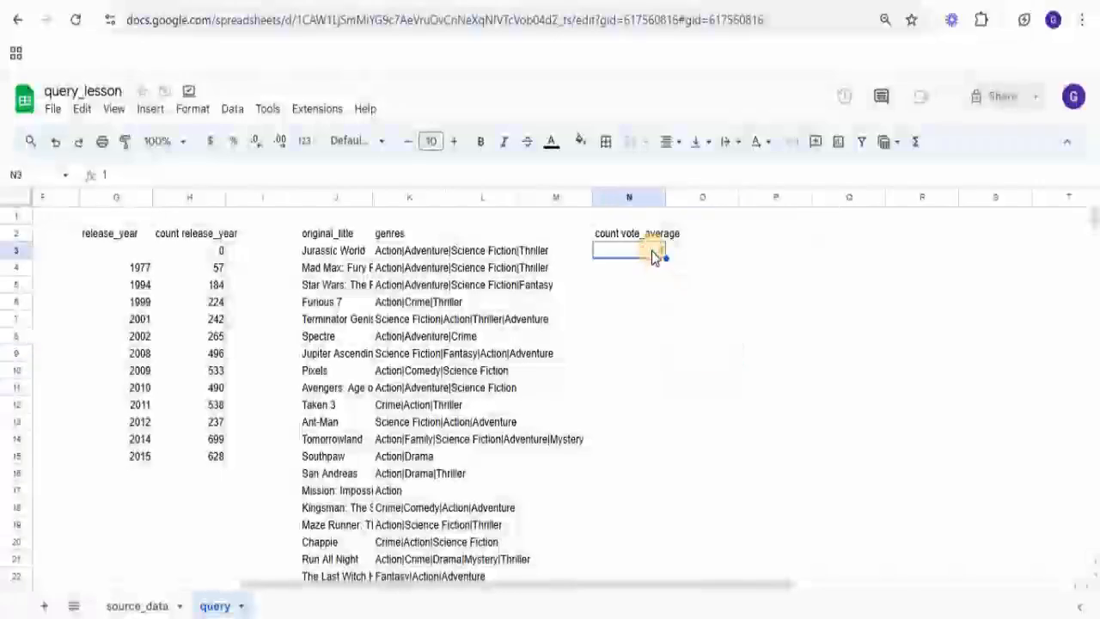
Step: Review the COUNT(R) part of the N2 query and compare it with the column selection in the J2 query
{"action": "left_click", "coordinate": [655, 233]}
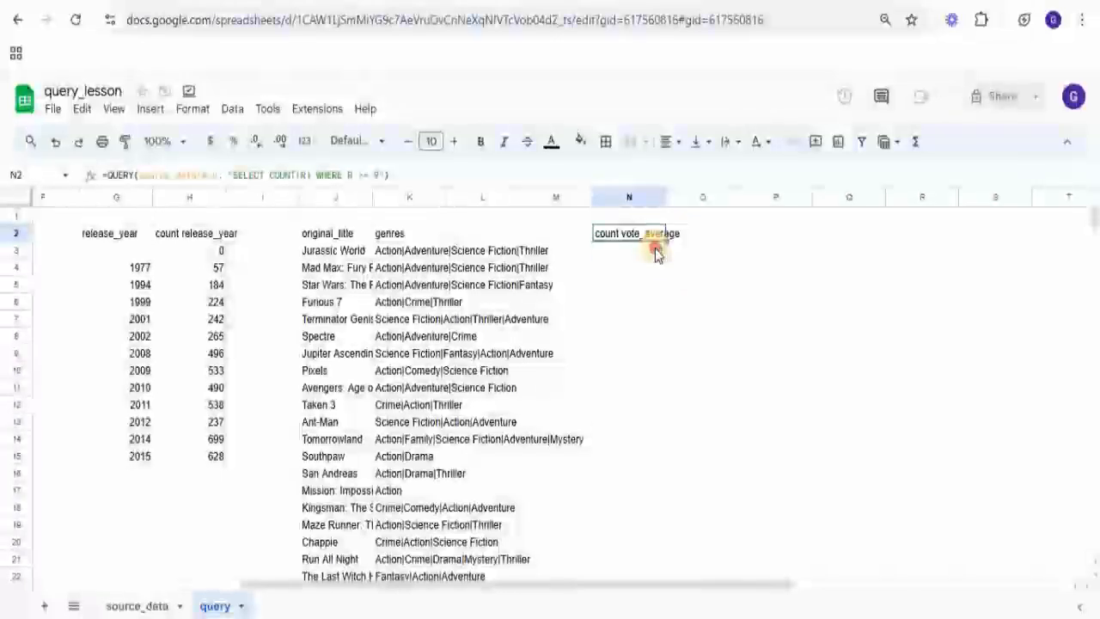
{"action": "key", "text": "Down"}
{"action": "left_click", "coordinate": [652, 233]}
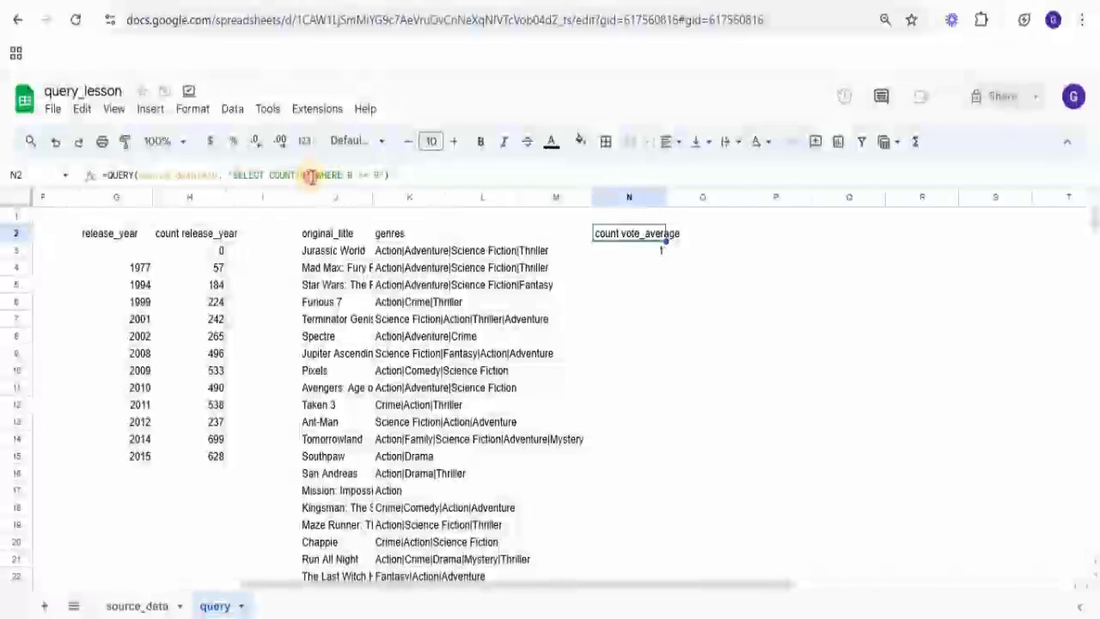
{"action": "double_click", "coordinate": [306, 175]}
{"action": "left_click_drag", "start_coordinate": [271, 175], "coordinate": [268, 175]}
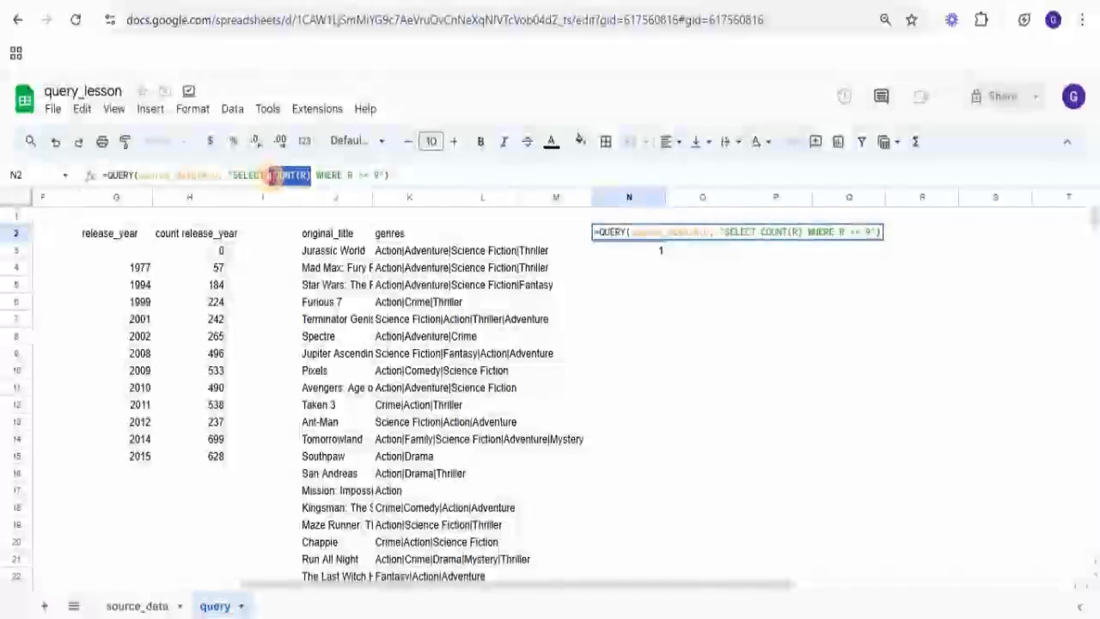
{"action": "left_click", "coordinate": [390, 283]}
{"action": "left_click", "coordinate": [344, 234]}
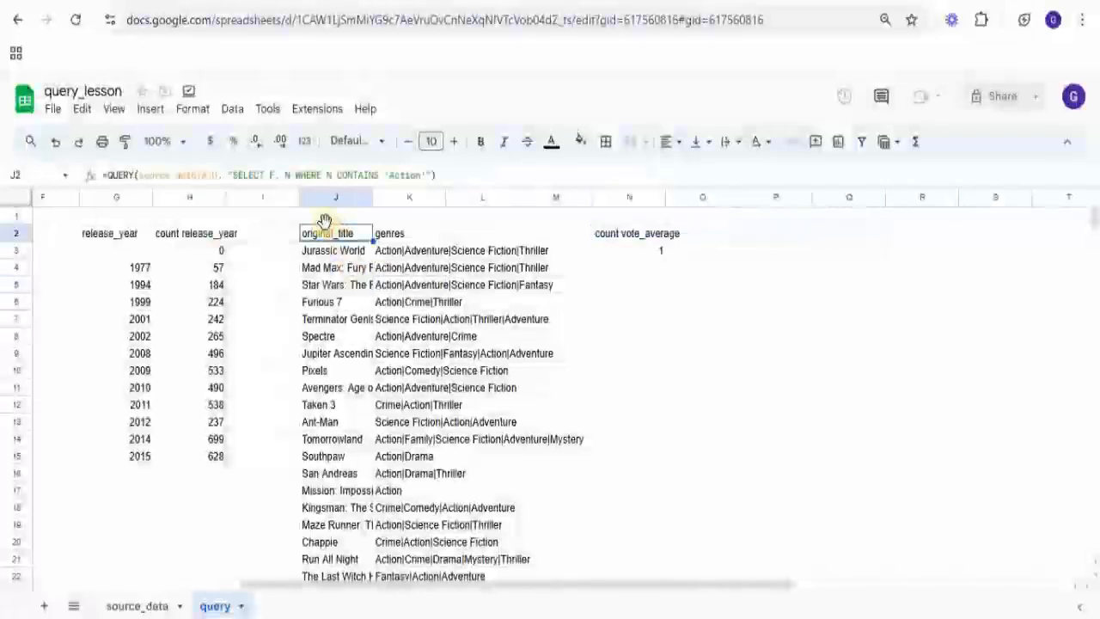
Step: Replace COUNT(R) with R in the N2 query, enter the formula and check the vote average returned below it
{"action": "left_click", "coordinate": [636, 236]}
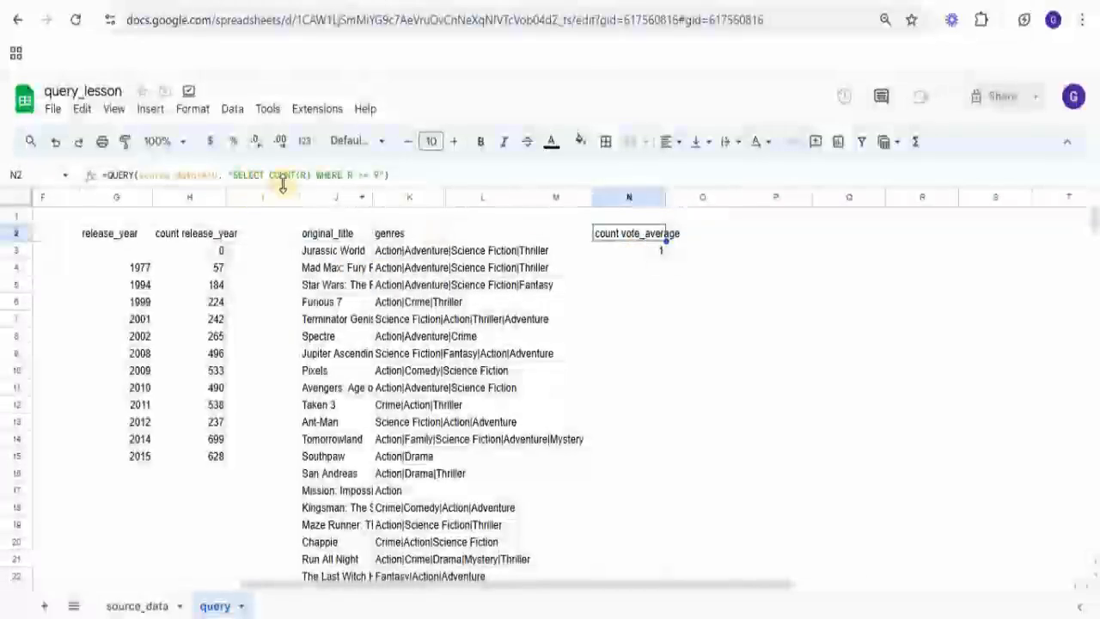
{"action": "left_click_drag", "start_coordinate": [277, 175], "coordinate": [269, 174]}
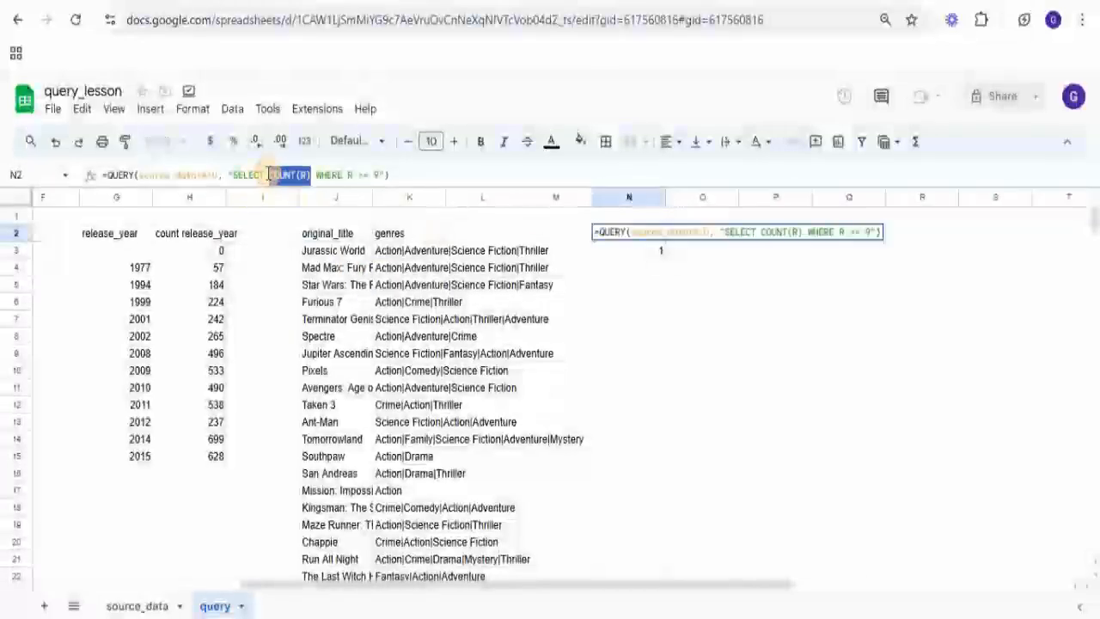
{"action": "type", "text": "F"}
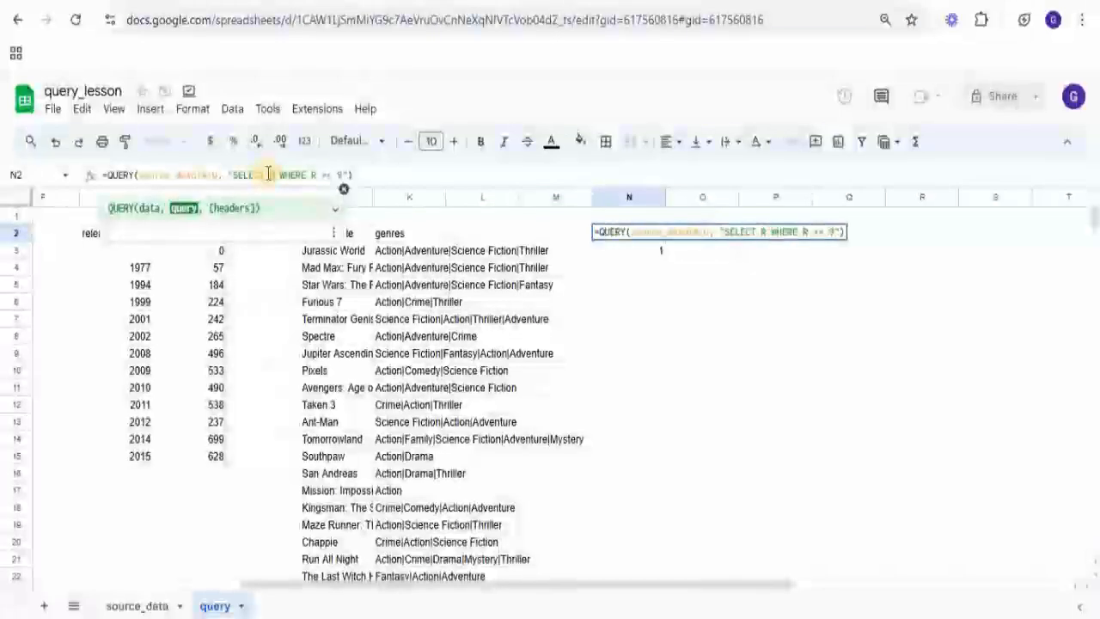
{"action": "key", "text": "Return"}
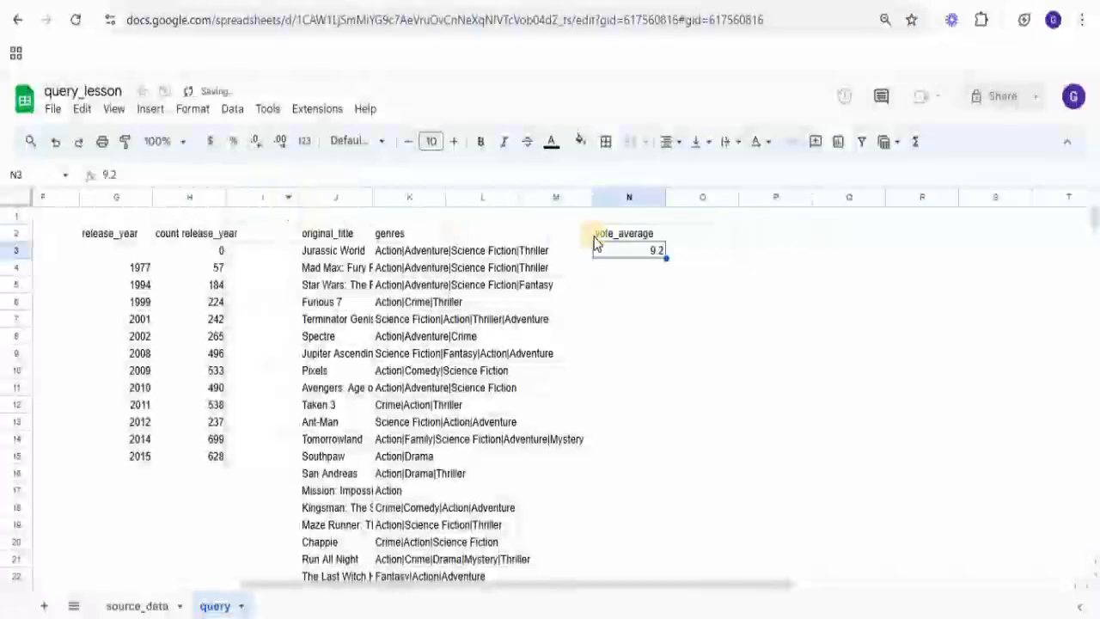
{"action": "left_click", "coordinate": [626, 235]}
{"action": "left_click", "coordinate": [645, 256]}
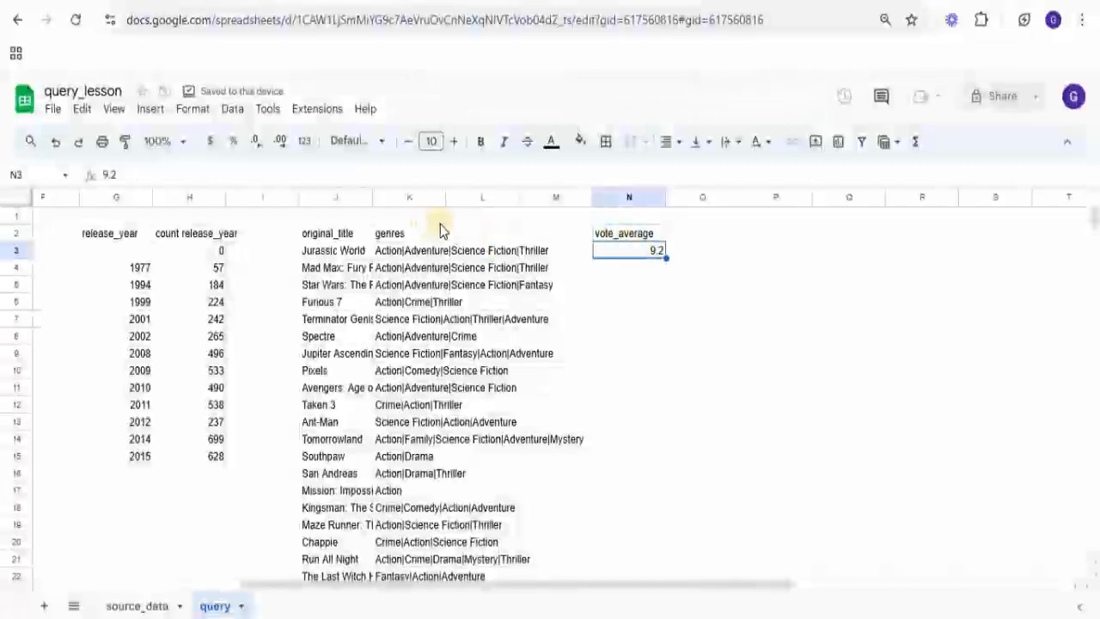
Step: Replace the selected column R with F (original_title) in the N2 query, enter the formula and check the movie title returned in N3
{"action": "left_click", "coordinate": [640, 237]}
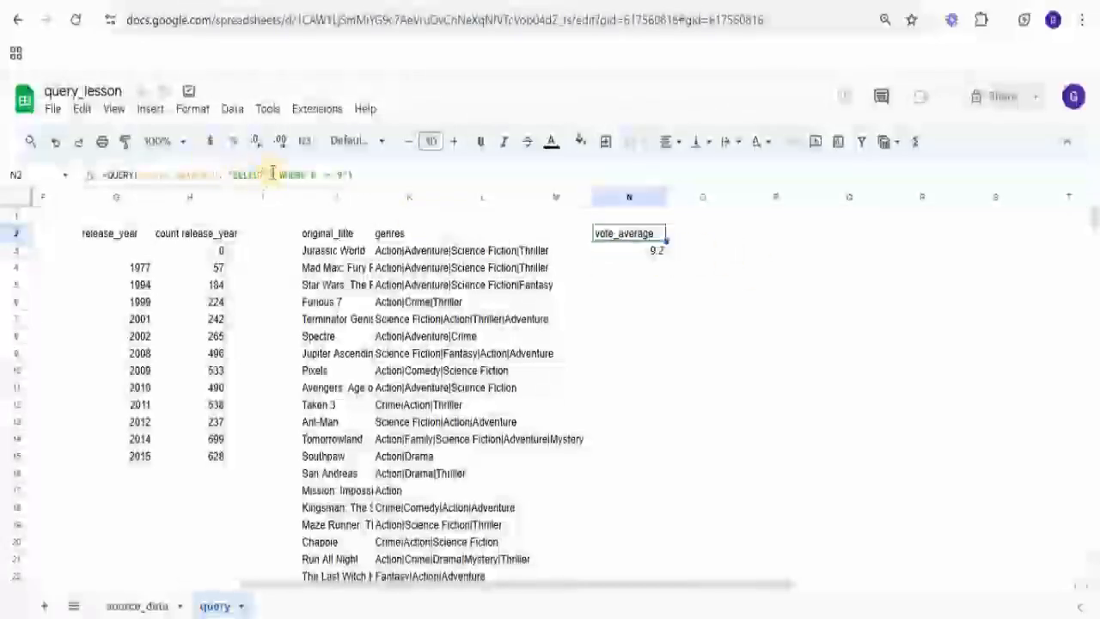
{"action": "left_click", "coordinate": [272, 174]}
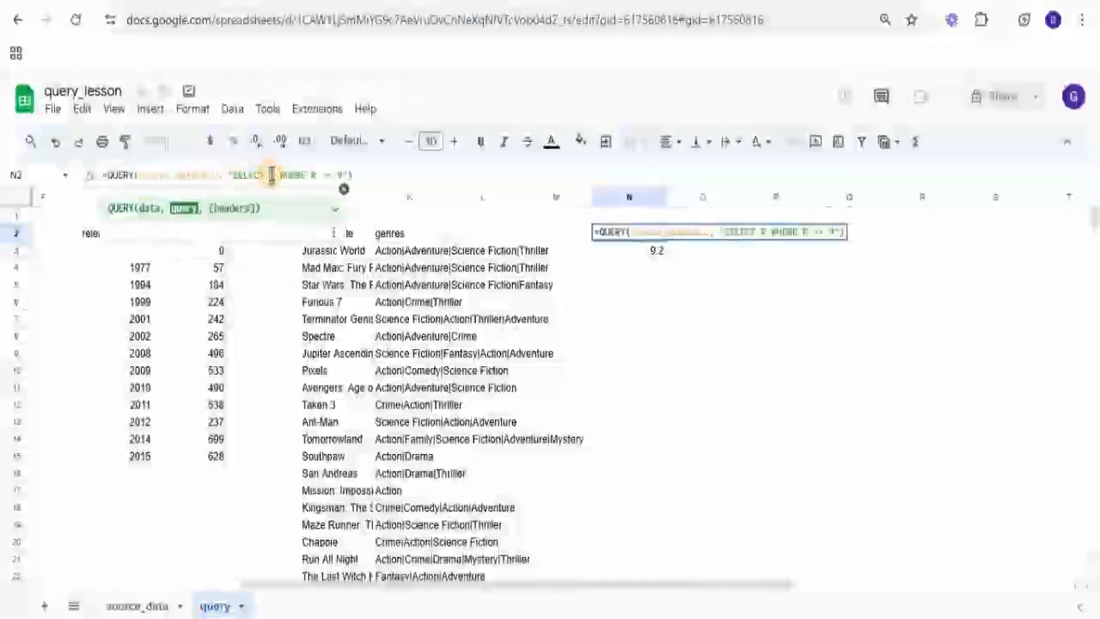
{"action": "key", "text": "Return"}
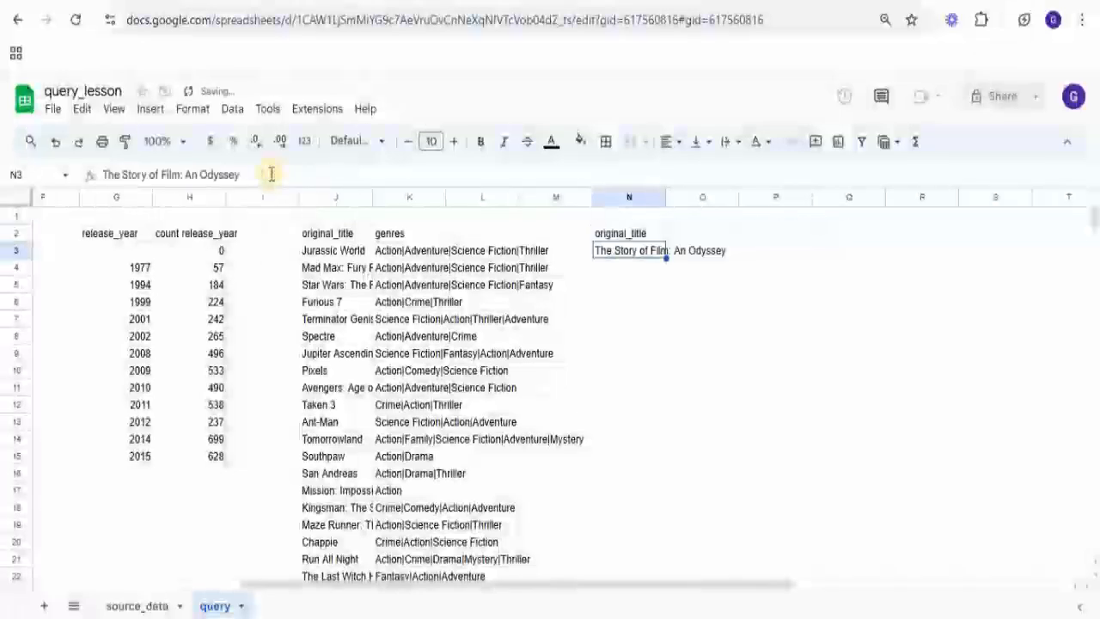
{"action": "left_click", "coordinate": [754, 318]}
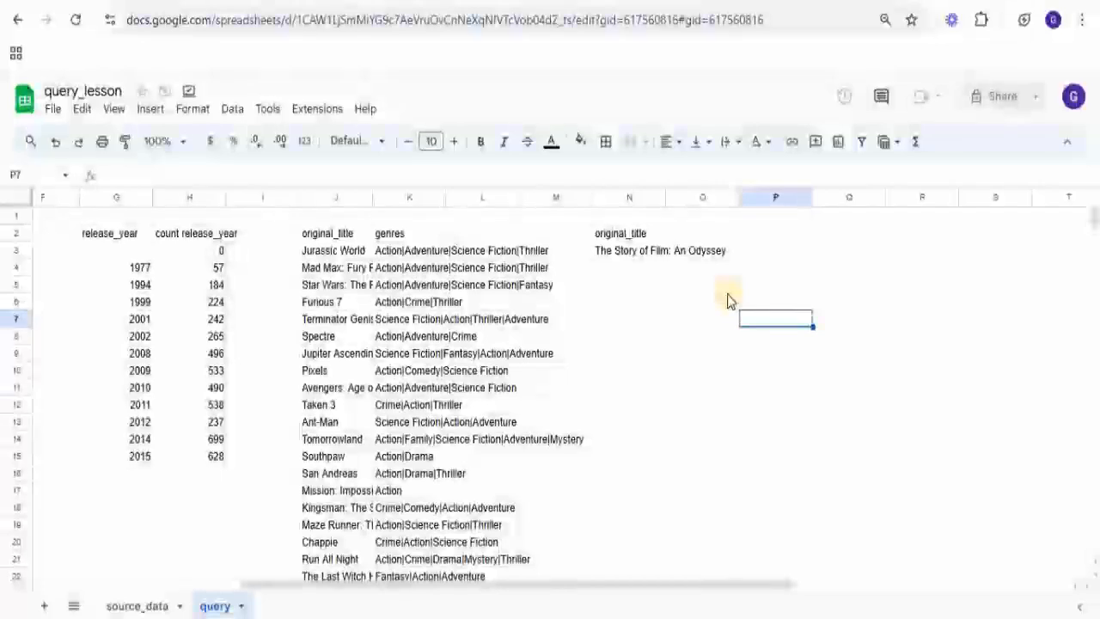
{"action": "left_click", "coordinate": [641, 253]}
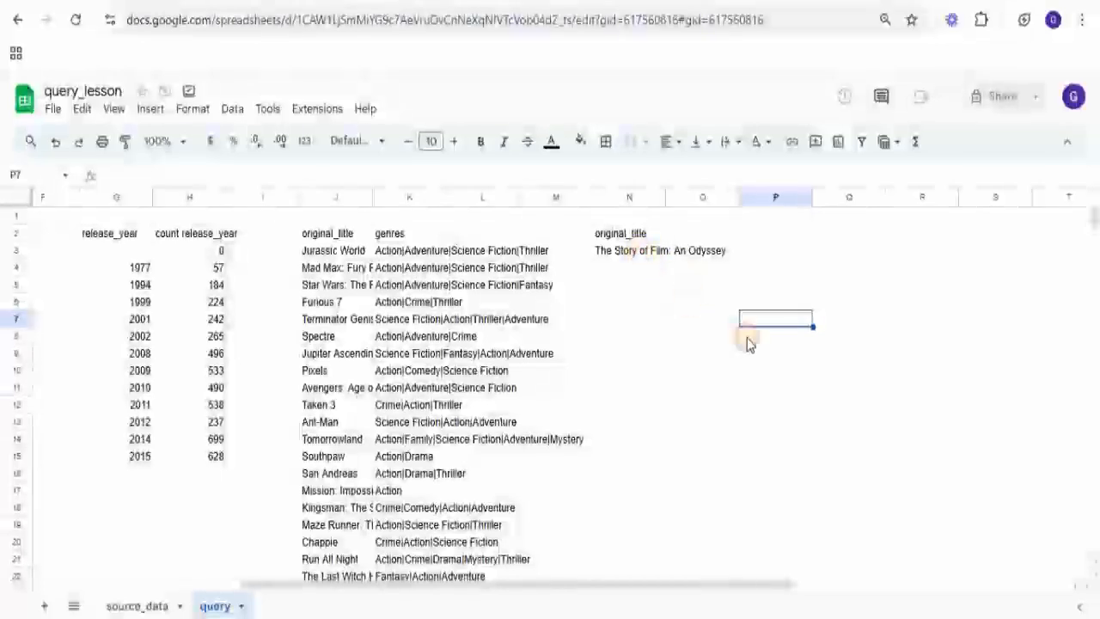
Step: Look over all the results on the query sheet, and view the movie table's first columns on the source_data sheet
{"action": "scroll", "coordinate": [327, 569], "scroll_direction": "left", "scroll_amount": 5}
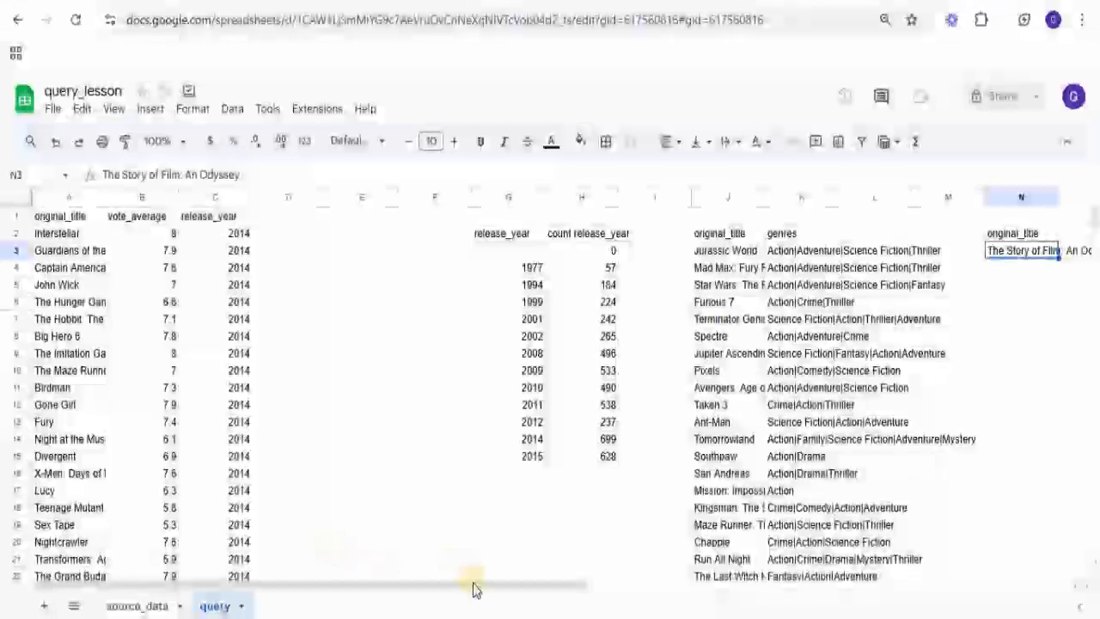
{"action": "left_click_drag", "start_coordinate": [505, 587], "coordinate": [687, 580]}
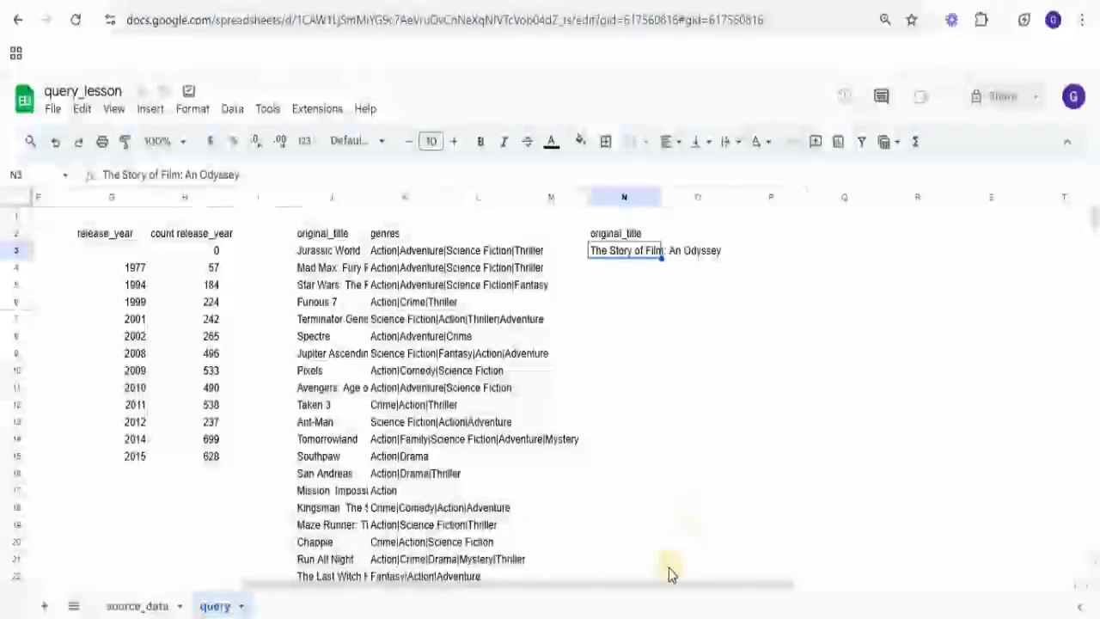
{"action": "left_click_drag", "start_coordinate": [654, 588], "coordinate": [315, 587]}
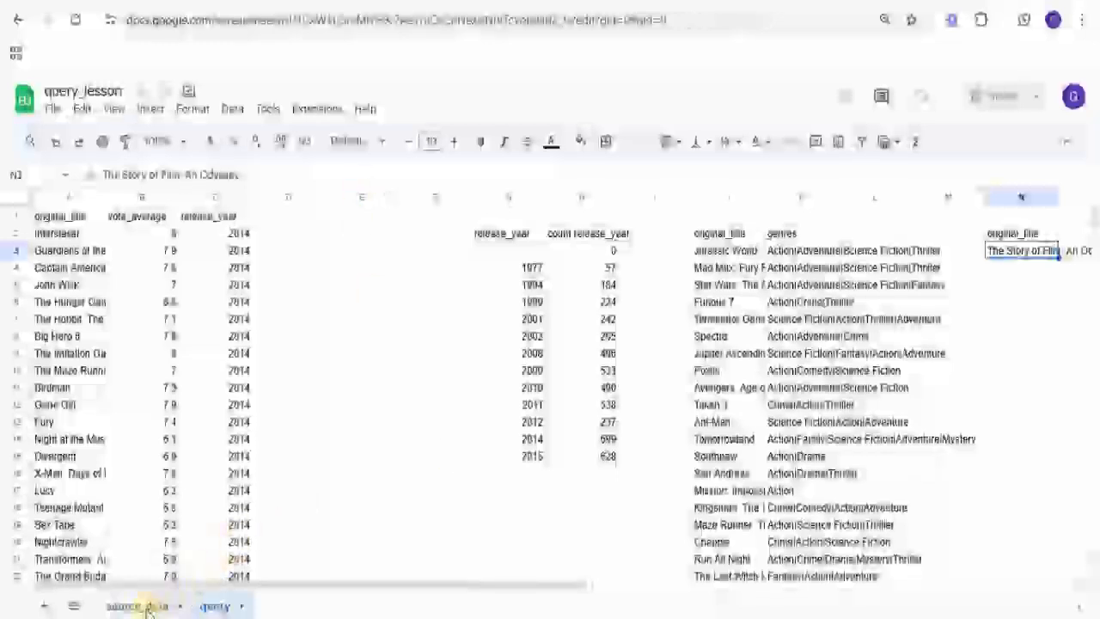
{"action": "left_click", "coordinate": [145, 607]}
{"action": "left_click_drag", "start_coordinate": [497, 587], "coordinate": [40, 528]}
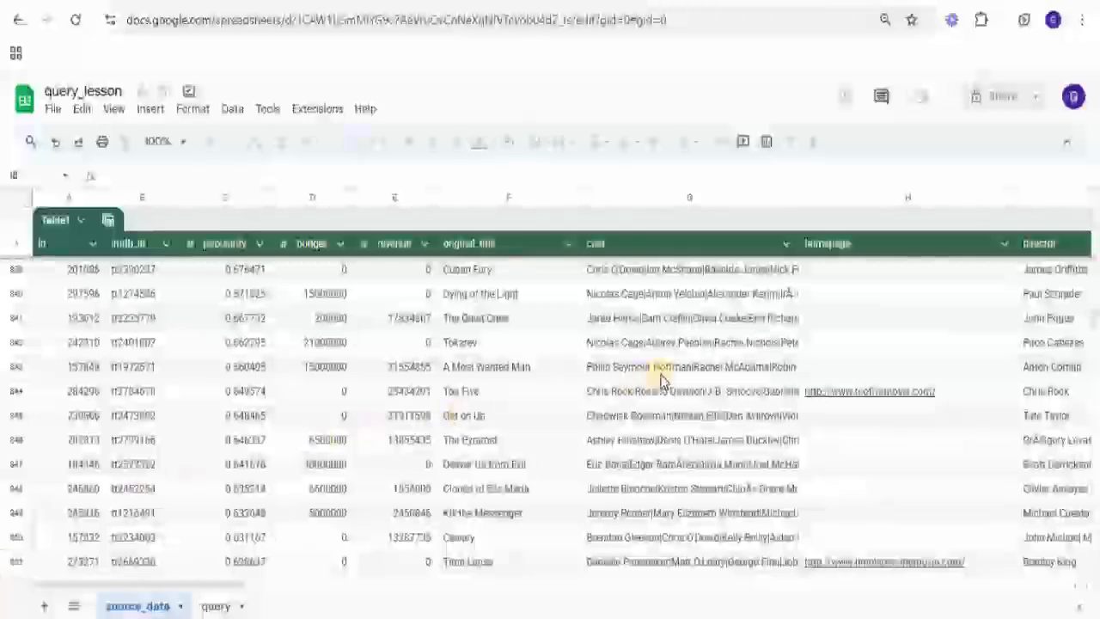